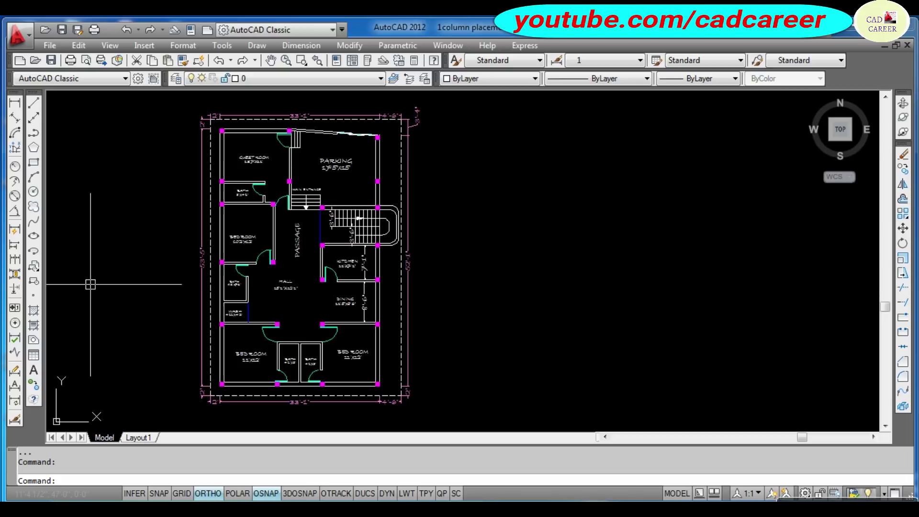
Copy the entire floor plan to a position on its right with COPY.
{"action": "key", "text": "Escape"}
{"action": "key", "text": "Escape"}
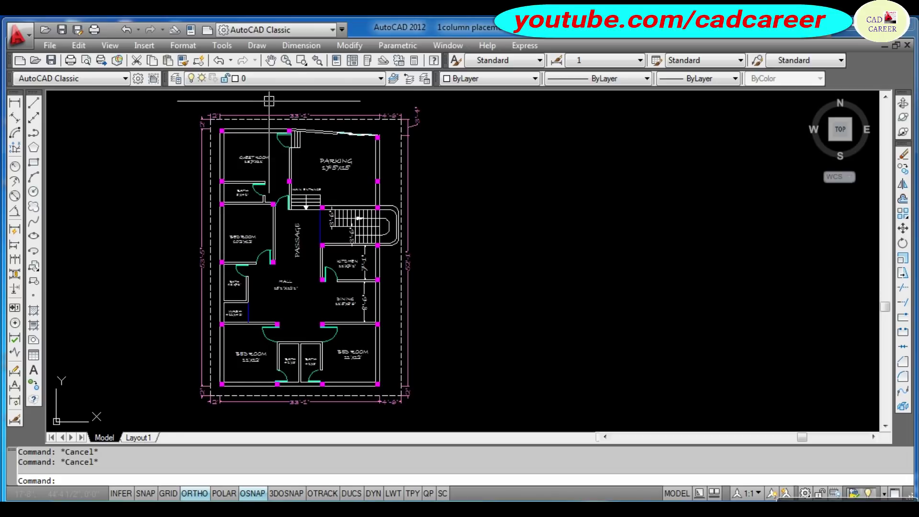
{"action": "left_click", "coordinate": [287, 80]}
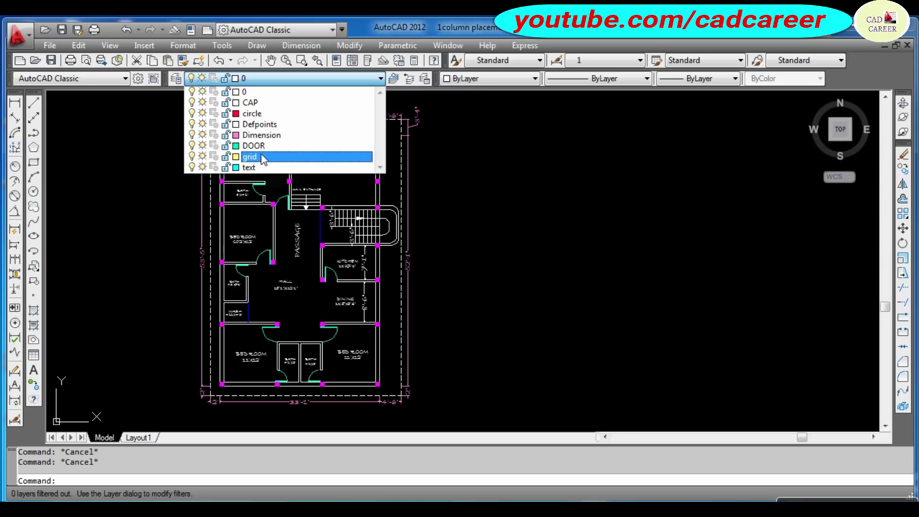
{"action": "key", "text": "Escape"}
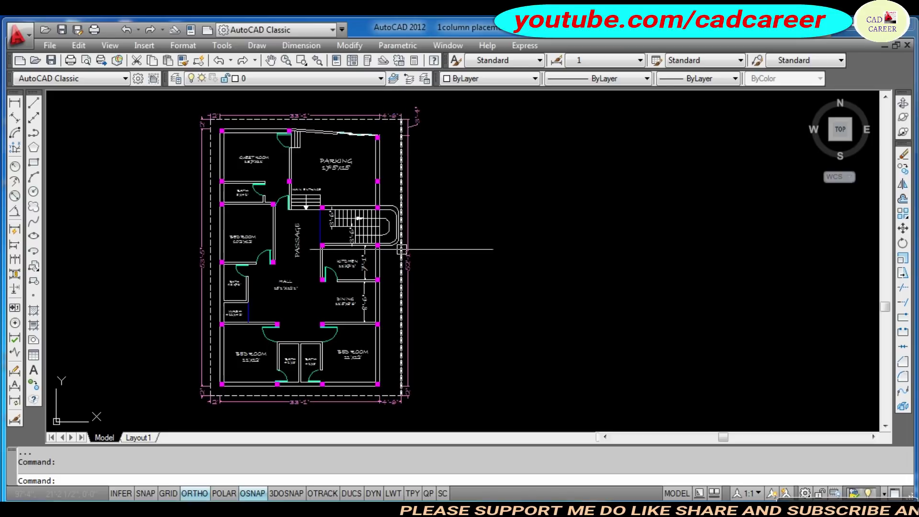
{"action": "left_click", "coordinate": [493, 113]}
{"action": "key", "text": "Escape"}
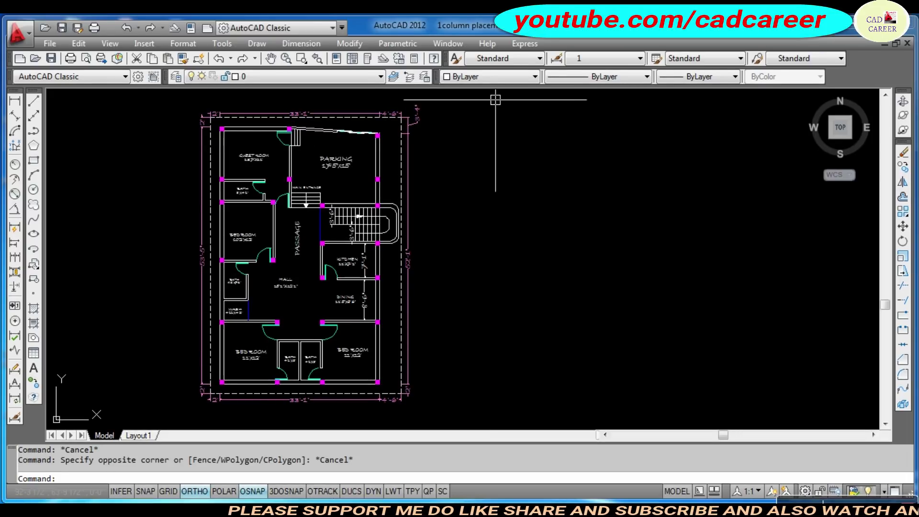
{"action": "left_click", "coordinate": [460, 95]}
{"action": "left_click", "coordinate": [184, 411]}
{"action": "type", "text": "co"}
{"action": "key", "text": "Return"}
{"action": "left_click", "coordinate": [306, 400]}
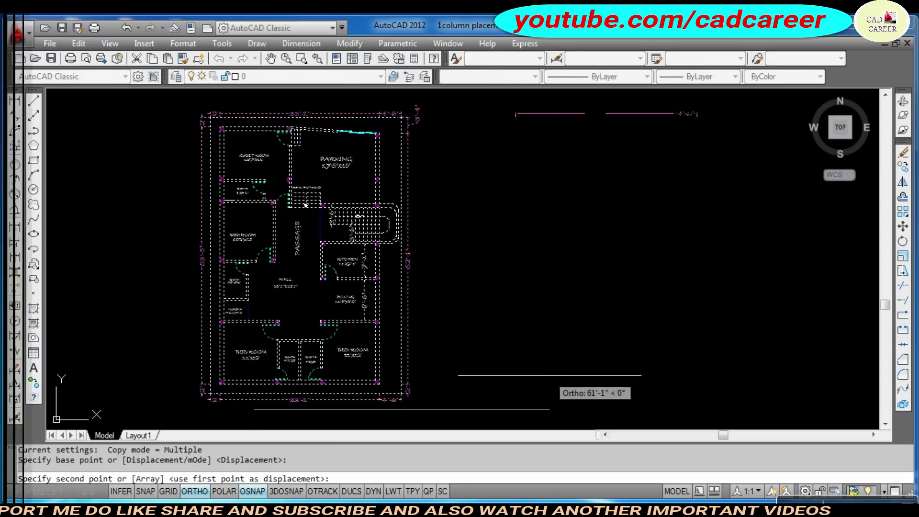
{"action": "left_click", "coordinate": [610, 398]}
{"action": "key", "text": "Escape"}
{"action": "key", "text": "Escape"}
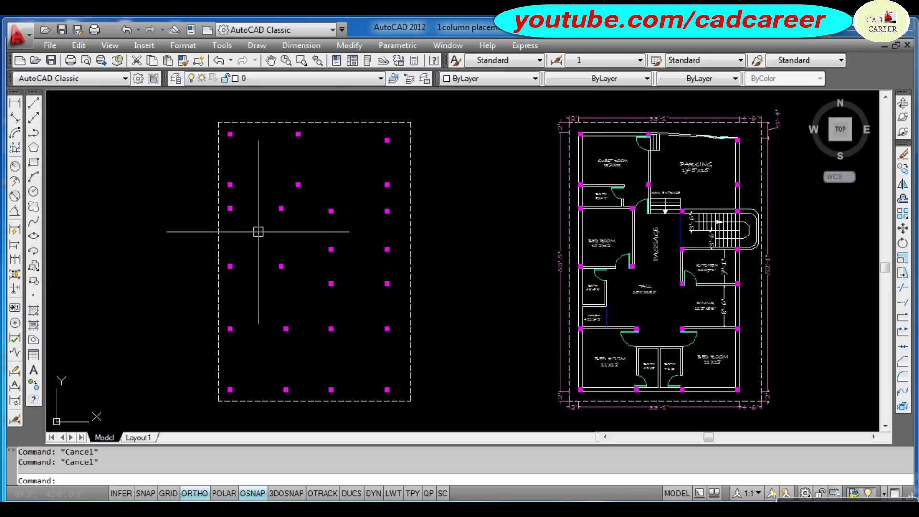
Make grid the current layer.
{"action": "key", "text": "Return"}
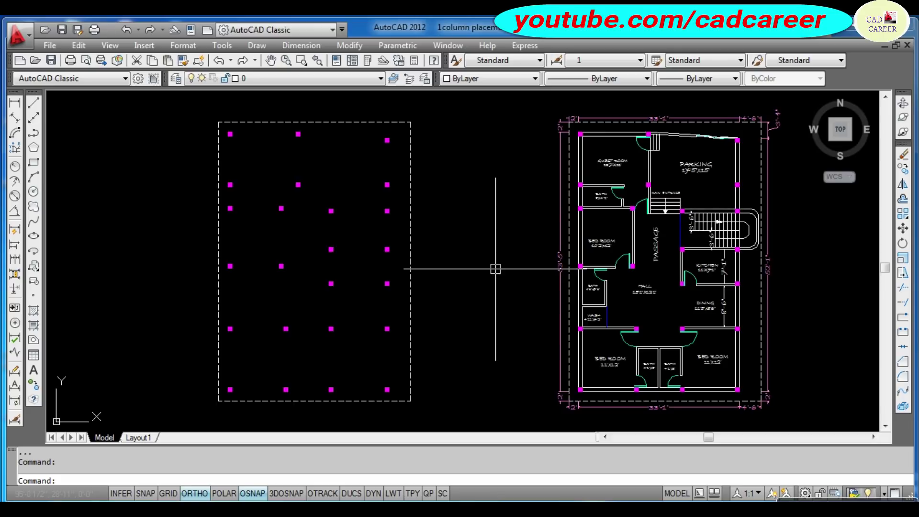
{"action": "key", "text": "Escape"}
{"action": "key", "text": "Escape"}
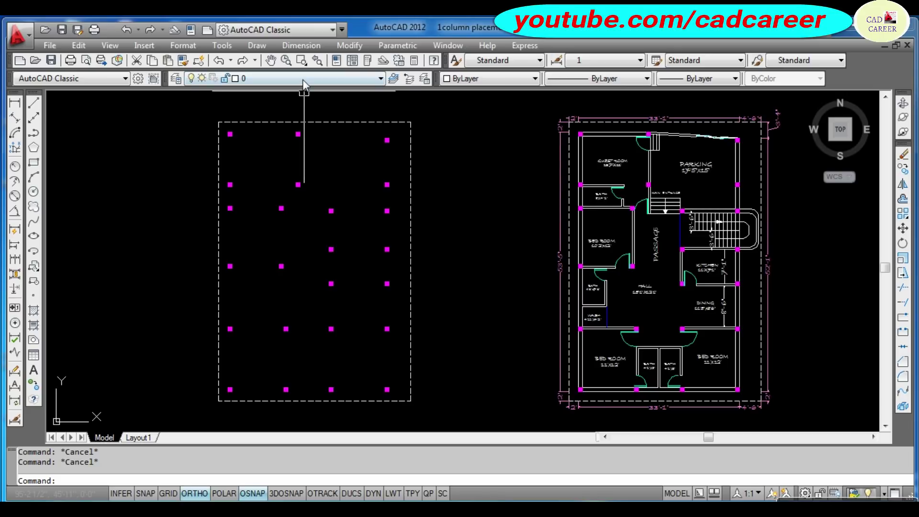
{"action": "left_click", "coordinate": [302, 79]}
{"action": "left_click", "coordinate": [282, 157]}
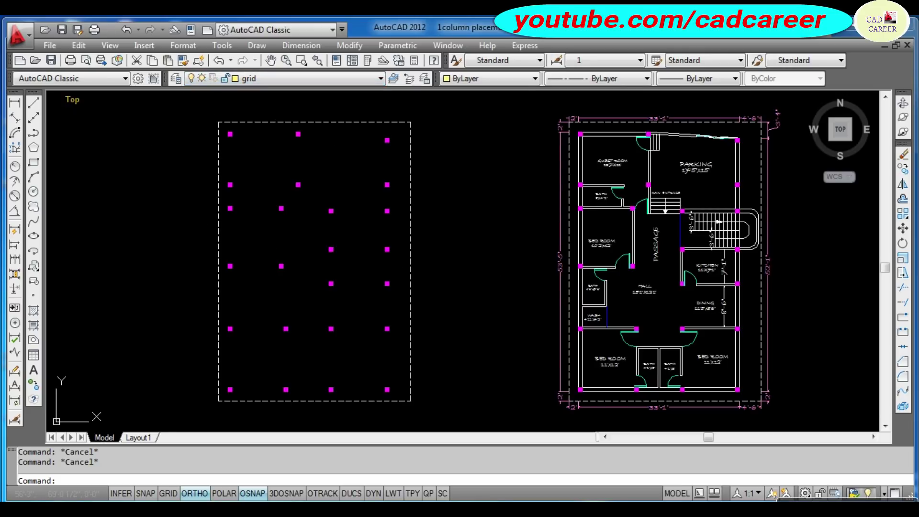
Draw the first horizontal grid line, from the right column to the middle column.
{"action": "scroll", "coordinate": [188, 291], "scroll_direction": "up", "scroll_amount": 2}
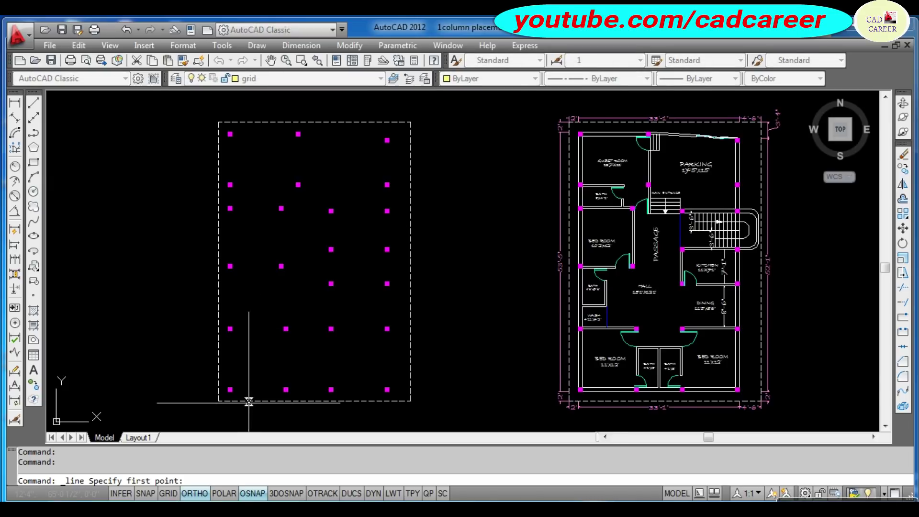
{"action": "scroll", "coordinate": [247, 400], "scroll_direction": "up", "scroll_amount": 2}
{"action": "scroll", "coordinate": [236, 383], "scroll_direction": "up", "scroll_amount": 4}
{"action": "left_click", "coordinate": [167, 346]}
{"action": "scroll", "coordinate": [163, 345], "scroll_direction": "down", "scroll_amount": 2}
{"action": "scroll", "coordinate": [359, 345], "scroll_direction": "down", "scroll_amount": 2}
{"action": "scroll", "coordinate": [514, 359], "scroll_direction": "up", "scroll_amount": 3}
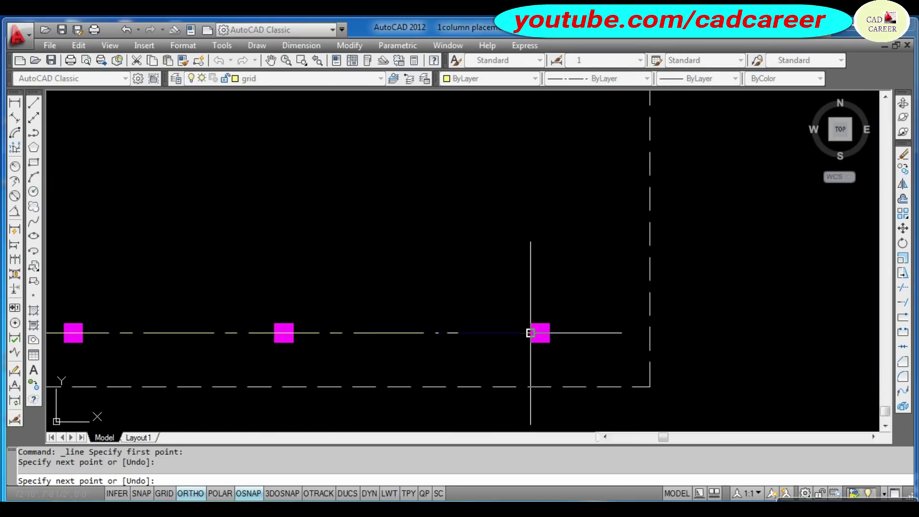
{"action": "key", "text": "Escape"}
{"action": "scroll", "coordinate": [477, 333], "scroll_direction": "down", "scroll_amount": 2}
{"action": "scroll", "coordinate": [166, 199], "scroll_direction": "up", "scroll_amount": 1}
{"action": "key", "text": "Return"}
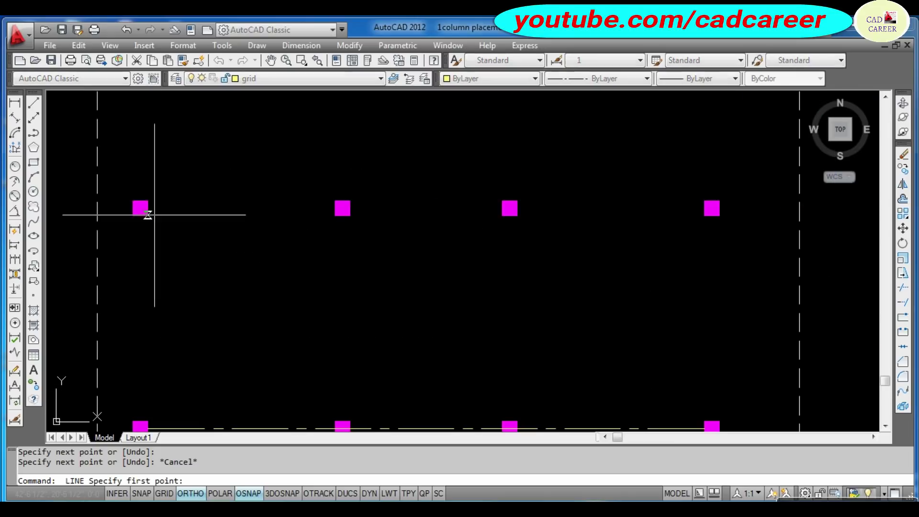
{"action": "left_click", "coordinate": [142, 208]}
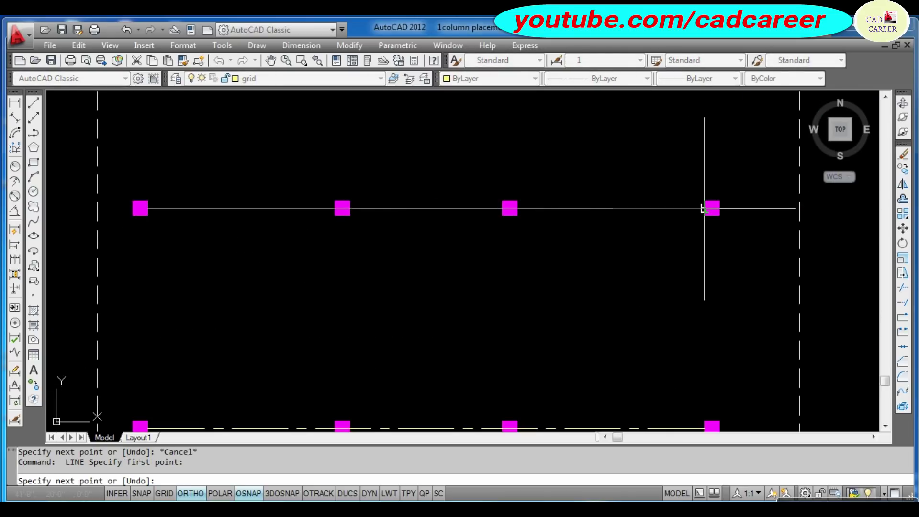
{"action": "key", "text": "Escape"}
{"action": "scroll", "coordinate": [327, 239], "scroll_direction": "down", "scroll_amount": 3}
{"action": "scroll", "coordinate": [479, 199], "scroll_direction": "up", "scroll_amount": 4}
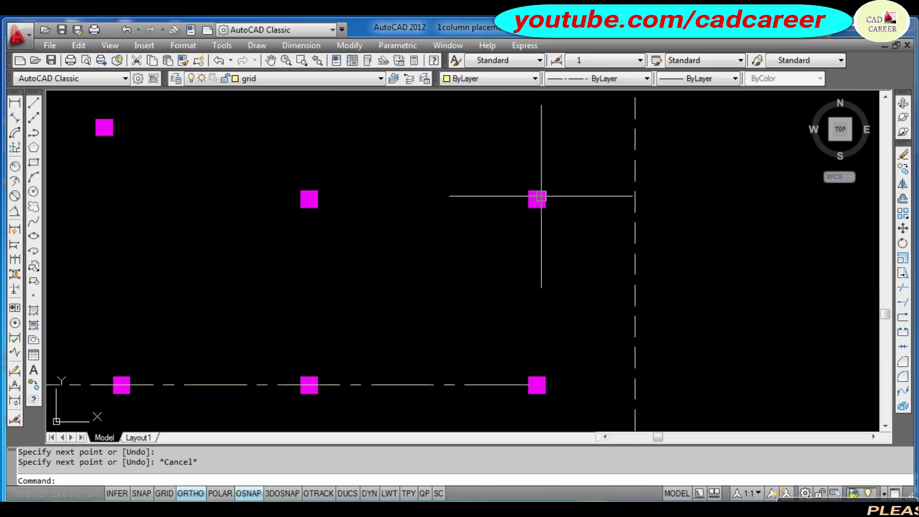
{"action": "key", "text": "Return"}
{"action": "left_click", "coordinate": [537, 199]}
{"action": "left_click", "coordinate": [310, 200]}
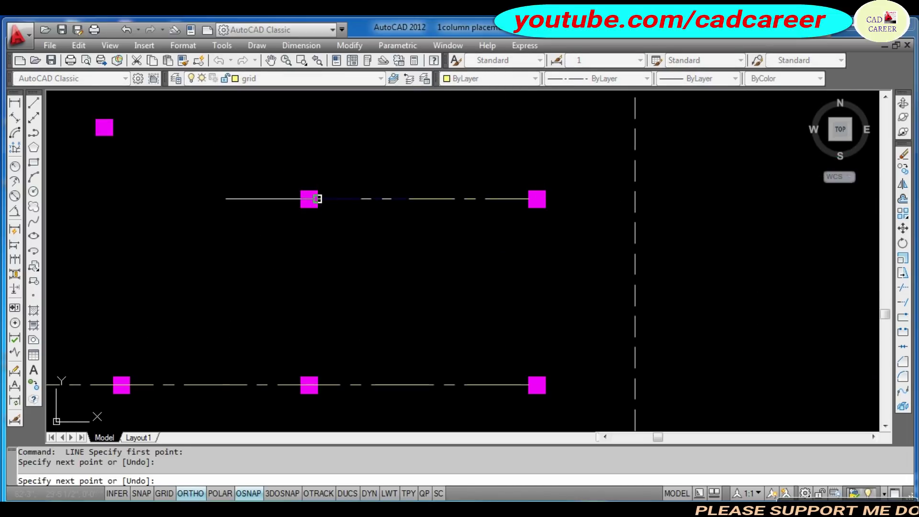
{"action": "key", "text": "Escape"}
{"action": "scroll", "coordinate": [390, 211], "scroll_direction": "down", "scroll_amount": 3}
{"action": "scroll", "coordinate": [231, 169], "scroll_direction": "up", "scroll_amount": 4}
Add horizontal grid lines linking neighbouring columns in the middle rows.
{"action": "key", "text": "Return"}
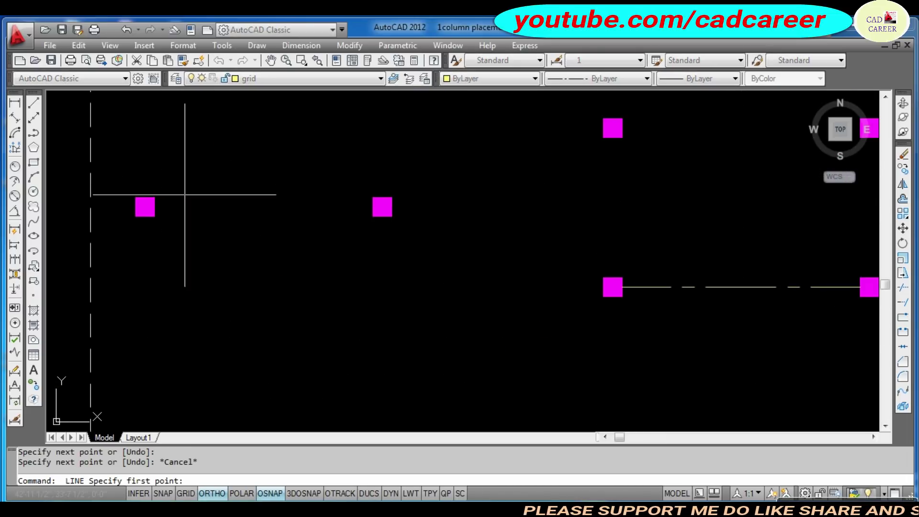
{"action": "left_click", "coordinate": [145, 207]}
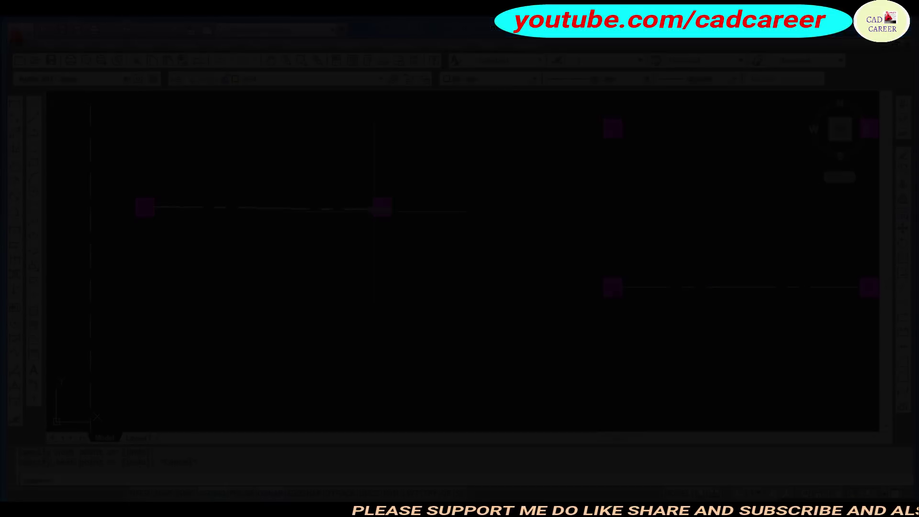
{"action": "key", "text": "Return"}
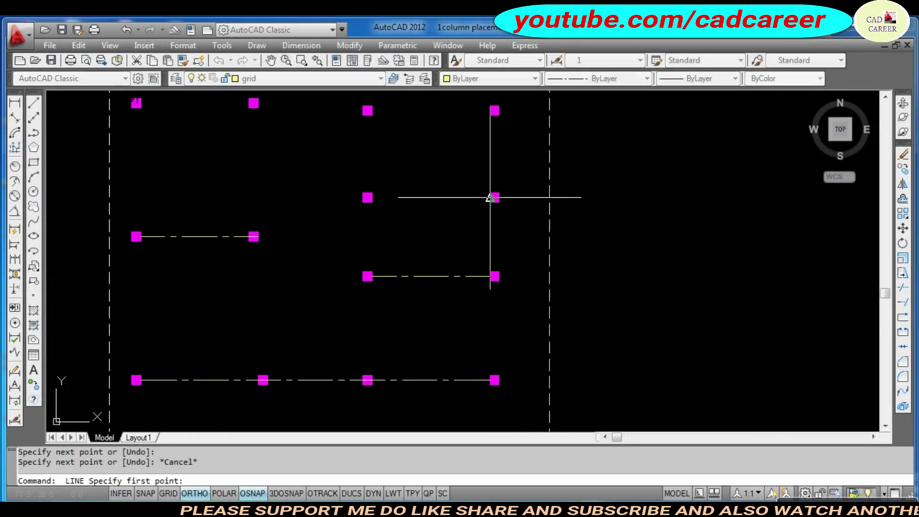
{"action": "left_click", "coordinate": [495, 197]}
{"action": "left_click", "coordinate": [367, 197]}
{"action": "key", "text": "Escape"}
{"action": "scroll", "coordinate": [395, 216], "scroll_direction": "down", "scroll_amount": 3}
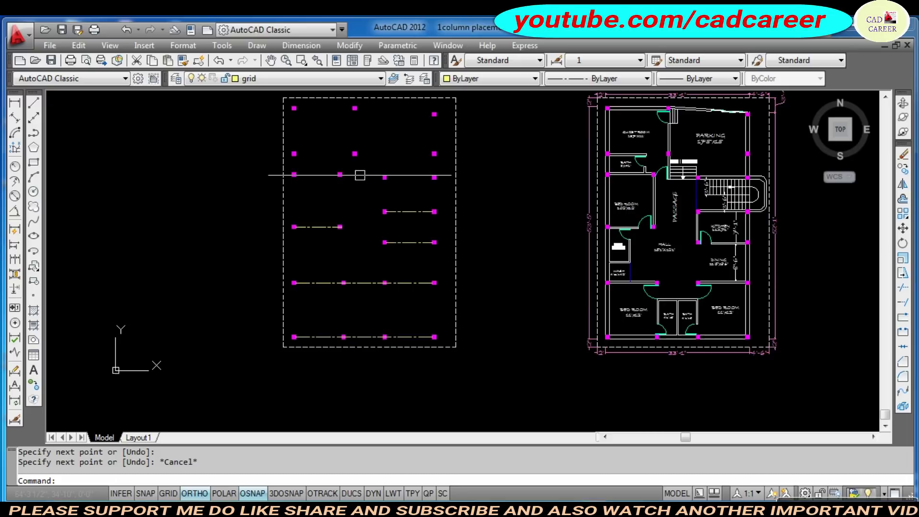
{"action": "scroll", "coordinate": [359, 177], "scroll_direction": "up", "scroll_amount": 3}
{"action": "key", "text": "Return"}
{"action": "left_click", "coordinate": [219, 180]}
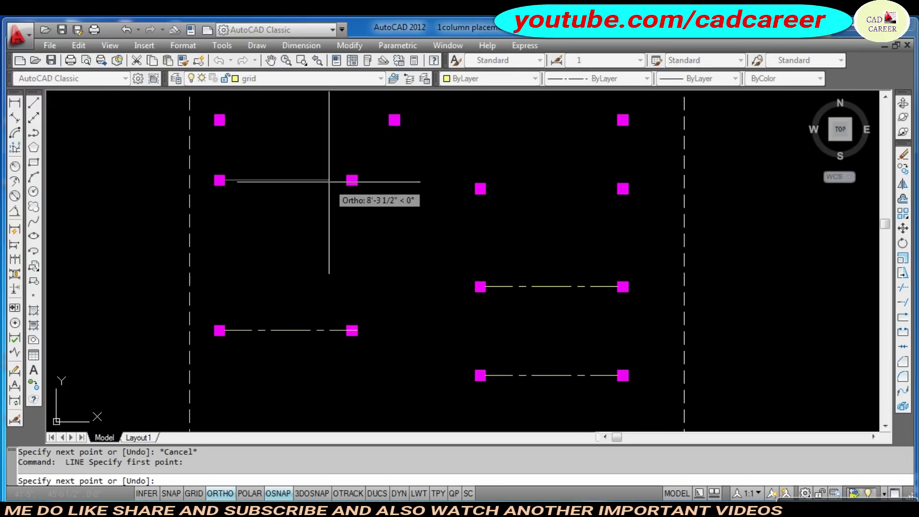
{"action": "left_click", "coordinate": [352, 181]}
{"action": "key", "text": "Escape"}
{"action": "scroll", "coordinate": [329, 200], "scroll_direction": "down", "scroll_amount": 4}
{"action": "scroll", "coordinate": [314, 196], "scroll_direction": "up", "scroll_amount": 4}
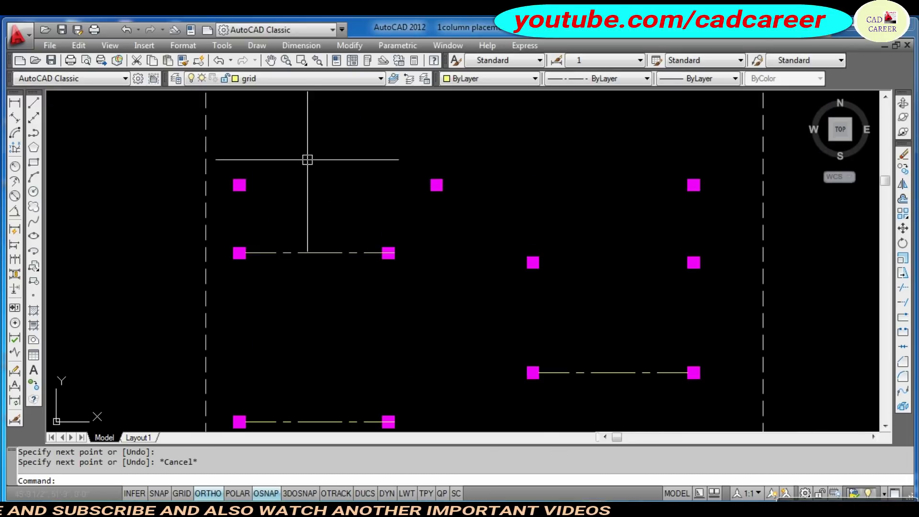
{"action": "key", "text": "Return"}
{"action": "left_click", "coordinate": [239, 185]}
{"action": "left_click", "coordinate": [437, 185]}
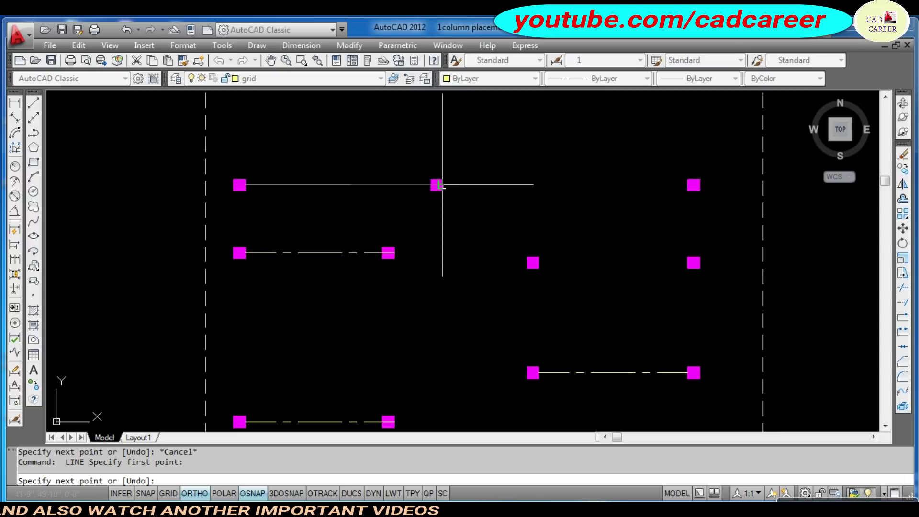
{"action": "key", "text": "Escape"}
Draw the upper-row horizontal grid lines between the left and right columns.
{"action": "scroll", "coordinate": [414, 191], "scroll_direction": "down", "scroll_amount": 4}
{"action": "scroll", "coordinate": [336, 162], "scroll_direction": "up", "scroll_amount": 4}
{"action": "key", "text": "Return"}
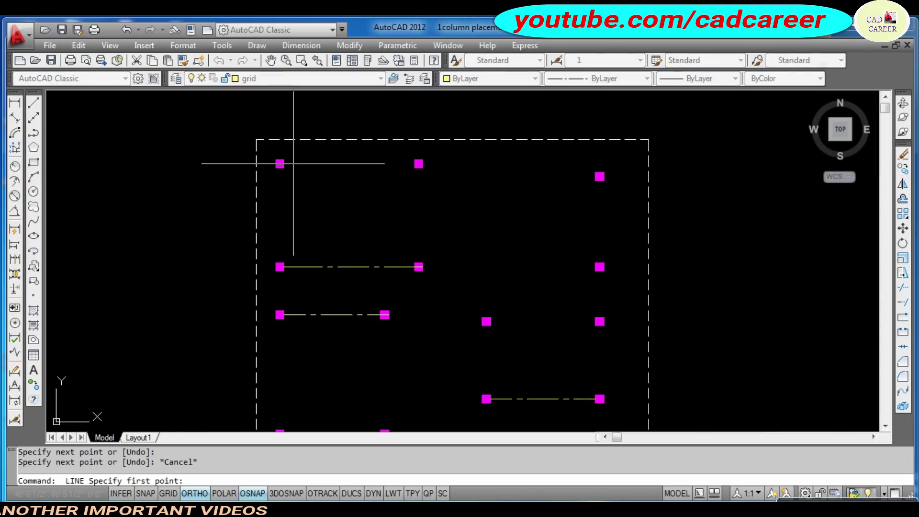
{"action": "left_click", "coordinate": [280, 163]}
{"action": "left_click", "coordinate": [421, 164]}
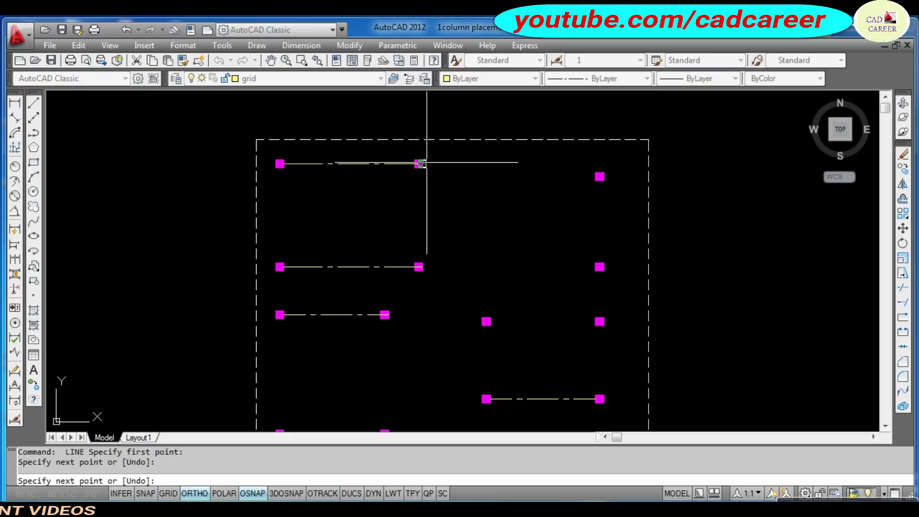
{"action": "key", "text": "Escape"}
{"action": "scroll", "coordinate": [421, 165], "scroll_direction": "down", "scroll_amount": 4}
{"action": "scroll", "coordinate": [429, 227], "scroll_direction": "up", "scroll_amount": 2}
{"action": "scroll", "coordinate": [357, 193], "scroll_direction": "up", "scroll_amount": 2}
{"action": "scroll", "coordinate": [357, 192], "scroll_direction": "up", "scroll_amount": 4}
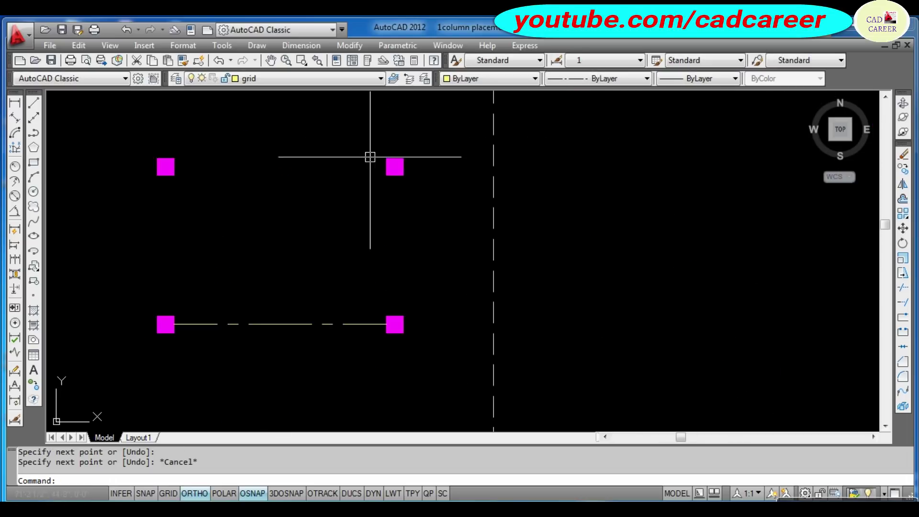
{"action": "key", "text": "Return"}
{"action": "left_click", "coordinate": [394, 166]}
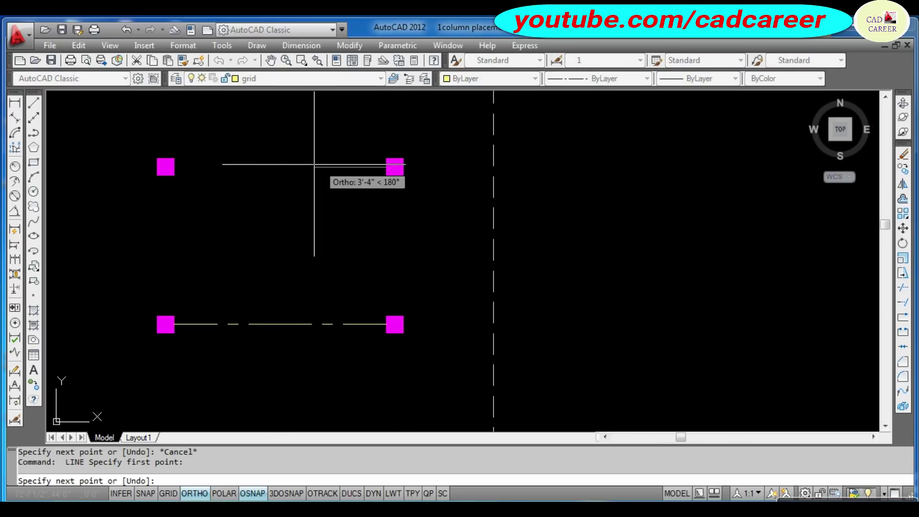
{"action": "left_click", "coordinate": [168, 166]}
{"action": "key", "text": "Escape"}
{"action": "scroll", "coordinate": [341, 240], "scroll_direction": "down", "scroll_amount": 4}
{"action": "key", "text": "Return"}
{"action": "scroll", "coordinate": [354, 186], "scroll_direction": "up", "scroll_amount": 3}
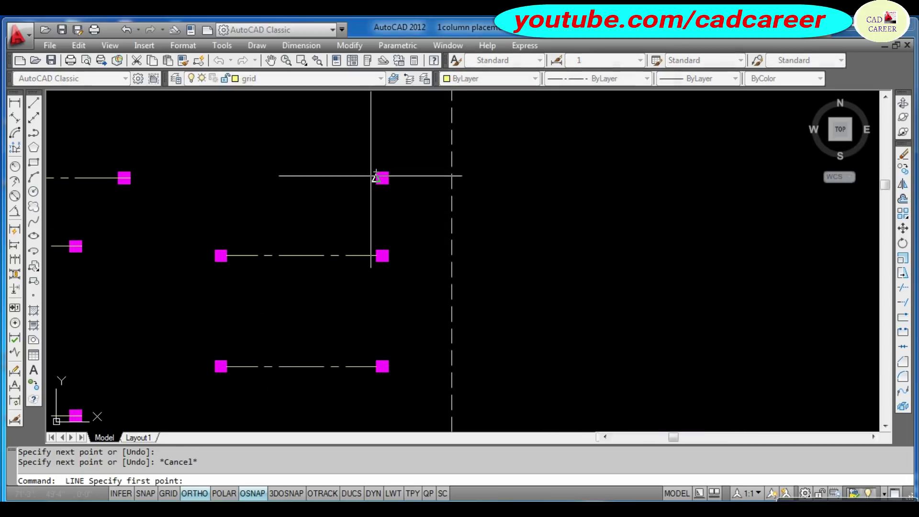
{"action": "left_click", "coordinate": [382, 178]}
{"action": "left_click", "coordinate": [126, 178]}
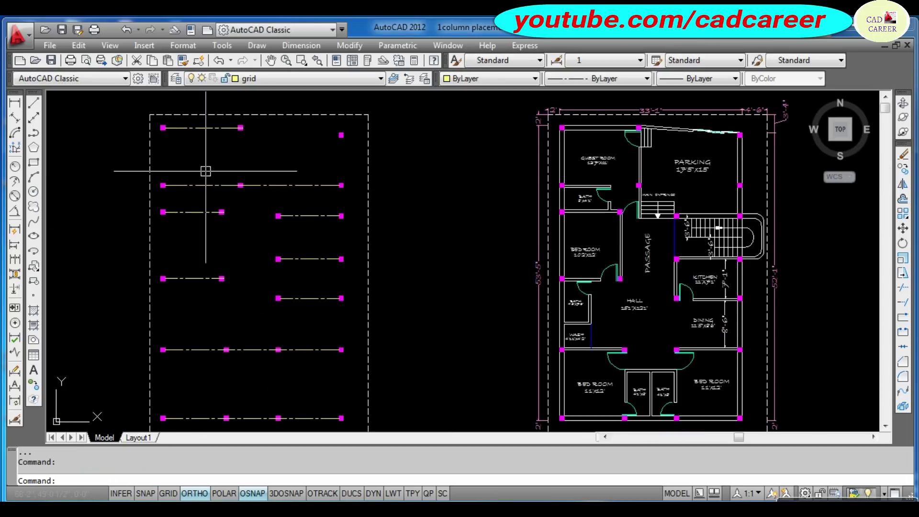
{"action": "scroll", "coordinate": [153, 108], "scroll_direction": "up", "scroll_amount": 3}
Draw a vertical grid line joining two column nodes in the centre of the layout.
{"action": "key", "text": "Return"}
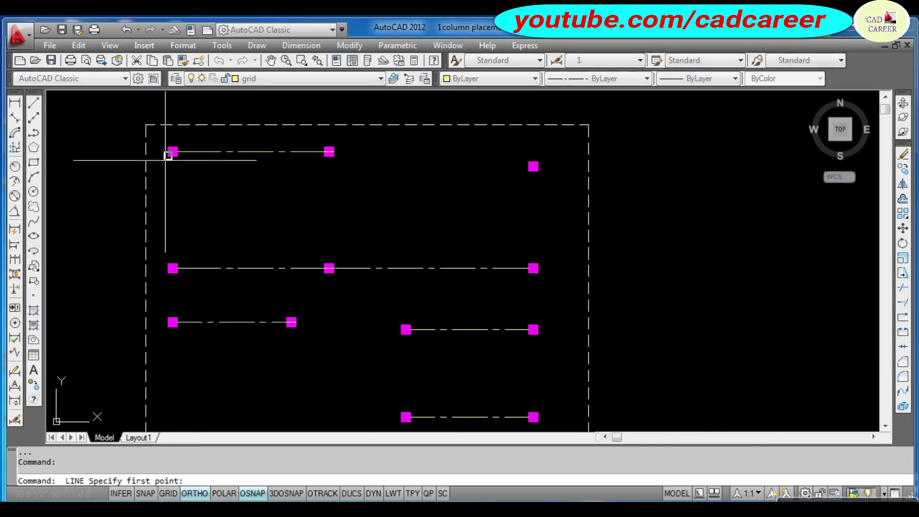
{"action": "scroll", "coordinate": [173, 152], "scroll_direction": "down", "scroll_amount": 3}
{"action": "scroll", "coordinate": [164, 288], "scroll_direction": "up", "scroll_amount": 2}
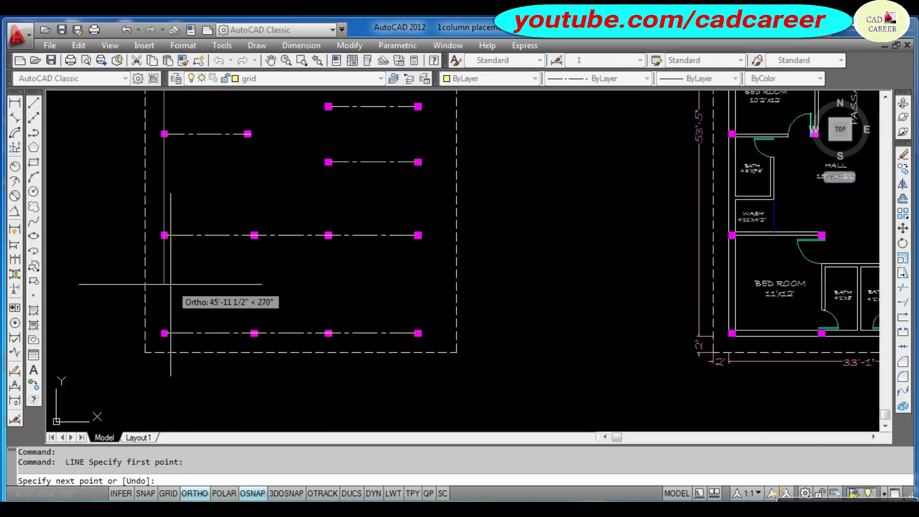
{"action": "scroll", "coordinate": [151, 359], "scroll_direction": "up", "scroll_amount": 1}
{"action": "key", "text": "Escape"}
{"action": "key", "text": "Return"}
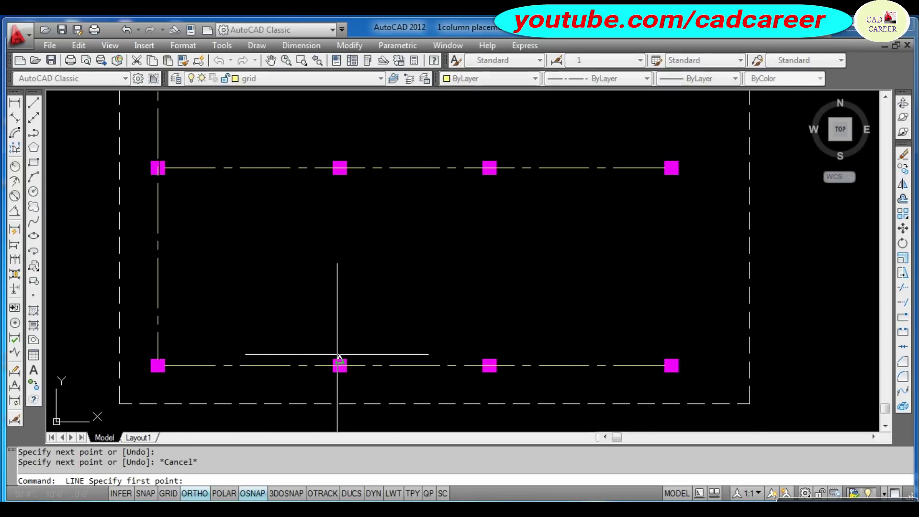
{"action": "left_click", "coordinate": [339, 366]}
{"action": "scroll", "coordinate": [341, 277], "scroll_direction": "down", "scroll_amount": 2}
{"action": "scroll", "coordinate": [345, 235], "scroll_direction": "up", "scroll_amount": 3}
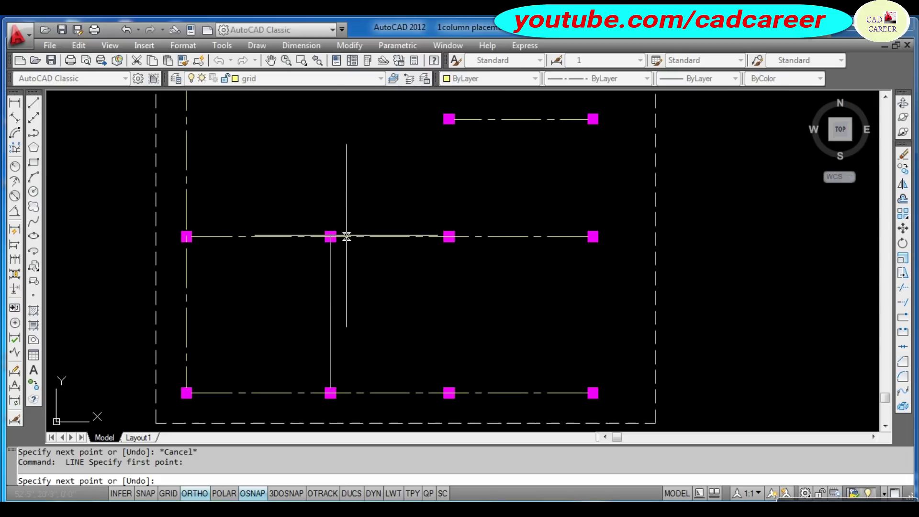
{"action": "left_click", "coordinate": [330, 242]}
{"action": "key", "text": "Return"}
{"action": "key", "text": "Return"}
{"action": "left_click", "coordinate": [449, 393]}
{"action": "scroll", "coordinate": [429, 311], "scroll_direction": "down", "scroll_amount": 2}
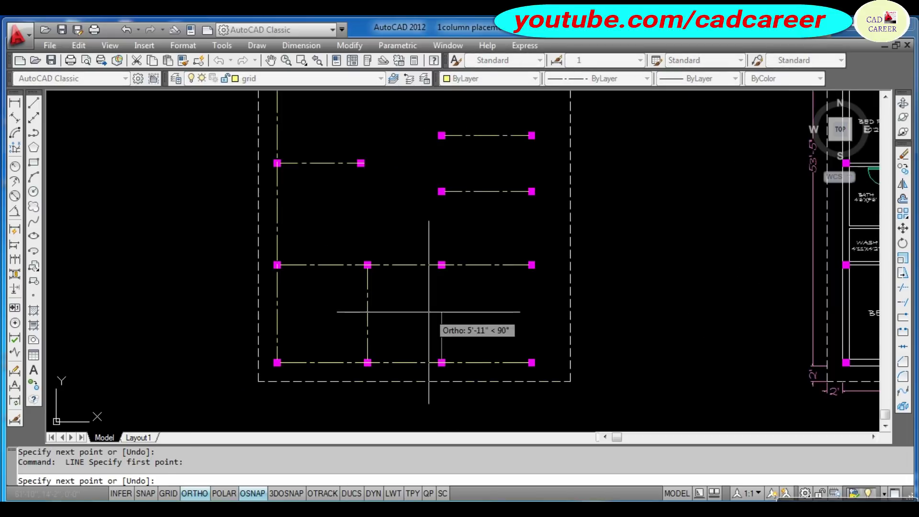
{"action": "scroll", "coordinate": [445, 139], "scroll_direction": "up", "scroll_amount": 4}
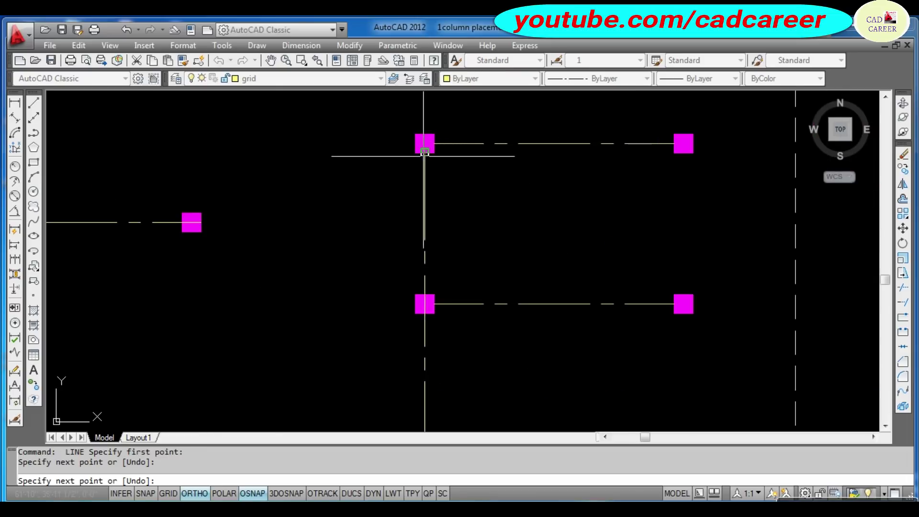
{"action": "key", "text": "Escape"}
{"action": "scroll", "coordinate": [411, 162], "scroll_direction": "down", "scroll_amount": 5}
{"action": "scroll", "coordinate": [437, 293], "scroll_direction": "up", "scroll_amount": 2}
{"action": "key", "text": "Return"}
{"action": "scroll", "coordinate": [437, 316], "scroll_direction": "up", "scroll_amount": 1}
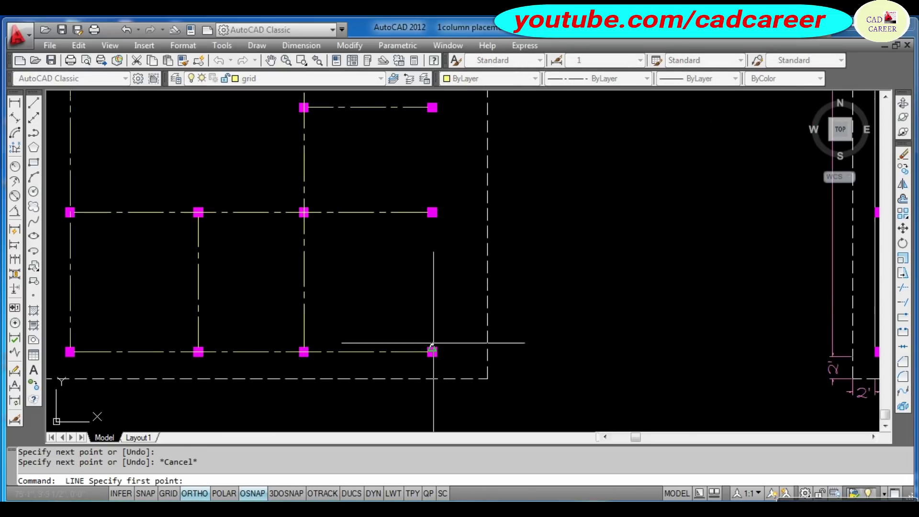
{"action": "scroll", "coordinate": [432, 347], "scroll_direction": "down", "scroll_amount": 4}
{"action": "scroll", "coordinate": [427, 108], "scroll_direction": "up", "scroll_amount": 5}
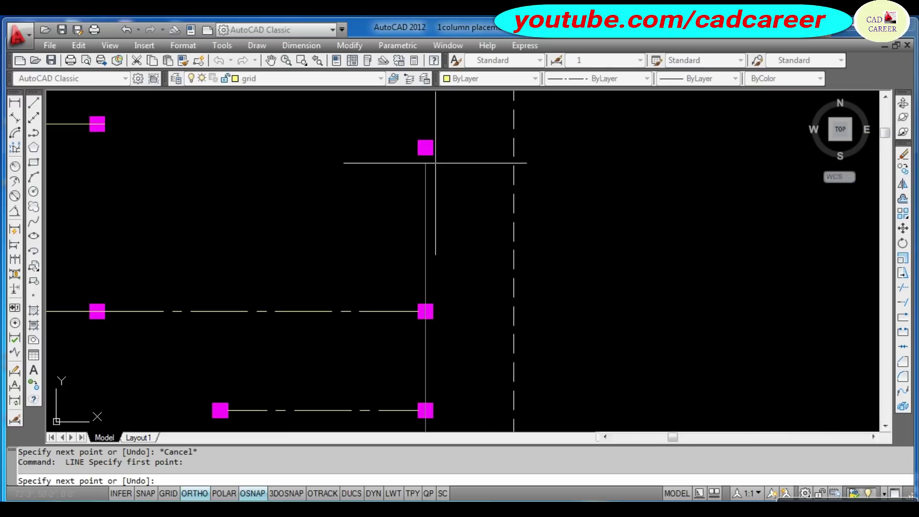
{"action": "key", "text": "Escape"}
{"action": "scroll", "coordinate": [426, 150], "scroll_direction": "down", "scroll_amount": 3}
{"action": "scroll", "coordinate": [205, 138], "scroll_direction": "up", "scroll_amount": 2}
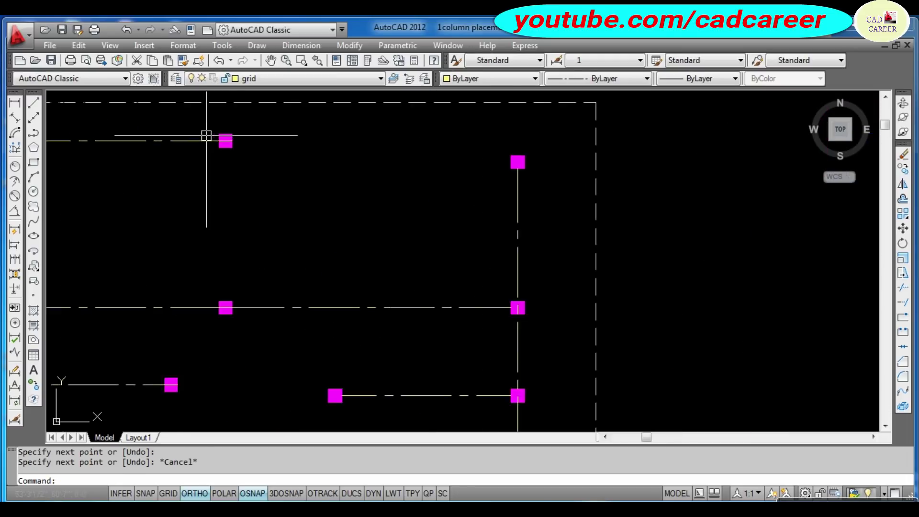
{"action": "scroll", "coordinate": [248, 165], "scroll_direction": "up", "scroll_amount": 1}
Add vertical grid lines between the upper and lower column nodes on the left and middle lines.
{"action": "key", "text": "Return"}
{"action": "left_click", "coordinate": [233, 144]}
{"action": "scroll", "coordinate": [231, 146], "scroll_direction": "down", "scroll_amount": 3}
{"action": "scroll", "coordinate": [231, 242], "scroll_direction": "up", "scroll_amount": 1}
{"action": "scroll", "coordinate": [232, 251], "scroll_direction": "up", "scroll_amount": 1}
{"action": "key", "text": "Escape"}
{"action": "scroll", "coordinate": [232, 251], "scroll_direction": "down", "scroll_amount": 3}
{"action": "scroll", "coordinate": [240, 219], "scroll_direction": "up", "scroll_amount": 2}
{"action": "key", "text": "Return"}
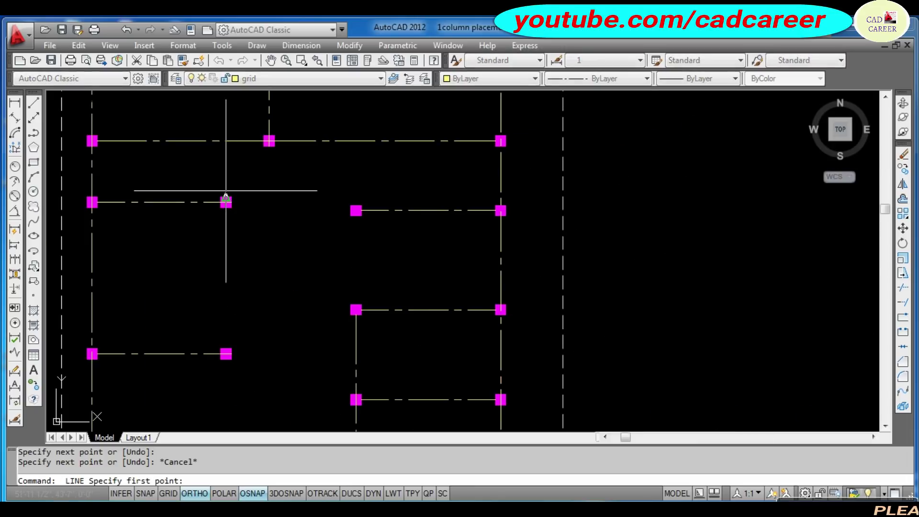
{"action": "left_click", "coordinate": [226, 202]}
{"action": "left_click", "coordinate": [226, 354]}
{"action": "key", "text": "Escape"}
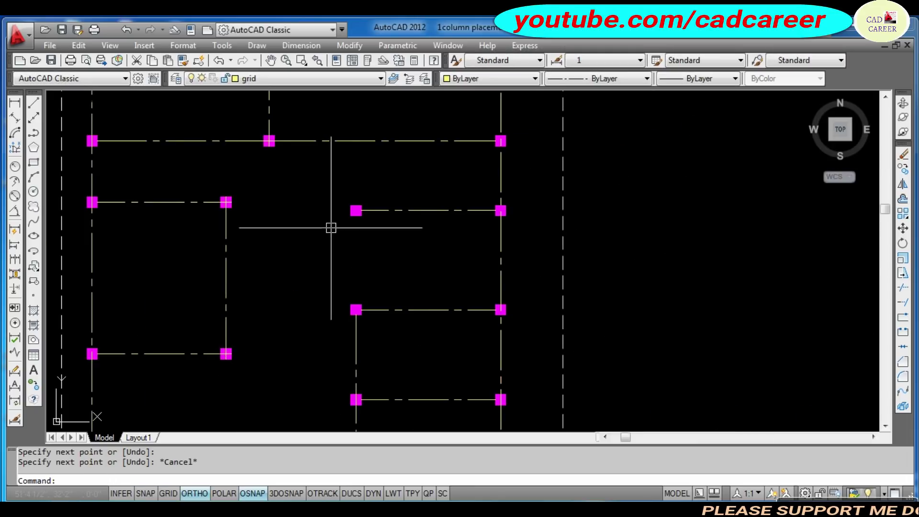
{"action": "scroll", "coordinate": [339, 218], "scroll_direction": "down", "scroll_amount": 3}
{"action": "scroll", "coordinate": [335, 181], "scroll_direction": "up", "scroll_amount": 3}
{"action": "scroll", "coordinate": [329, 220], "scroll_direction": "up", "scroll_amount": 2}
{"action": "key", "text": "Return"}
{"action": "left_click", "coordinate": [327, 188]}
{"action": "left_click", "coordinate": [325, 375]}
{"action": "key", "text": "Escape"}
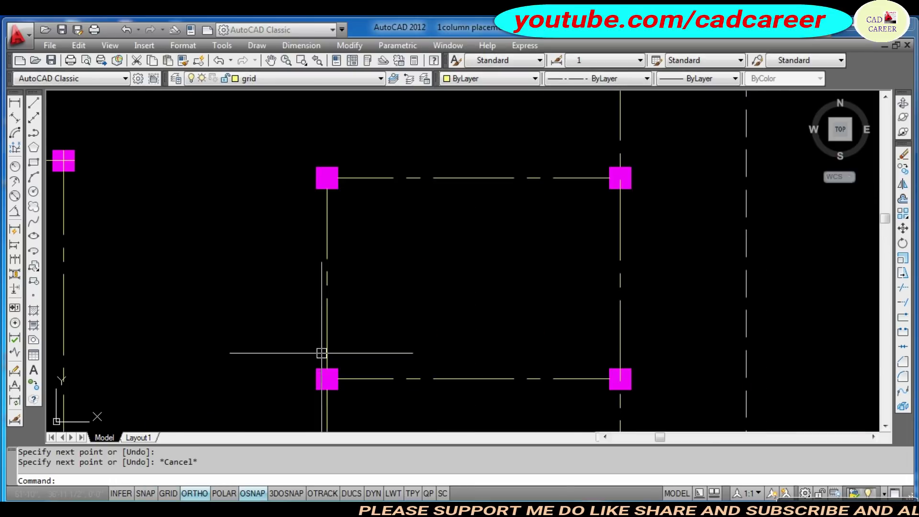
{"action": "scroll", "coordinate": [323, 336], "scroll_direction": "down", "scroll_amount": 3}
{"action": "scroll", "coordinate": [324, 291], "scroll_direction": "up", "scroll_amount": 3}
{"action": "key", "text": "Return"}
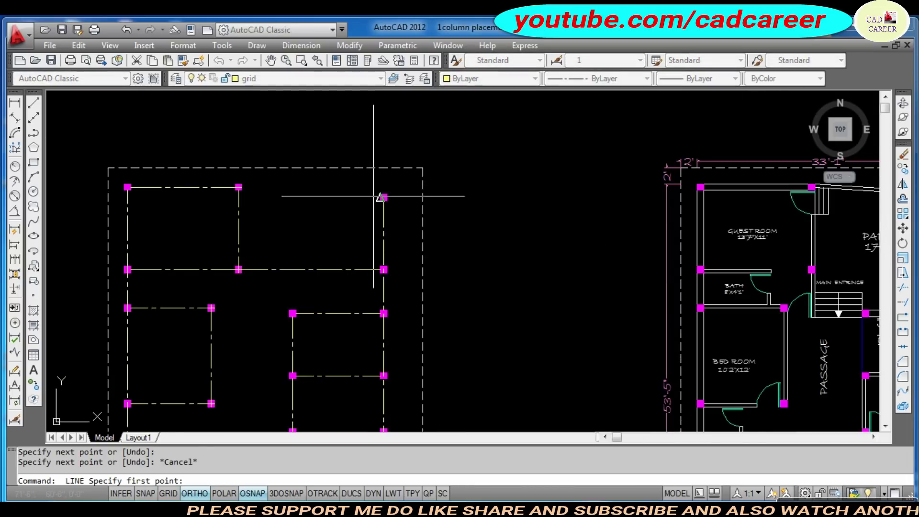
{"action": "left_click", "coordinate": [383, 197]}
{"action": "scroll", "coordinate": [250, 197], "scroll_direction": "up", "scroll_amount": 4}
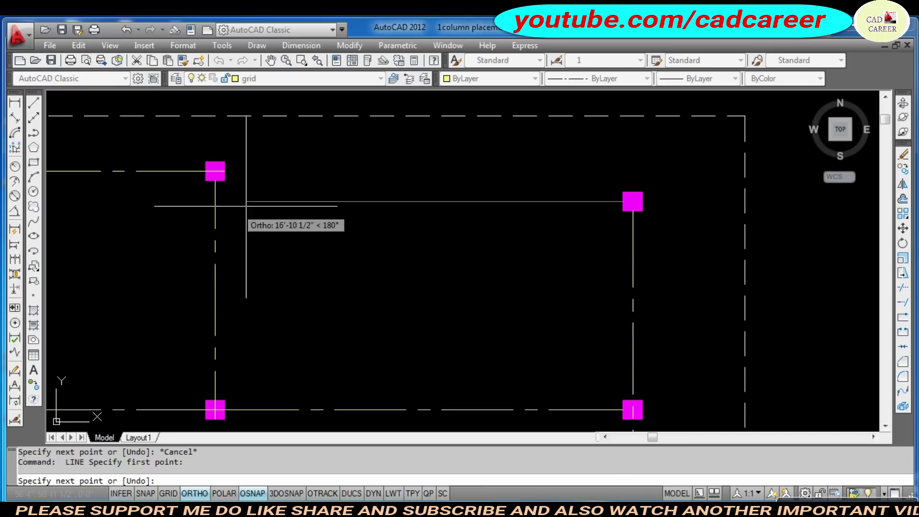
{"action": "key", "text": "Escape"}
{"action": "scroll", "coordinate": [214, 202], "scroll_direction": "down", "scroll_amount": 4}
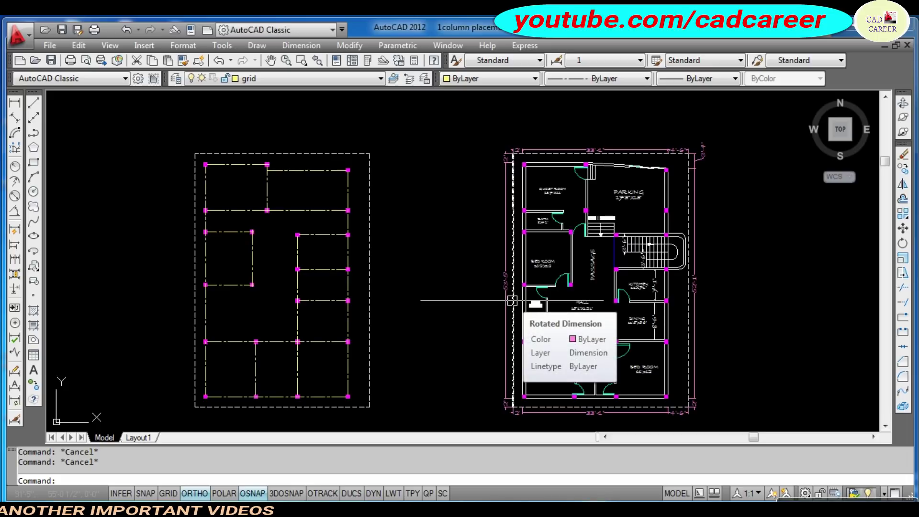
Offset the top, left, bottom and right outline lines 5' outward.
{"action": "type", "text": "o"}
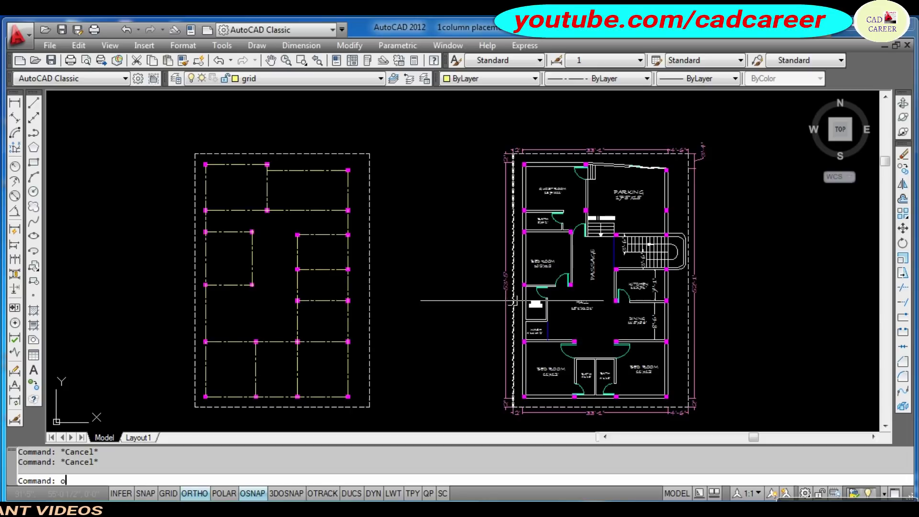
{"action": "key", "text": "Return"}
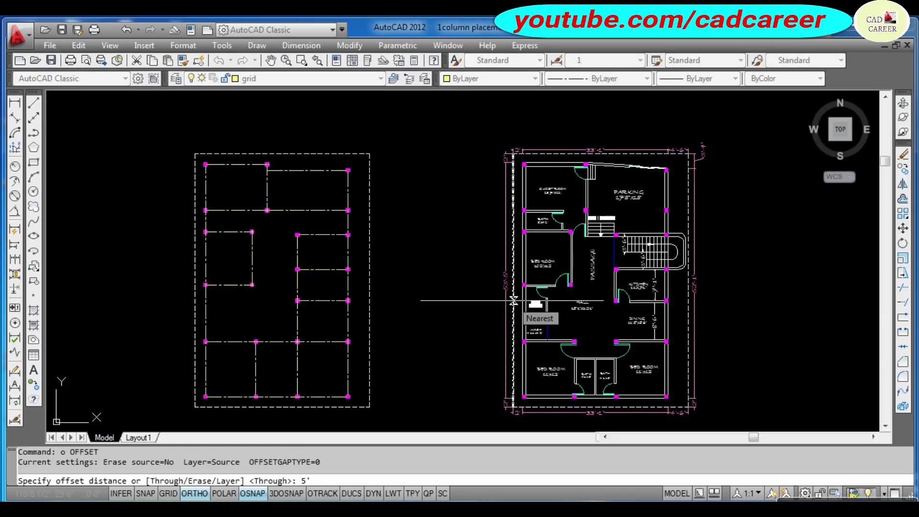
{"action": "key", "text": "Return"}
{"action": "left_click", "coordinate": [303, 153]}
{"action": "left_click", "coordinate": [305, 117]}
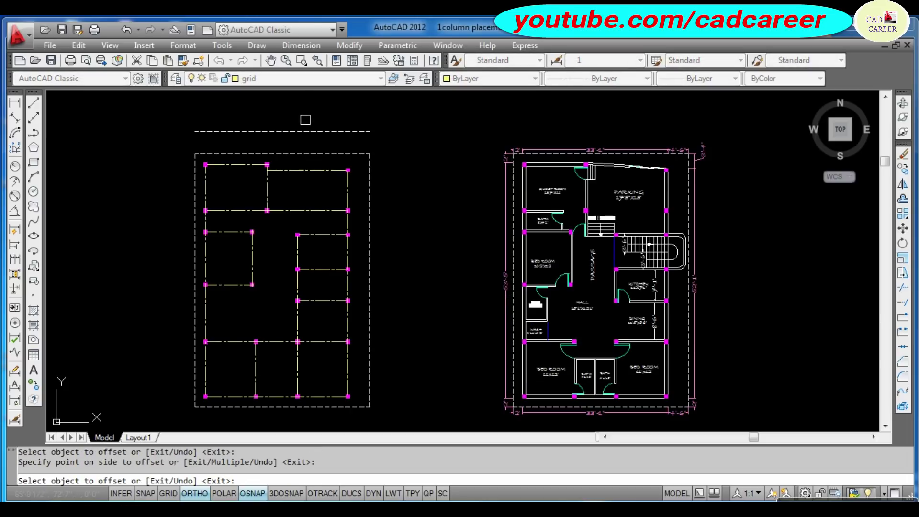
{"action": "left_click", "coordinate": [192, 195]}
{"action": "left_click", "coordinate": [147, 197]}
{"action": "left_click", "coordinate": [268, 404]}
{"action": "left_click", "coordinate": [269, 421]}
{"action": "left_click", "coordinate": [371, 342]}
{"action": "left_click", "coordinate": [466, 327]}
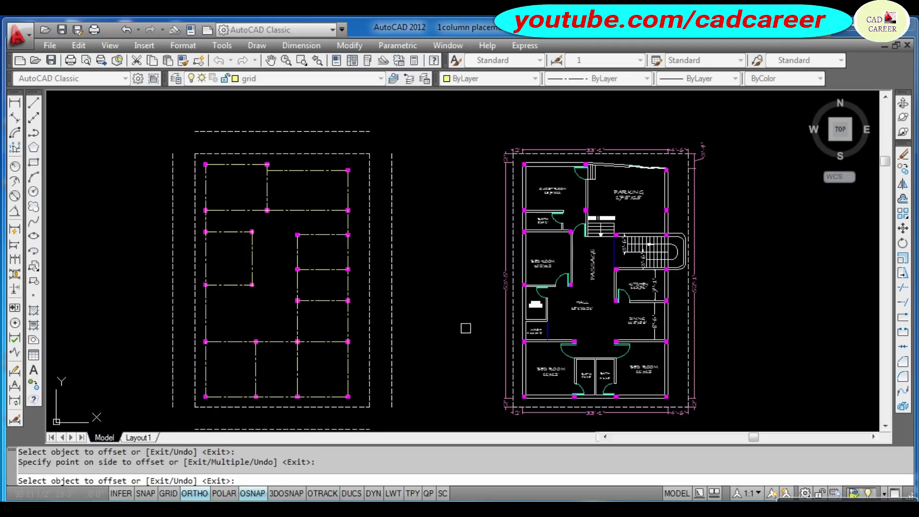
{"action": "key", "text": "Escape"}
{"action": "key", "text": "Escape"}
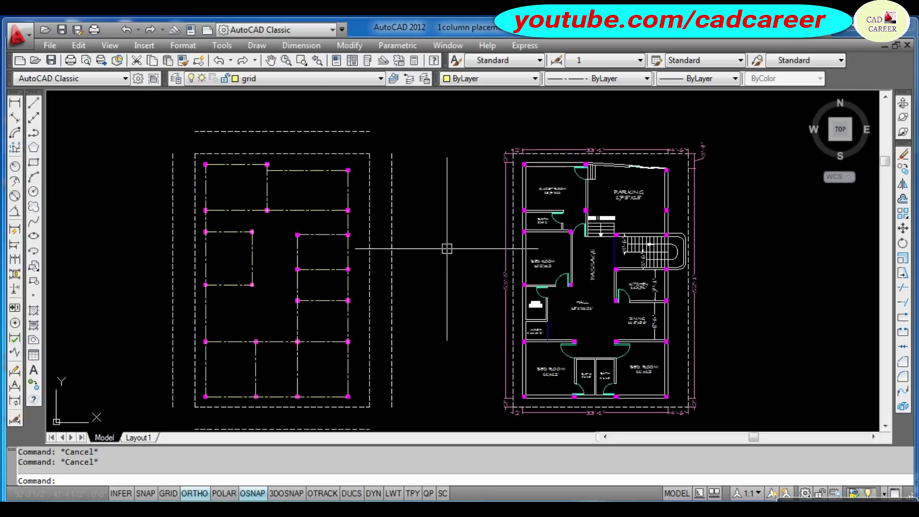
{"action": "type", "text": "EX"}
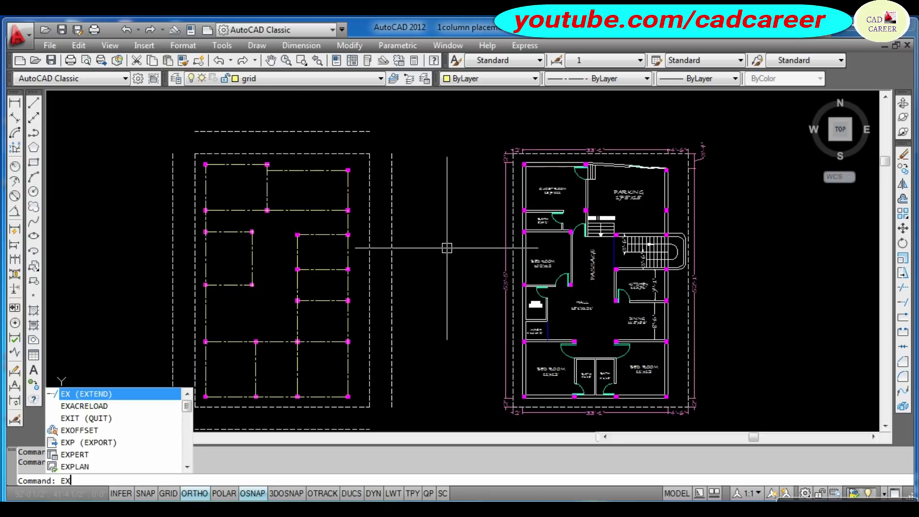
Extend the five vertical grid lines down to the bottom offset line.
{"action": "key", "text": "Return"}
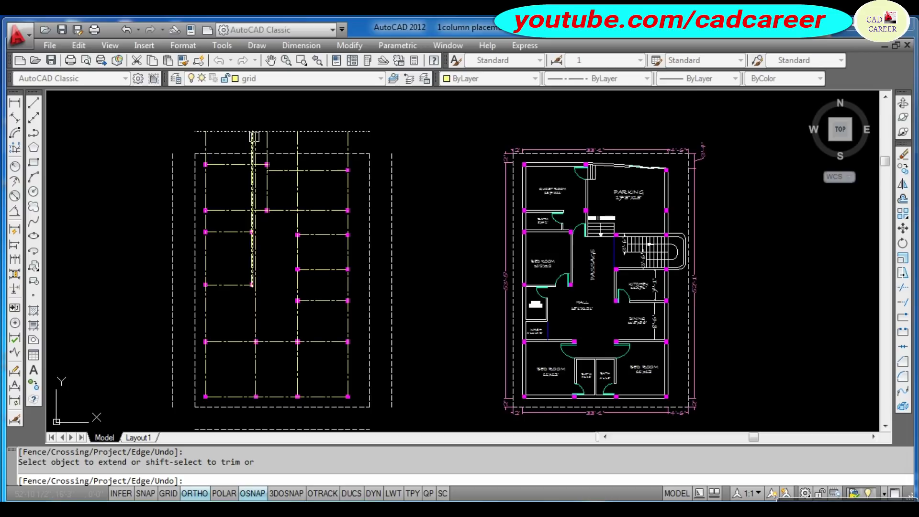
{"action": "key", "text": "Escape"}
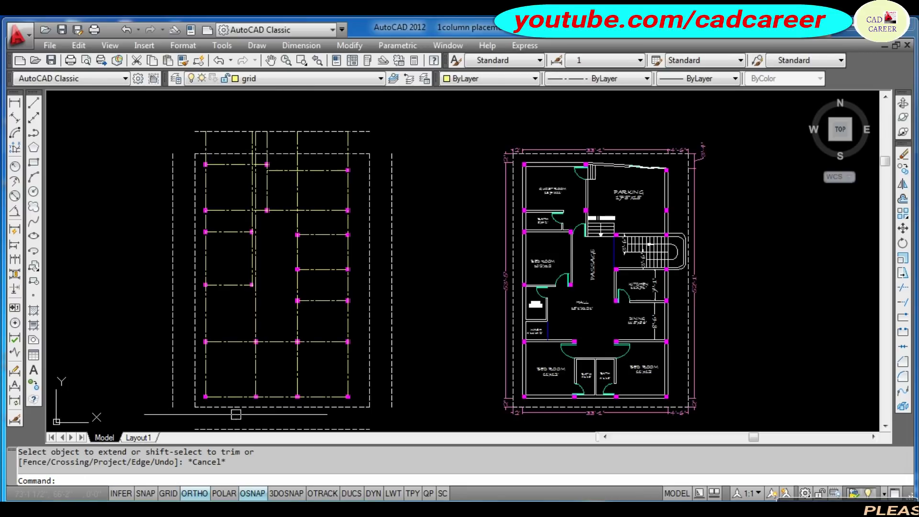
{"action": "middle_click_drag", "start_coordinate": [236, 415], "coordinate": [240, 392]}
{"action": "key", "text": "Return"}
{"action": "left_click", "coordinate": [242, 408]}
{"action": "key", "text": "Return"}
{"action": "left_click", "coordinate": [210, 349]}
{"action": "left_click", "coordinate": [254, 244]}
{"action": "left_click", "coordinate": [262, 206]}
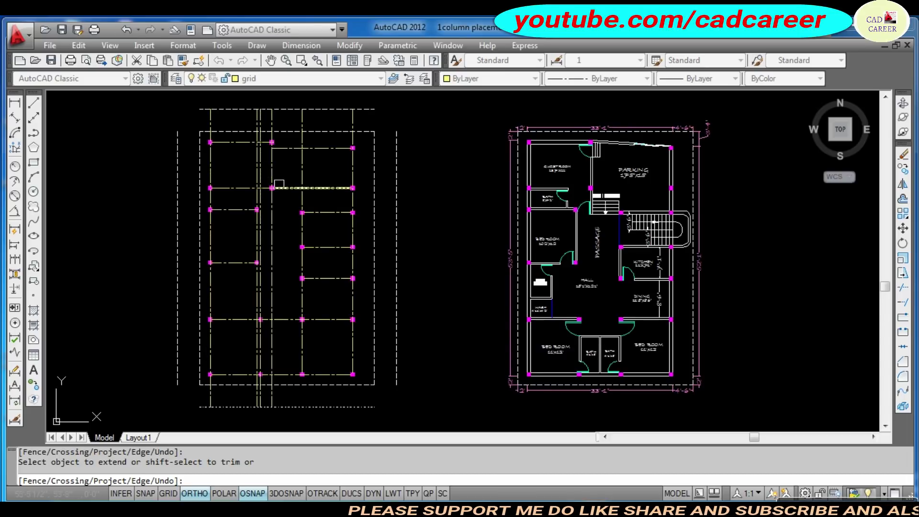
{"action": "left_click", "coordinate": [302, 294]}
{"action": "left_click", "coordinate": [352, 335]}
{"action": "key", "text": "Escape"}
{"action": "key", "text": "Escape"}
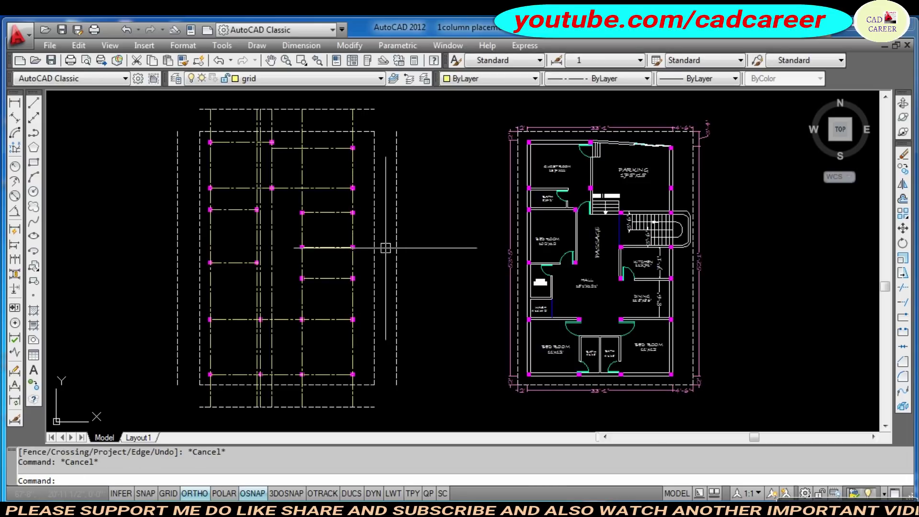
Extend the horizontal grid lines to the right offset line, then pick the left offset line as boundary.
{"action": "type", "text": "ex"}
{"action": "key", "text": "Return"}
{"action": "left_click", "coordinate": [402, 240]}
{"action": "key", "text": "Return"}
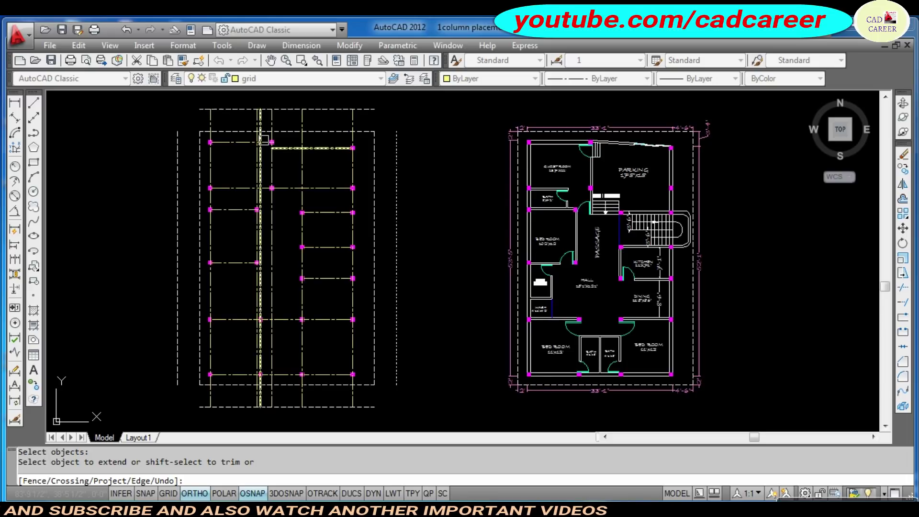
{"action": "left_click", "coordinate": [336, 142]}
{"action": "left_click", "coordinate": [341, 188]}
{"action": "left_click", "coordinate": [330, 213]}
{"action": "left_click", "coordinate": [331, 248]}
{"action": "left_click", "coordinate": [239, 209]}
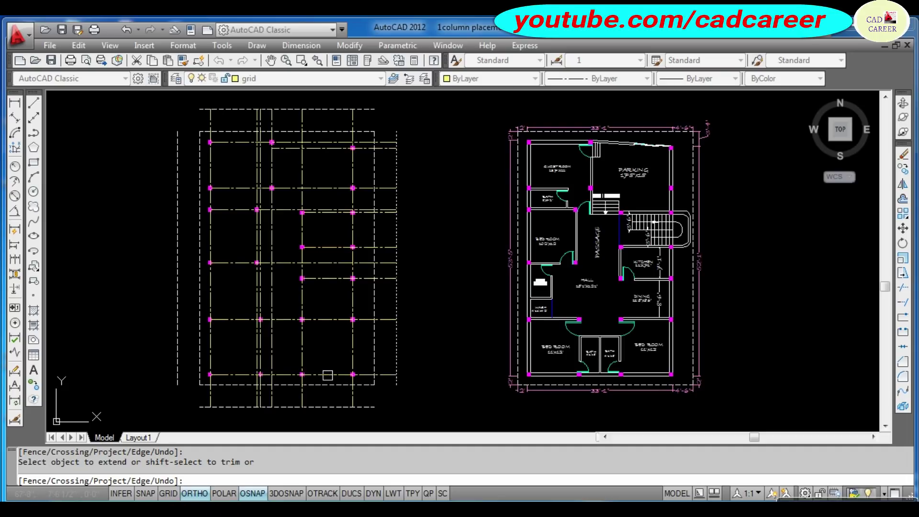
{"action": "key", "text": "Return"}
{"action": "key", "text": "Return"}
{"action": "left_click", "coordinate": [177, 226]}
{"action": "key", "text": "Return"}
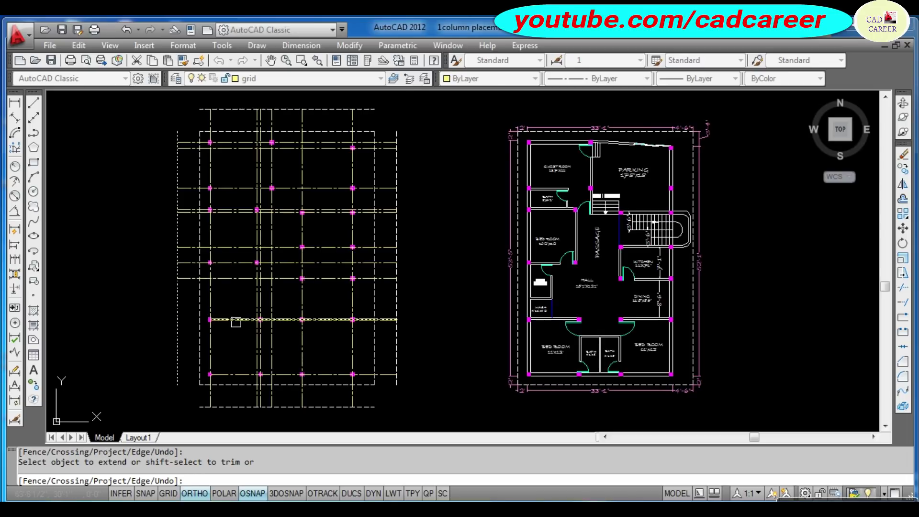
Erase the right, top, left and bottom offset lines around the outline.
{"action": "key", "text": "Escape"}
{"action": "left_click", "coordinate": [397, 172]}
{"action": "type", "text": "e"}
{"action": "key", "text": "Return"}
{"action": "left_click", "coordinate": [327, 109]}
{"action": "key", "text": "Delete"}
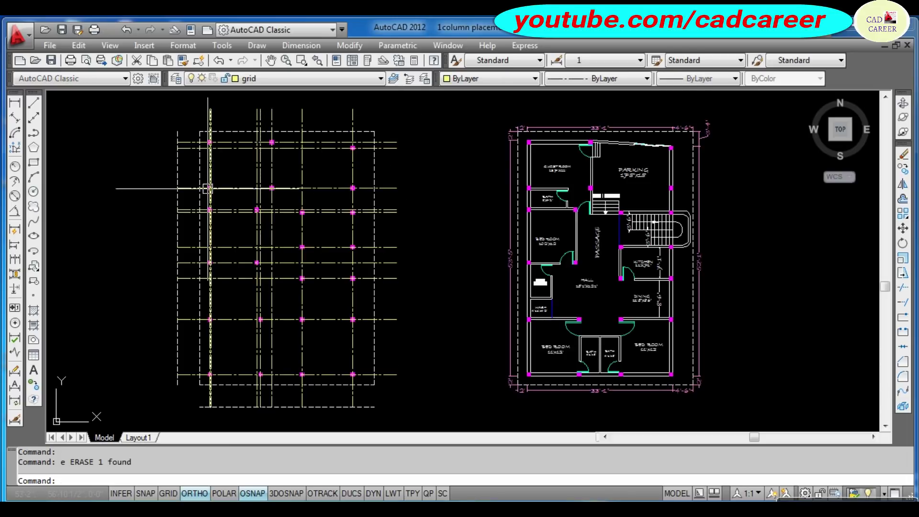
{"action": "left_click", "coordinate": [180, 188]}
{"action": "type", "text": "e"}
{"action": "key", "text": "Return"}
{"action": "left_click", "coordinate": [268, 407]}
{"action": "key", "text": "Delete"}
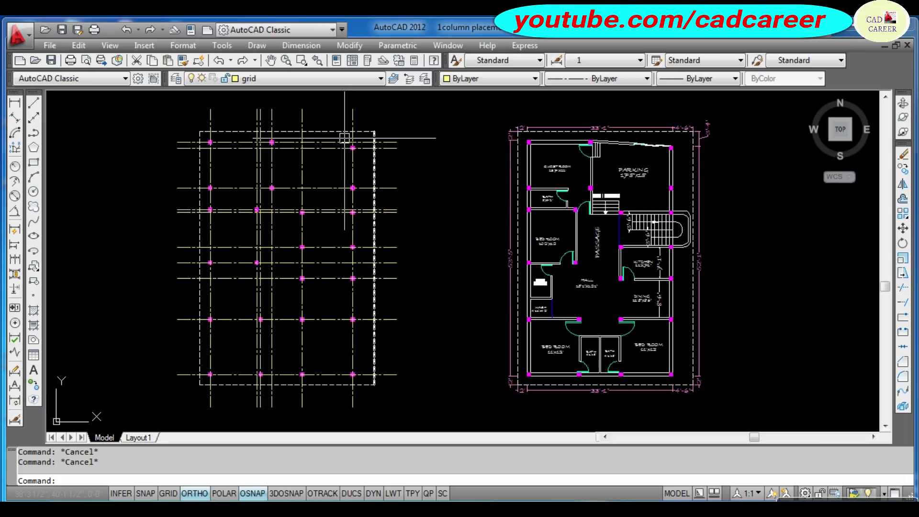
Move the top horizontal line of the column grid onto the 'grid' layer.
{"action": "left_click", "coordinate": [321, 129]}
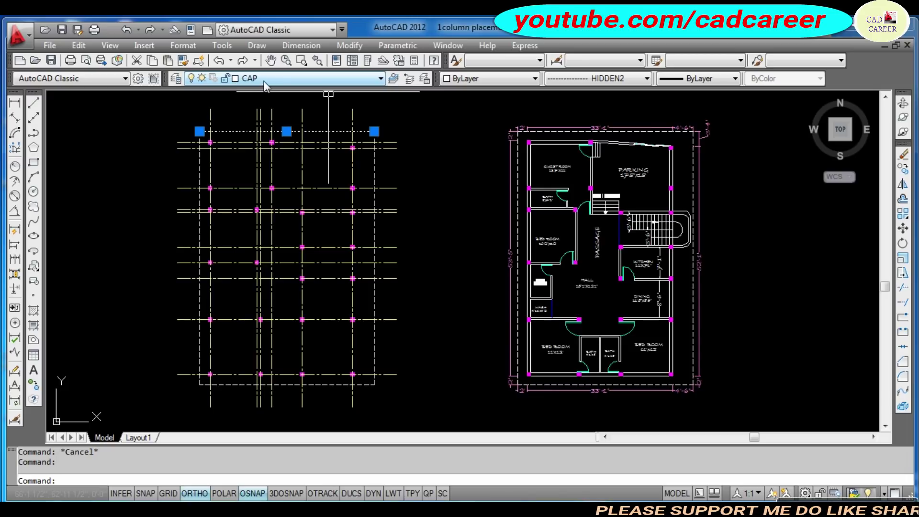
{"action": "left_click", "coordinate": [283, 83]}
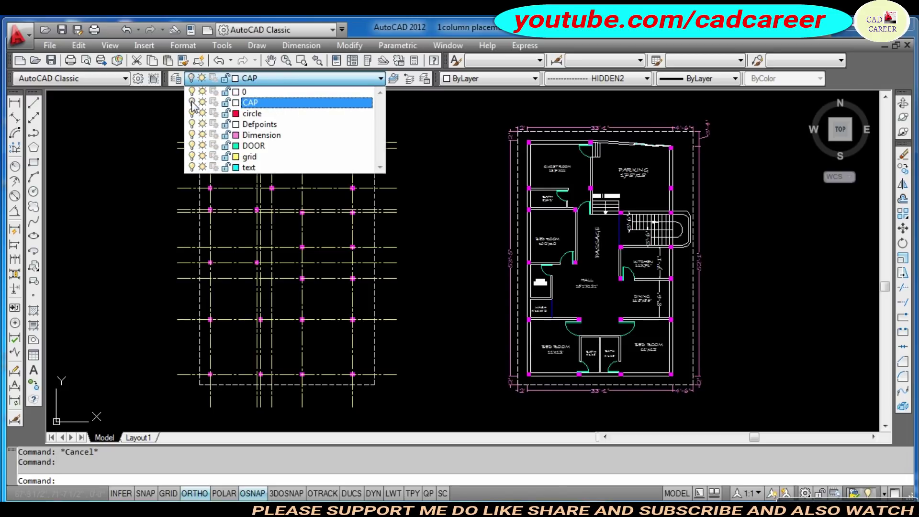
{"action": "left_click", "coordinate": [249, 156]}
{"action": "key", "text": "Escape"}
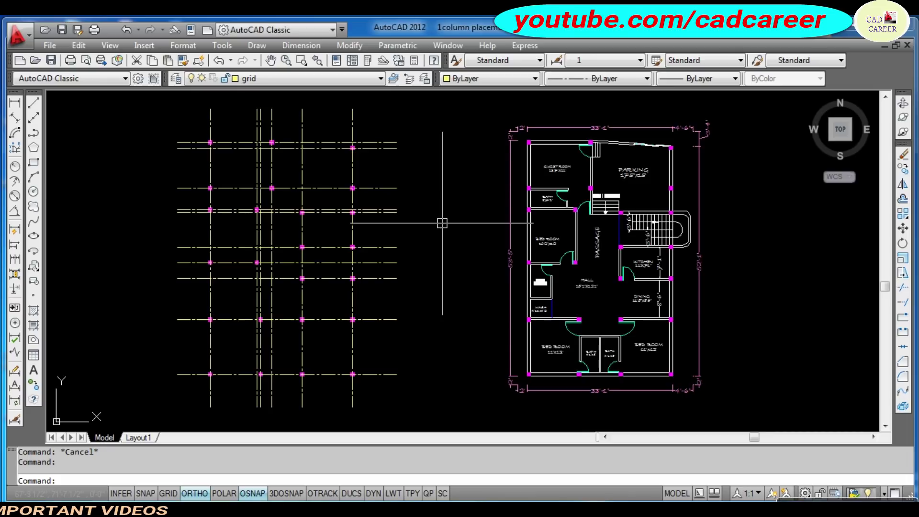
Draw a 12-inch radius circle on the circle layer beside the plan.
{"action": "left_click", "coordinate": [304, 81]}
{"action": "left_click", "coordinate": [290, 113]}
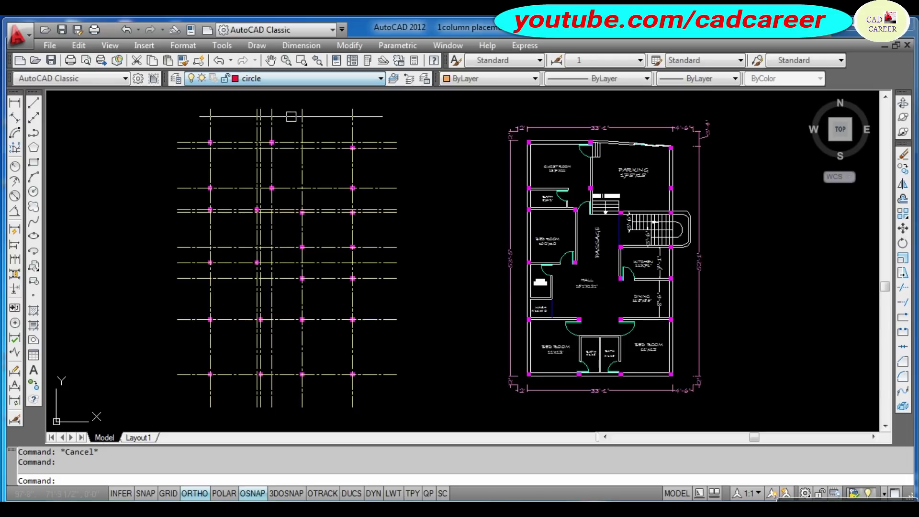
{"action": "type", "text": "c"}
{"action": "key", "text": "Return"}
{"action": "left_click", "coordinate": [450, 312]}
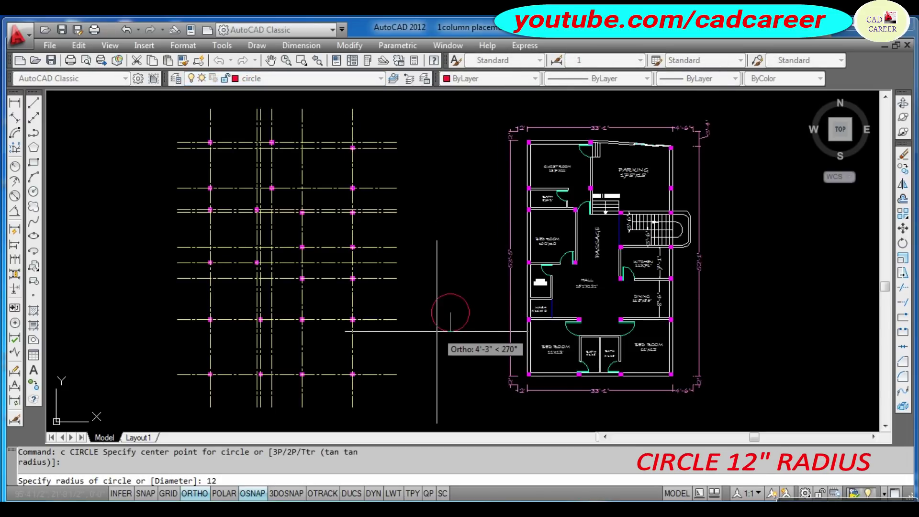
{"action": "key", "text": "Return"}
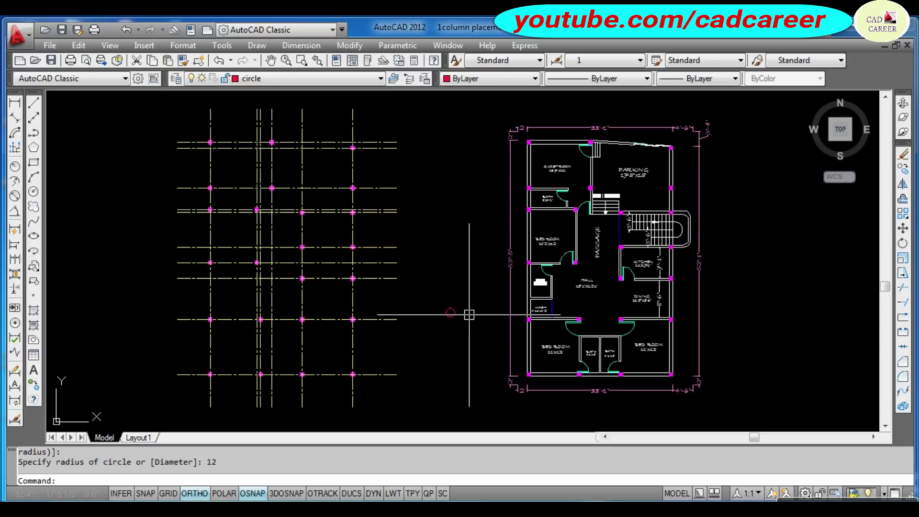
On the text layer, centre a 10-inch letter A (middle-centre justified) in the circle.
{"action": "left_click", "coordinate": [287, 82]}
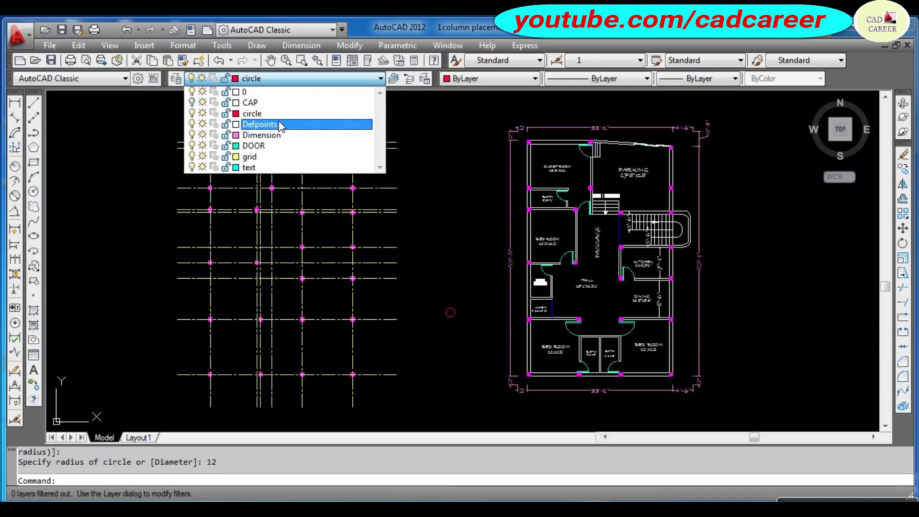
{"action": "left_click", "coordinate": [258, 170]}
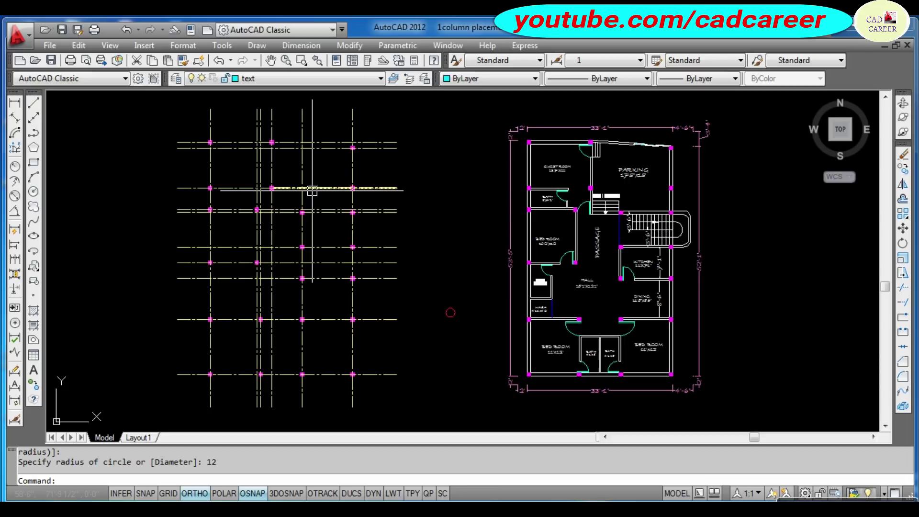
{"action": "type", "text": "t"}
{"action": "key", "text": "Return"}
{"action": "type", "text": "j"}
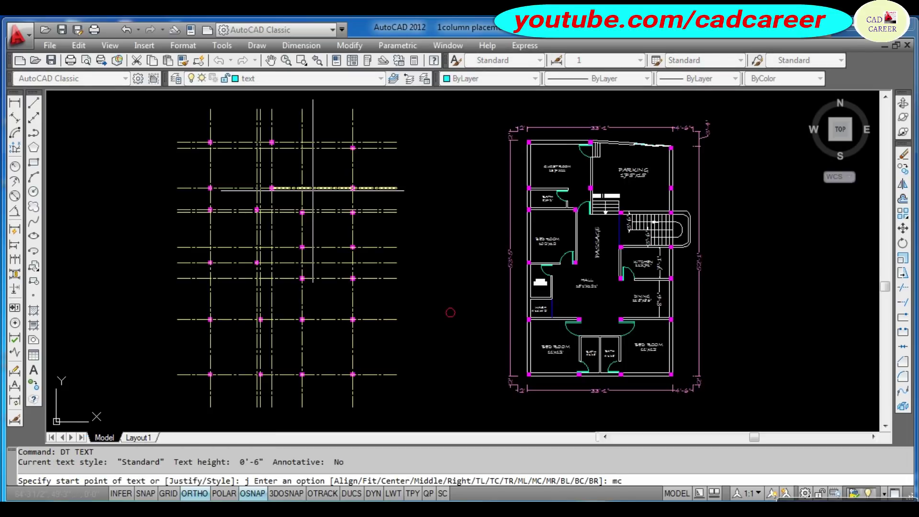
{"action": "key", "text": "Return"}
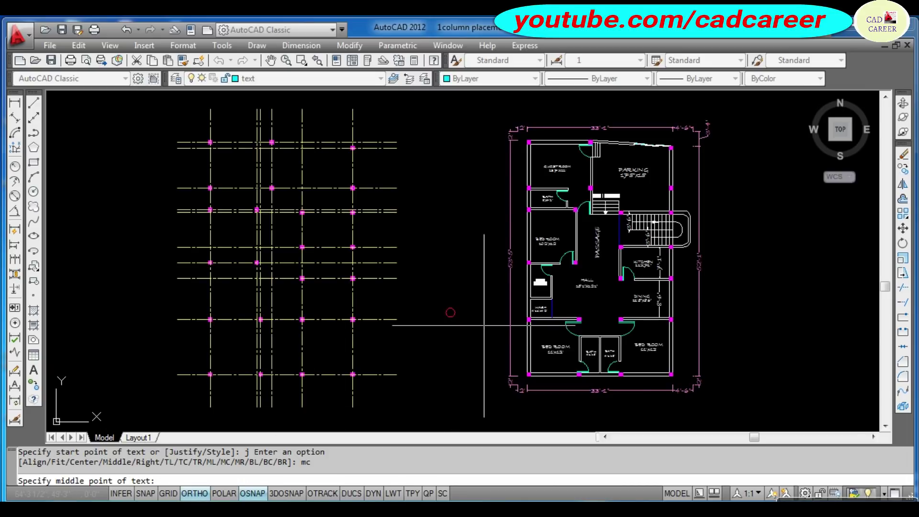
{"action": "scroll", "coordinate": [484, 325], "scroll_direction": "up", "scroll_amount": 4}
{"action": "left_click", "coordinate": [382, 290]}
{"action": "type", "text": "10"}
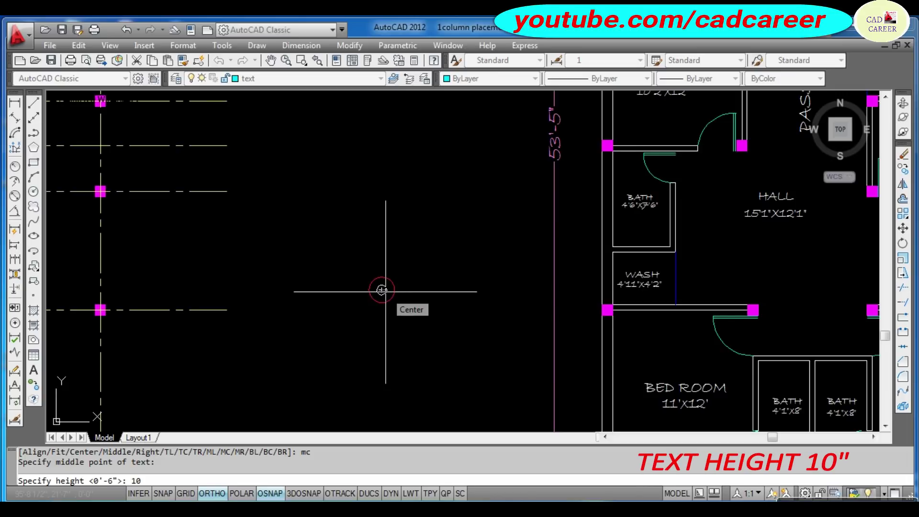
{"action": "key", "text": "Return"}
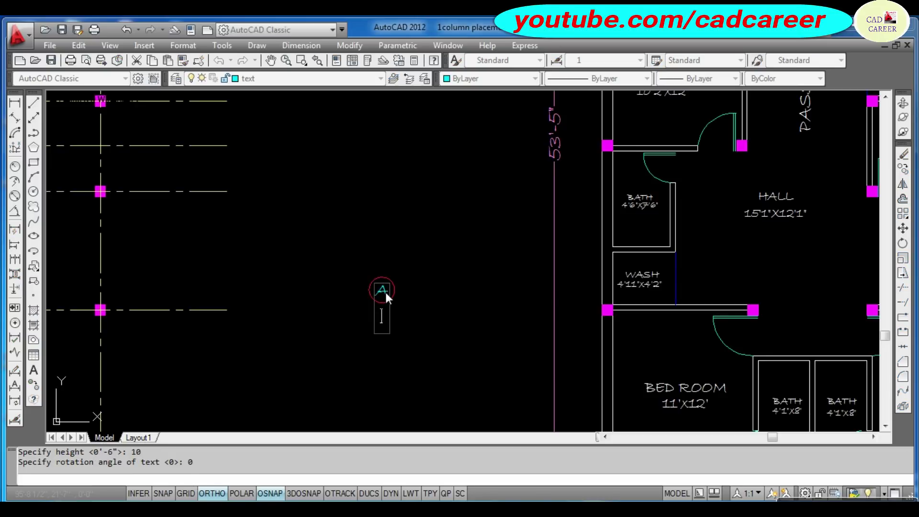
{"action": "key", "text": "Return"}
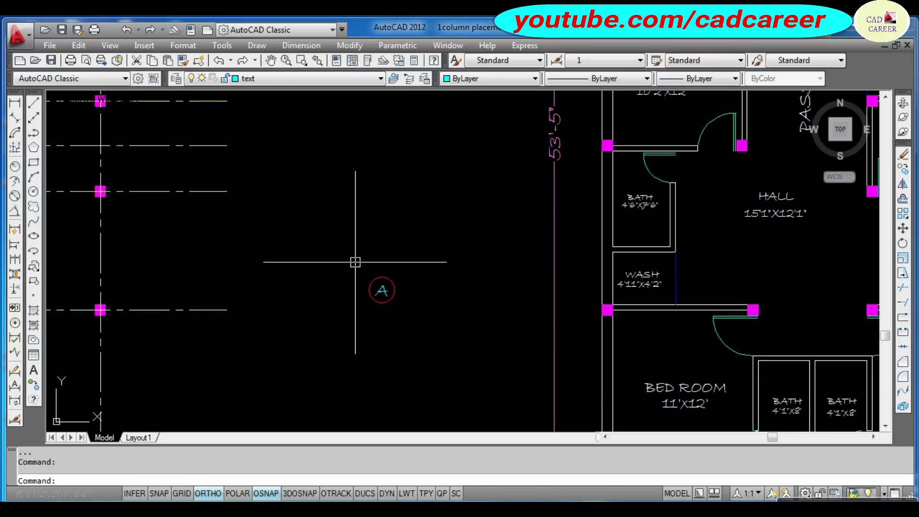
{"action": "key", "text": "Escape"}
{"action": "key", "text": "Escape"}
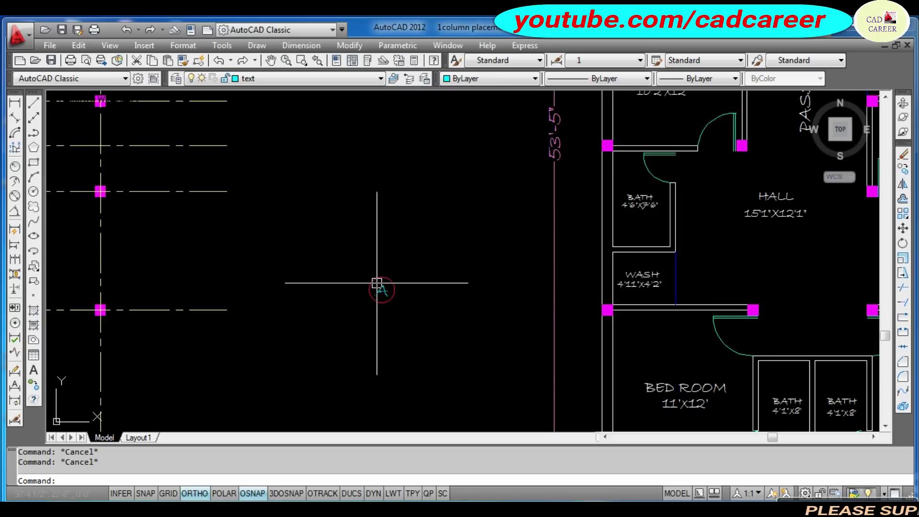
{"action": "scroll", "coordinate": [383, 278], "scroll_direction": "down", "scroll_amount": 3}
{"action": "scroll", "coordinate": [388, 277], "scroll_direction": "down", "scroll_amount": 3}
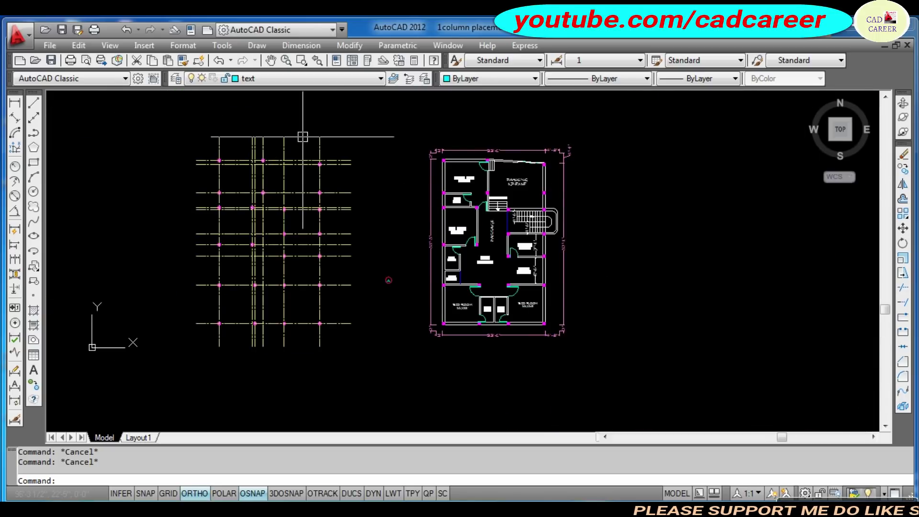
{"action": "scroll", "coordinate": [378, 290], "scroll_direction": "up", "scroll_amount": 5}
Select the A bubble's circle and letter together with a window.
{"action": "left_click", "coordinate": [381, 289]}
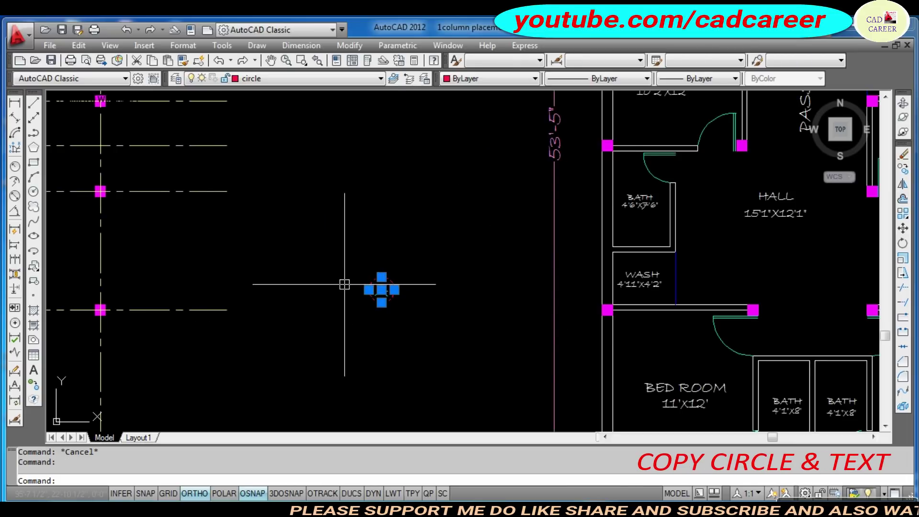
{"action": "scroll", "coordinate": [343, 282], "scroll_direction": "down", "scroll_amount": 3}
{"action": "key", "text": "Escape"}
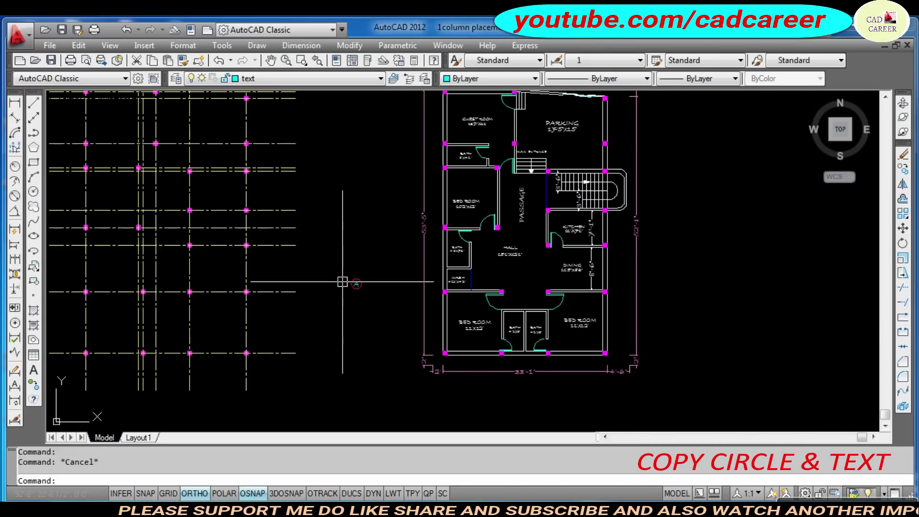
{"action": "scroll", "coordinate": [343, 281], "scroll_direction": "down", "scroll_amount": 3}
{"action": "scroll", "coordinate": [320, 201], "scroll_direction": "up", "scroll_amount": 3}
{"action": "scroll", "coordinate": [305, 221], "scroll_direction": "down", "scroll_amount": 2}
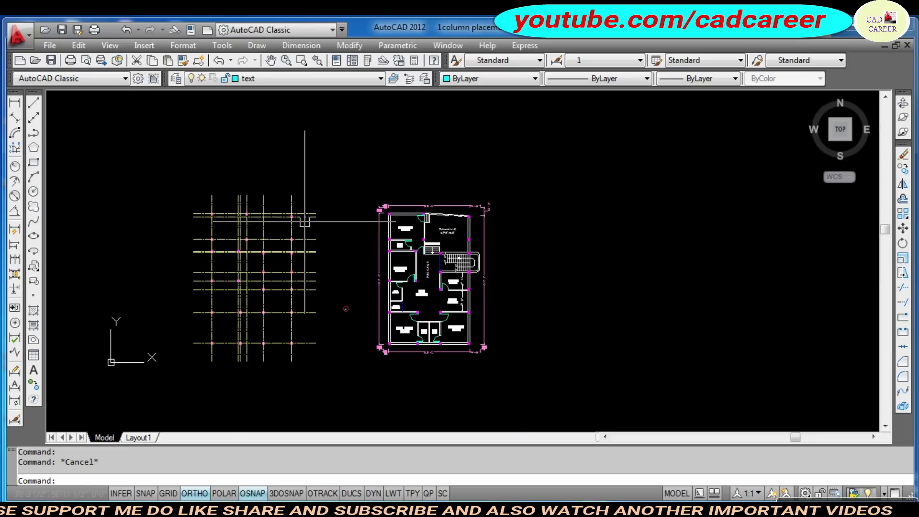
{"action": "scroll", "coordinate": [335, 306], "scroll_direction": "up", "scroll_amount": 4}
{"action": "scroll", "coordinate": [320, 297], "scroll_direction": "up", "scroll_amount": 3}
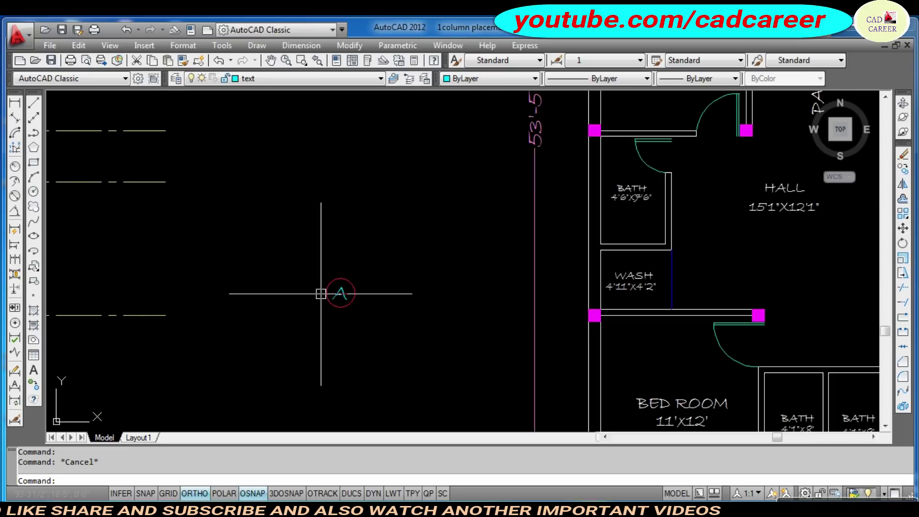
{"action": "scroll", "coordinate": [293, 253], "scroll_direction": "down", "scroll_amount": 5}
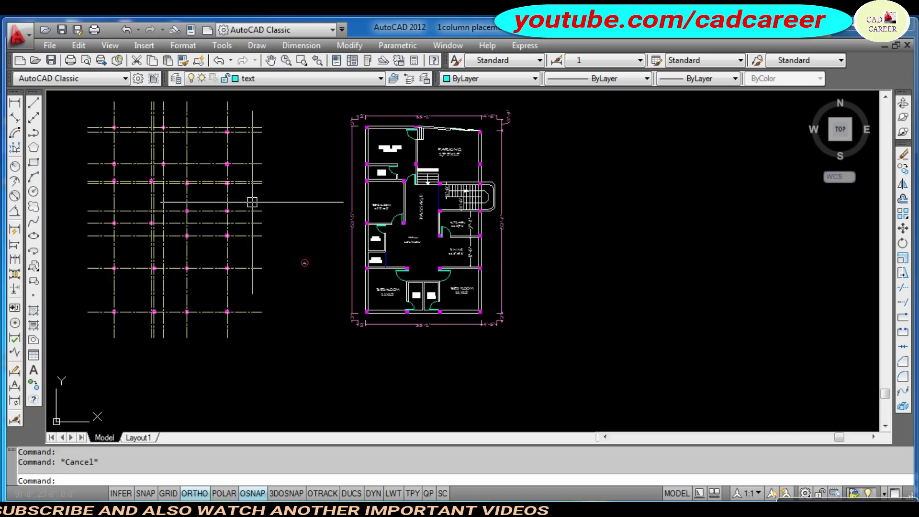
{"action": "scroll", "coordinate": [297, 259], "scroll_direction": "down", "scroll_amount": 1}
{"action": "scroll", "coordinate": [311, 201], "scroll_direction": "up", "scroll_amount": 1}
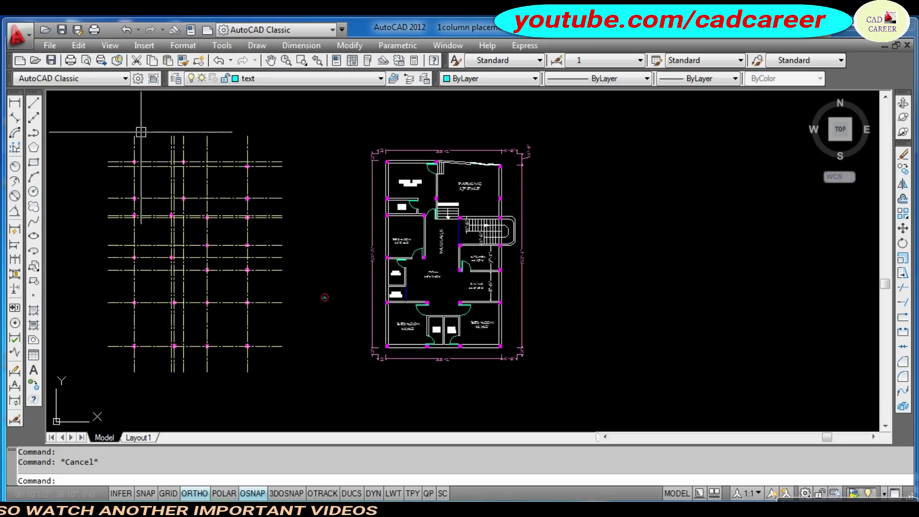
{"action": "scroll", "coordinate": [326, 293], "scroll_direction": "up", "scroll_amount": 5}
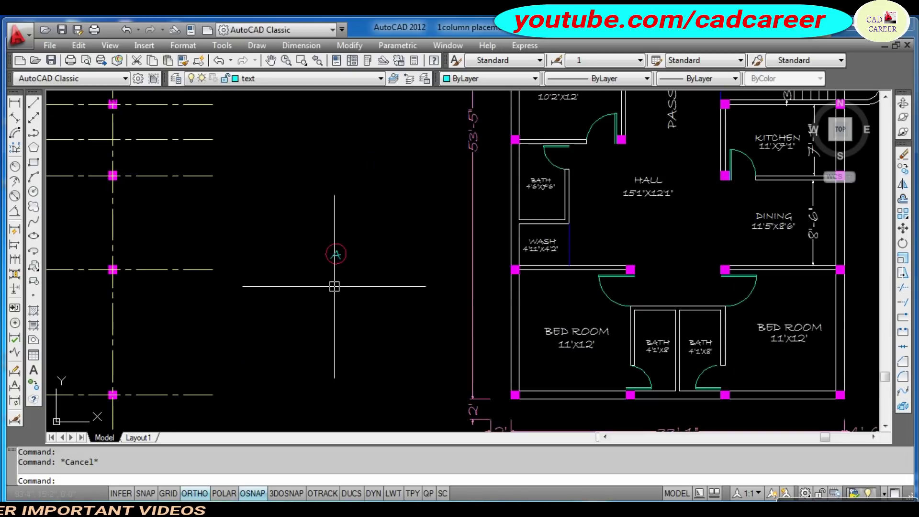
{"action": "left_click", "coordinate": [357, 228]}
{"action": "left_click", "coordinate": [311, 276]}
{"action": "type", "text": "C"}
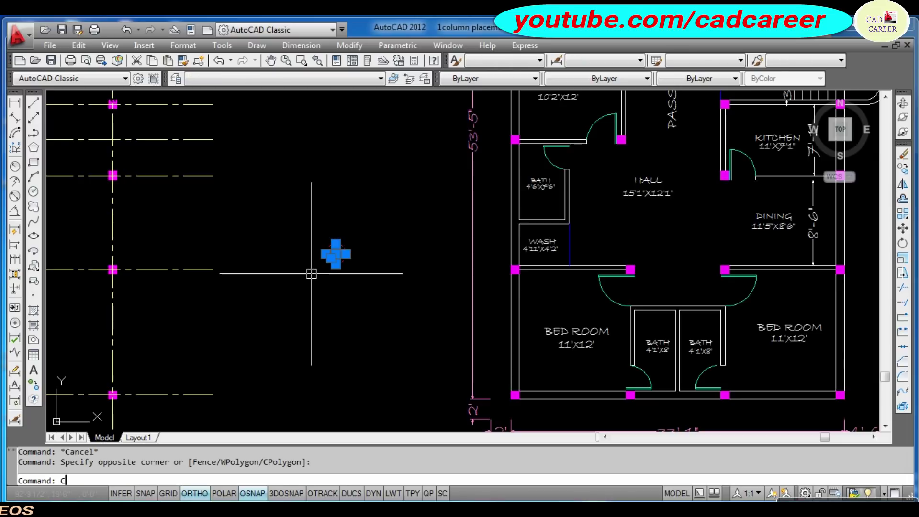
Copy the A bubble from its bottom quadrant onto the top of each vertical grid line.
{"action": "type", "text": "o"}
{"action": "key", "text": "Return"}
{"action": "scroll", "coordinate": [338, 270], "scroll_direction": "up", "scroll_amount": 3}
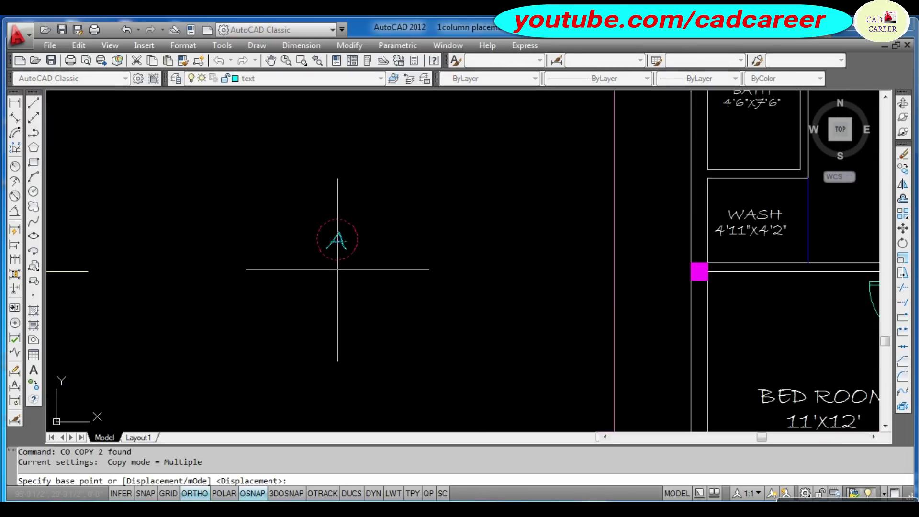
{"action": "left_click", "coordinate": [337, 260]}
{"action": "scroll", "coordinate": [365, 297], "scroll_direction": "down", "scroll_amount": 6}
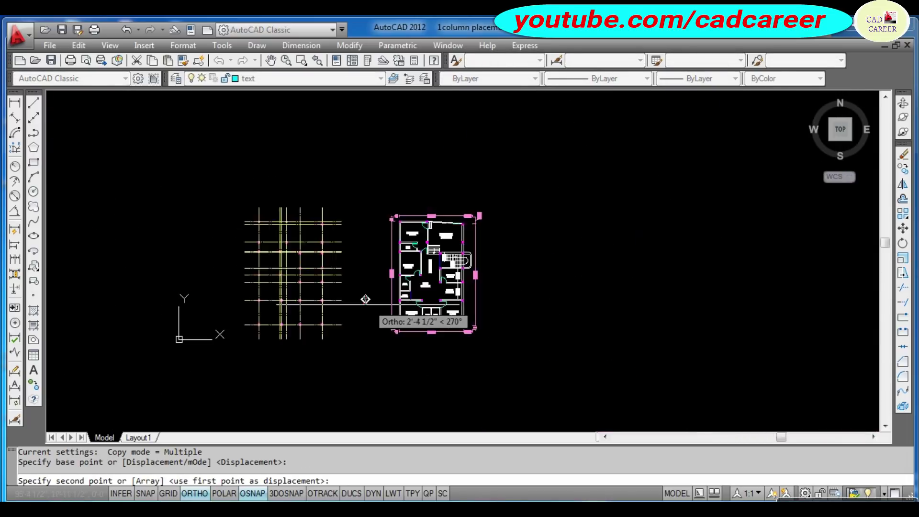
{"action": "scroll", "coordinate": [268, 225], "scroll_direction": "up", "scroll_amount": 6}
{"action": "scroll", "coordinate": [241, 244], "scroll_direction": "up", "scroll_amount": 5}
{"action": "left_click", "coordinate": [211, 247]}
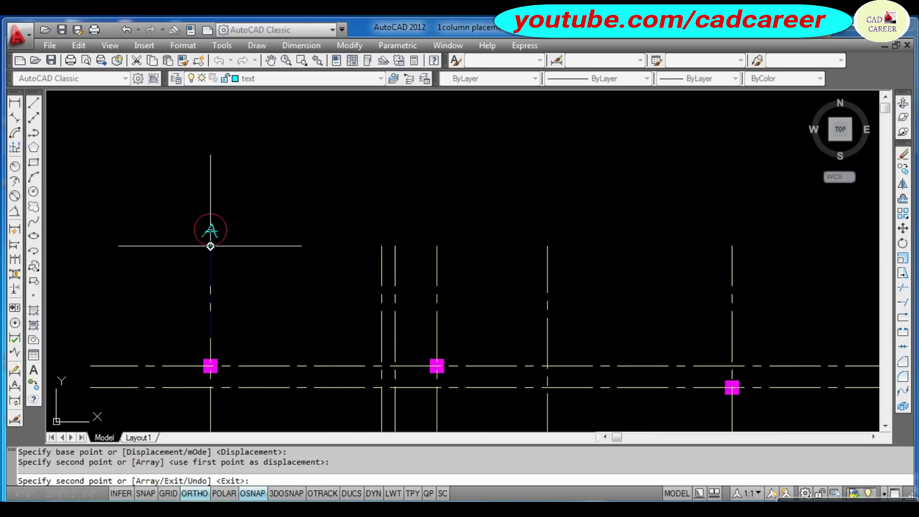
{"action": "scroll", "coordinate": [208, 242], "scroll_direction": "down", "scroll_amount": 2}
{"action": "scroll", "coordinate": [287, 245], "scroll_direction": "up", "scroll_amount": 1}
{"action": "scroll", "coordinate": [284, 242], "scroll_direction": "up", "scroll_amount": 2}
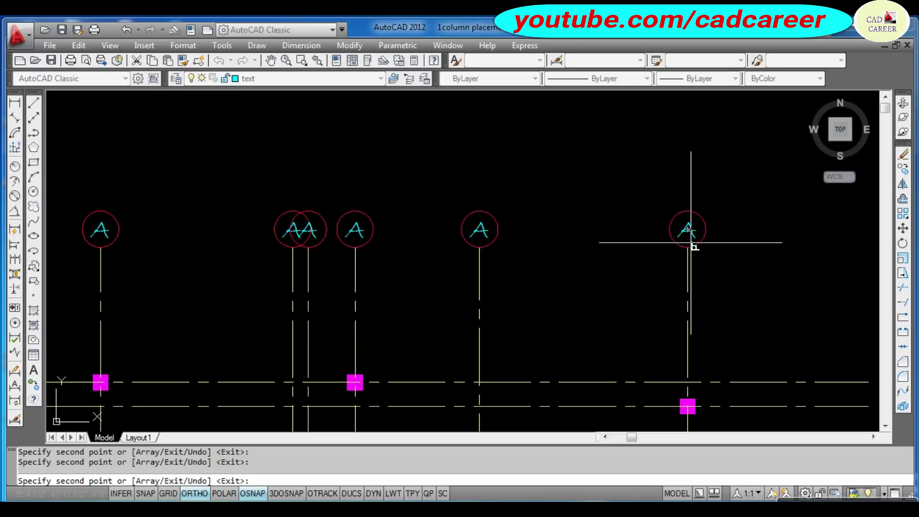
{"action": "key", "text": "Escape"}
{"action": "mouse_move", "coordinate": [480, 225]}
{"action": "middle_mouse_down"}
{"action": "mouse_move", "coordinate": [330, 215]}
{"action": "mouse_move", "coordinate": [425, 220]}
{"action": "middle_mouse_up"}
{"action": "middle_click_drag", "start_coordinate": [320, 231], "coordinate": [394, 234]}
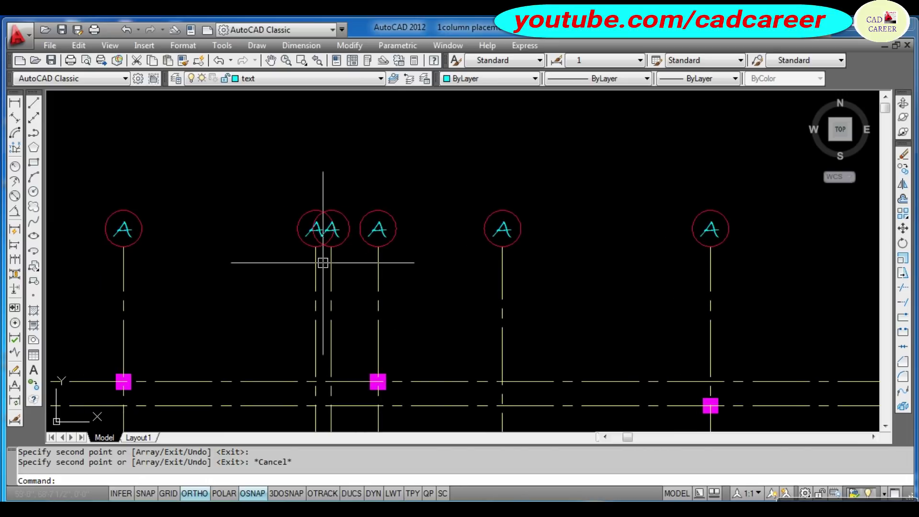
{"action": "scroll", "coordinate": [309, 235], "scroll_direction": "down", "scroll_amount": 2}
{"action": "scroll", "coordinate": [312, 261], "scroll_direction": "up", "scroll_amount": 3}
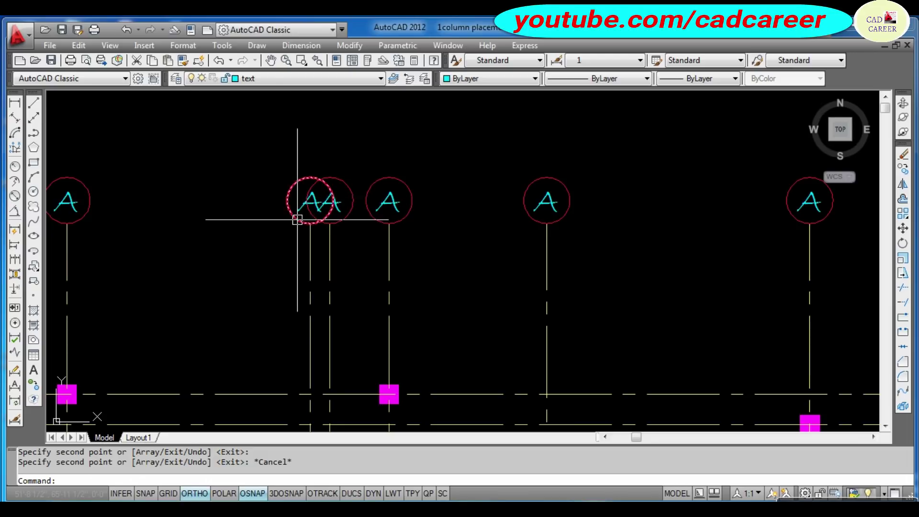
{"action": "scroll", "coordinate": [298, 220], "scroll_direction": "up", "scroll_amount": 3}
Move the overlapping A bubble to the left, clear of the other bubbles.
{"action": "left_click", "coordinate": [307, 200]}
{"action": "left_click", "coordinate": [288, 164]}
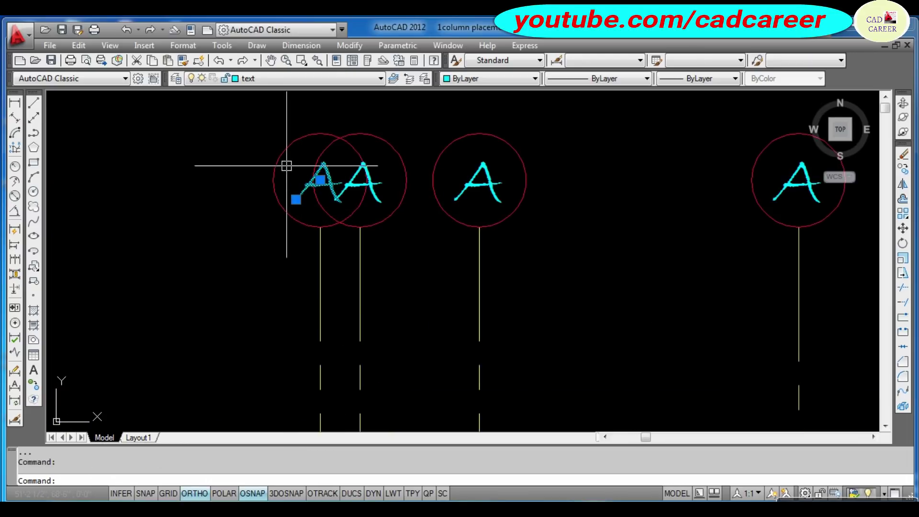
{"action": "left_click", "coordinate": [259, 199]}
{"action": "left_click", "coordinate": [334, 267]}
{"action": "scroll", "coordinate": [335, 268], "scroll_direction": "down", "scroll_amount": 1}
{"action": "type", "text": "m"}
{"action": "key", "text": "Return"}
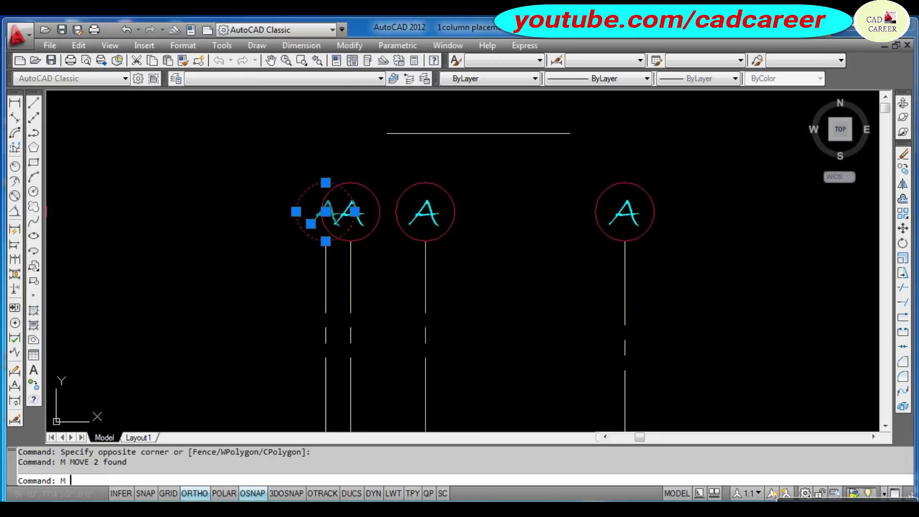
{"action": "left_click", "coordinate": [525, 139]}
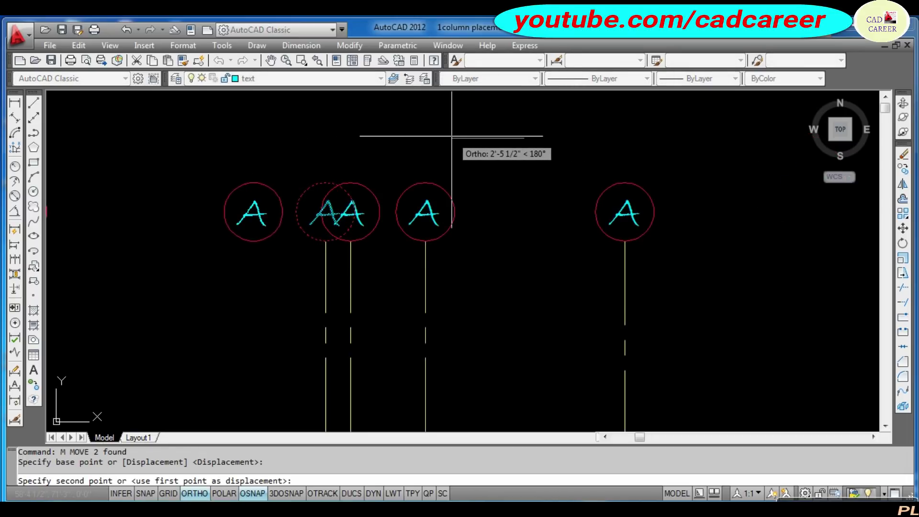
{"action": "left_click", "coordinate": [451, 136]}
Draw a leader line from the top of its grid line to the moved bubble.
{"action": "type", "text": "L"}
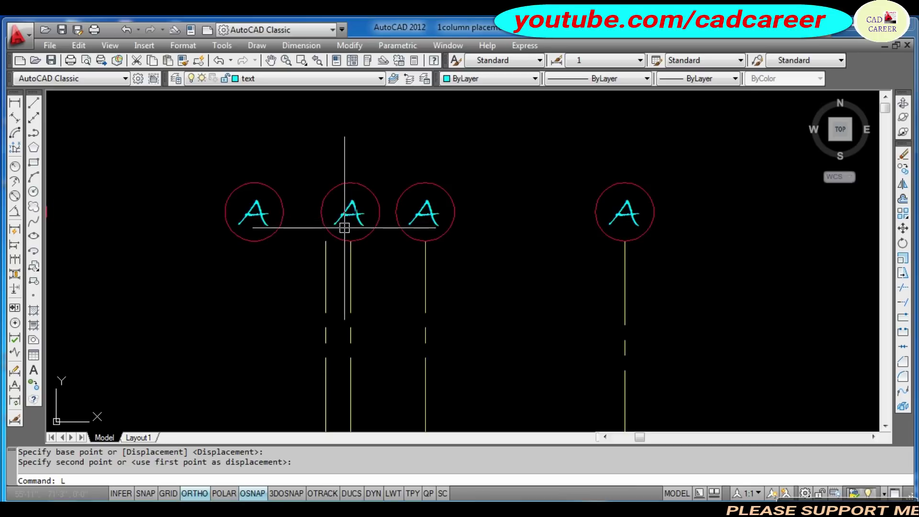
{"action": "key", "text": "Return"}
{"action": "left_click", "coordinate": [326, 241]}
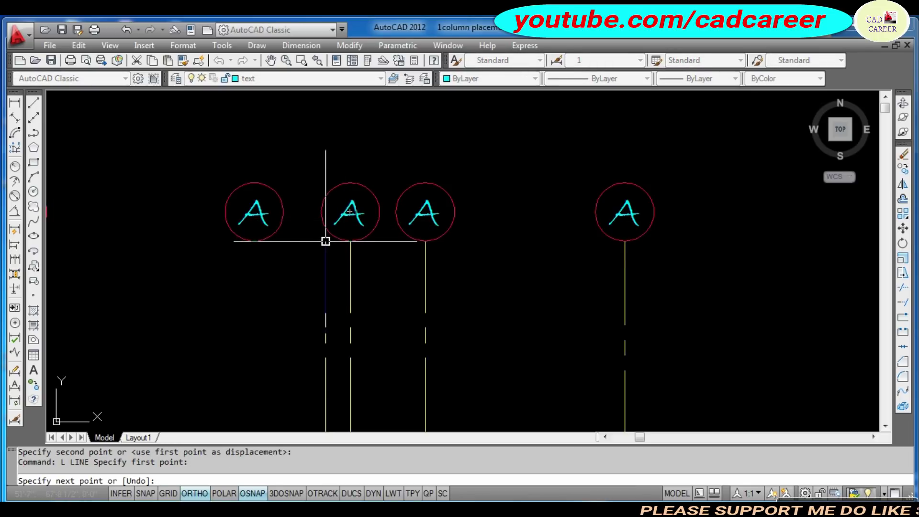
{"action": "left_click", "coordinate": [255, 241]}
{"action": "key", "text": "Escape"}
{"action": "key", "text": "Escape"}
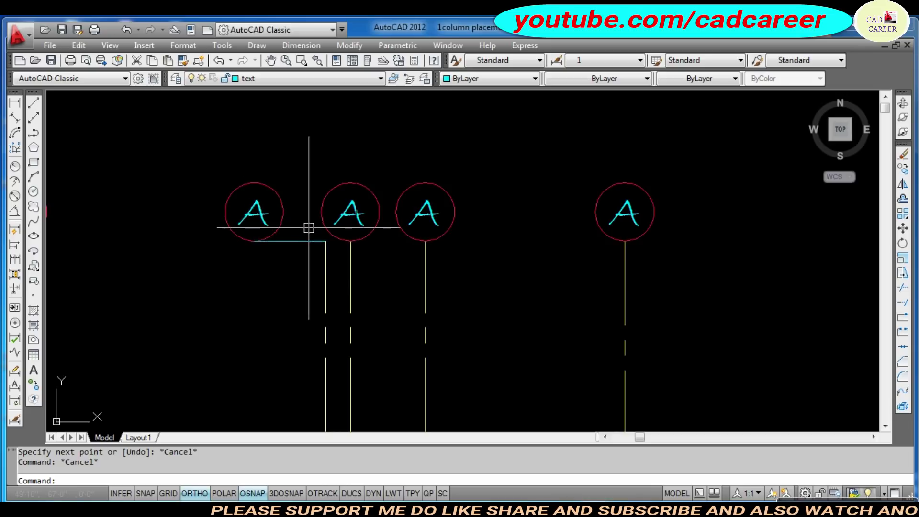
{"action": "scroll", "coordinate": [309, 228], "scroll_direction": "down", "scroll_amount": 5}
{"action": "scroll", "coordinate": [308, 229], "scroll_direction": "up", "scroll_amount": 3}
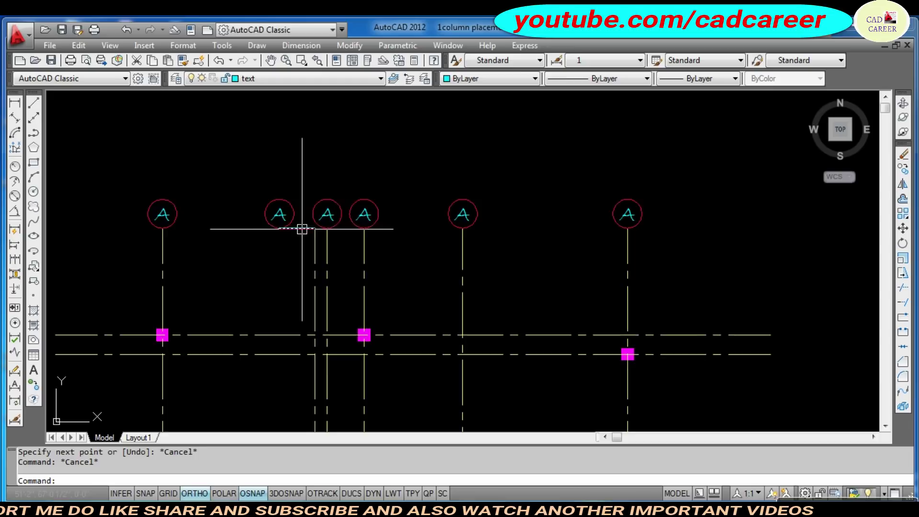
{"action": "key", "text": "Escape"}
{"action": "scroll", "coordinate": [302, 229], "scroll_direction": "up", "scroll_amount": 2}
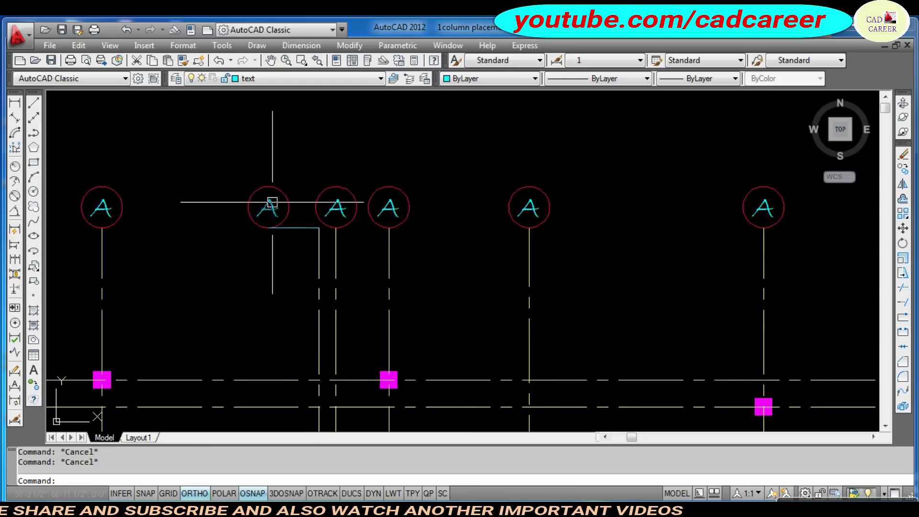
{"action": "left_click", "coordinate": [198, 60]}
{"action": "left_click", "coordinate": [317, 249]}
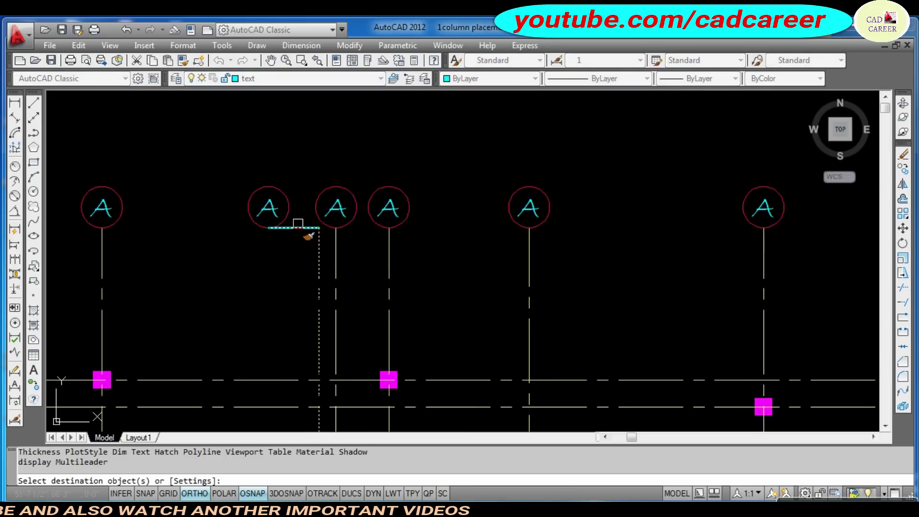
{"action": "key", "text": "Escape"}
{"action": "key", "text": "Escape"}
{"action": "scroll", "coordinate": [304, 215], "scroll_direction": "down", "scroll_amount": 3}
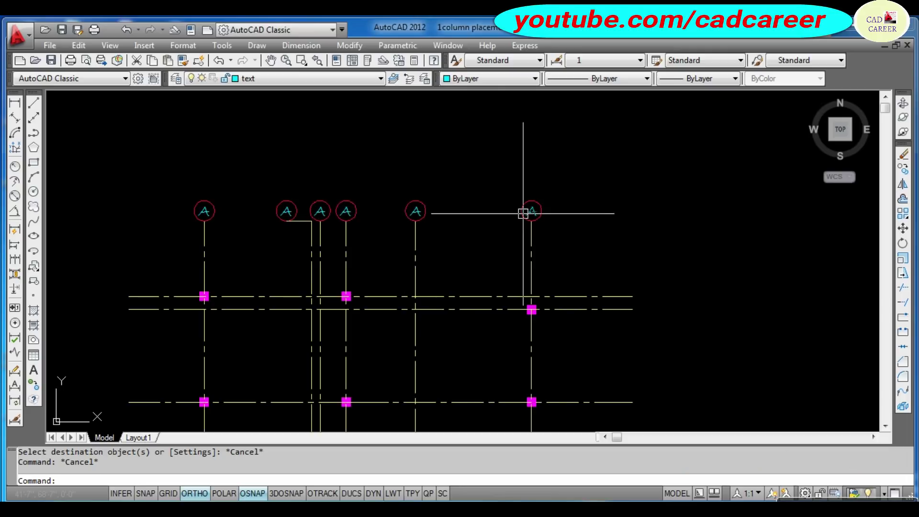
{"action": "scroll", "coordinate": [309, 208], "scroll_direction": "up", "scroll_amount": 3}
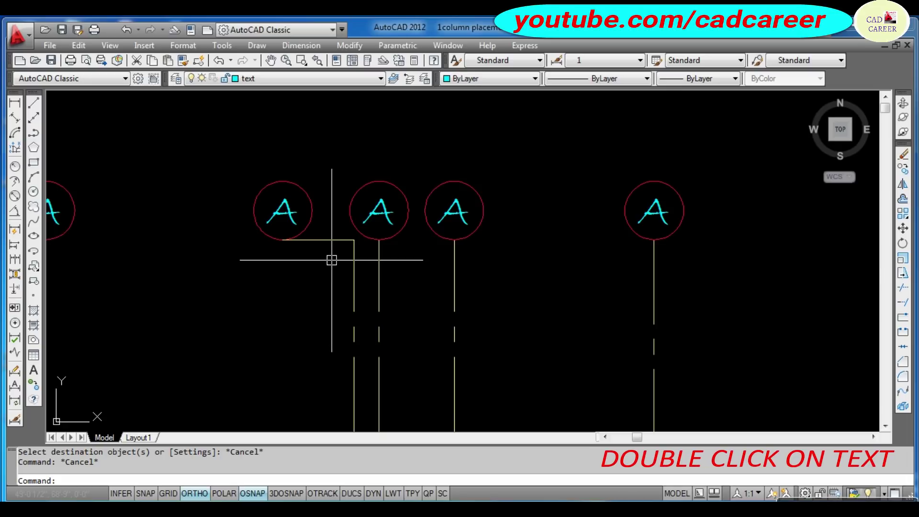
Change the second and third bubble letters to B and C.
{"action": "double_click", "coordinate": [279, 217]}
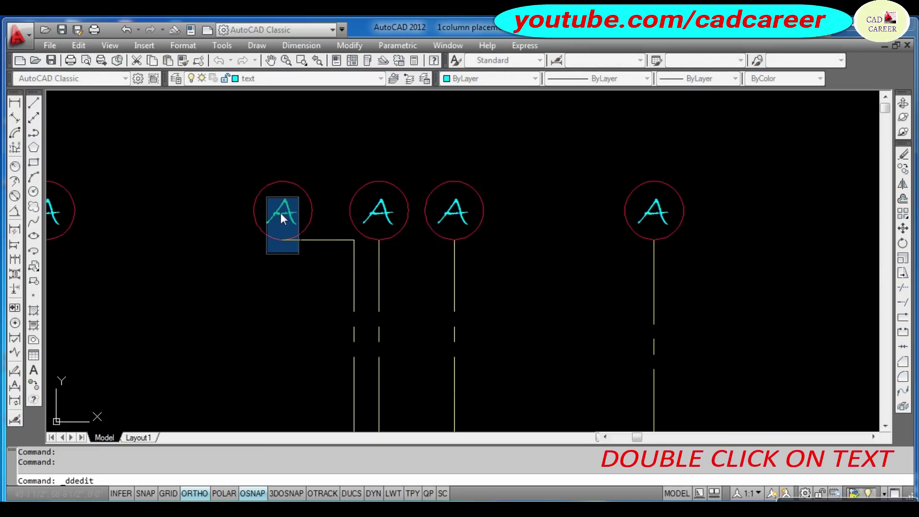
{"action": "type", "text": "B"}
{"action": "left_click", "coordinate": [256, 294]}
{"action": "left_click", "coordinate": [199, 268]}
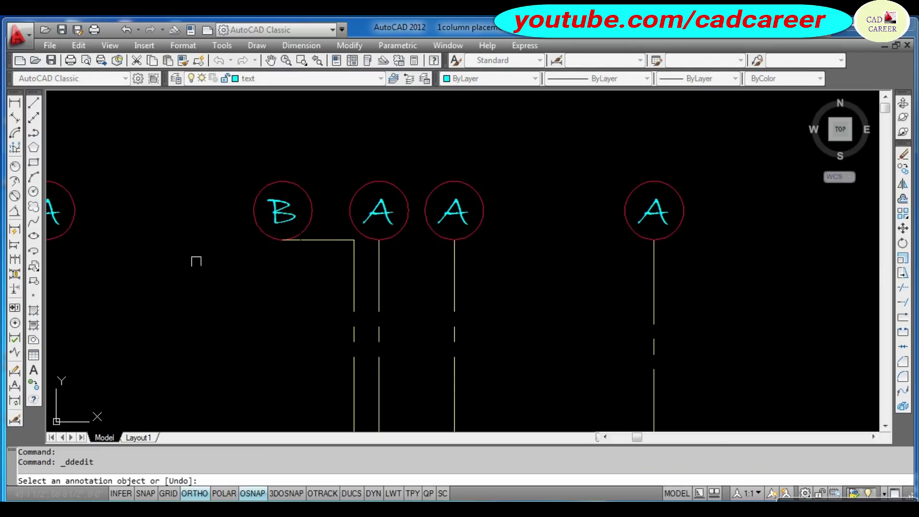
{"action": "left_click", "coordinate": [386, 213]}
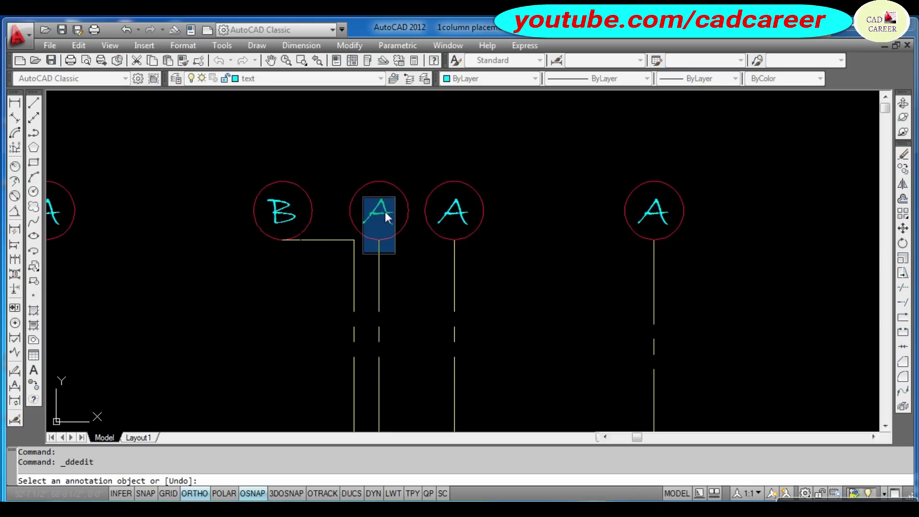
{"action": "type", "text": "C"}
{"action": "left_click", "coordinate": [403, 143]}
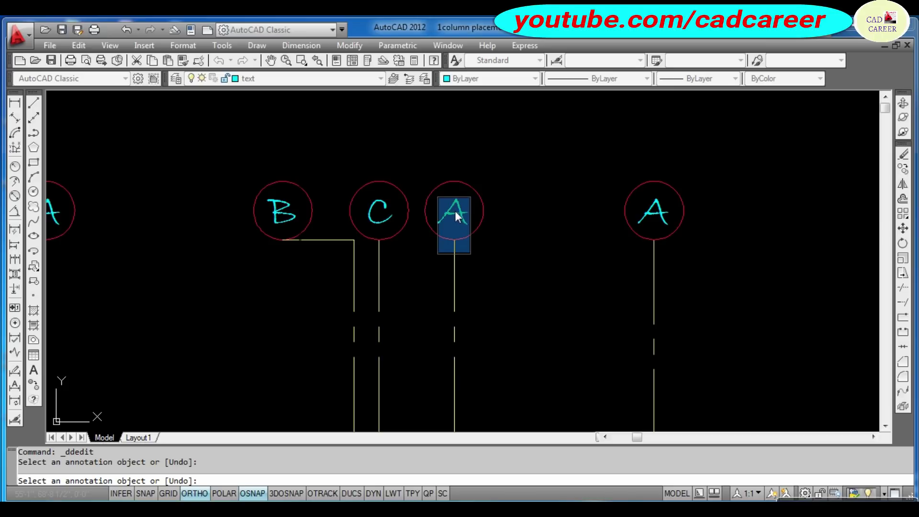
Change the remaining bubble letters to D, E and F.
{"action": "type", "text": "D"}
{"action": "left_click", "coordinate": [501, 197]}
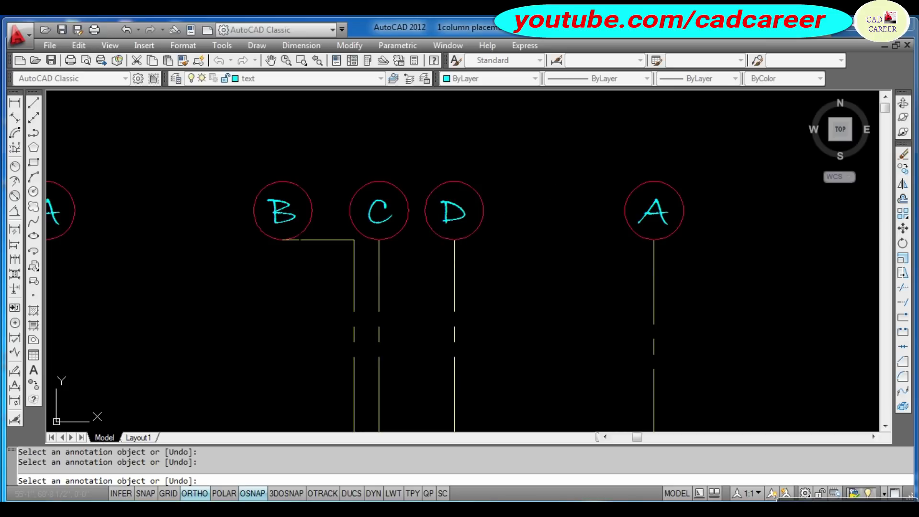
{"action": "left_click", "coordinate": [656, 211]}
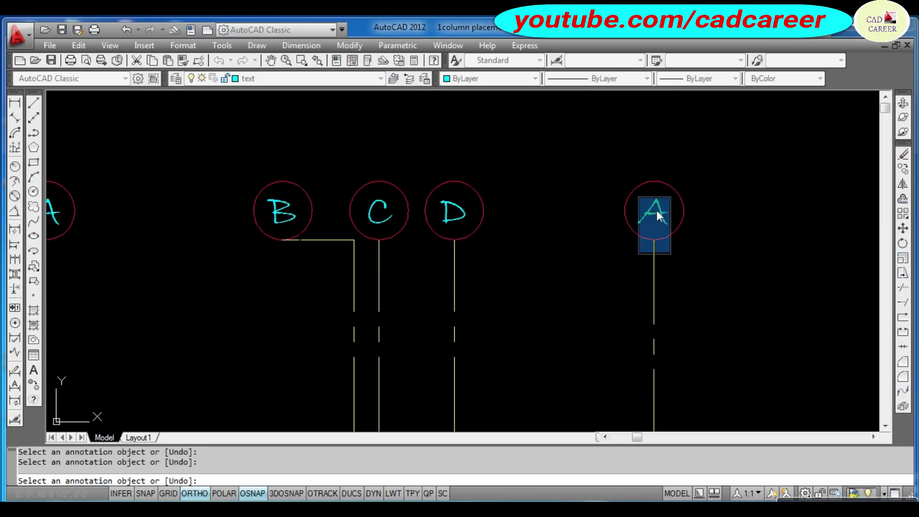
{"action": "type", "text": "E"}
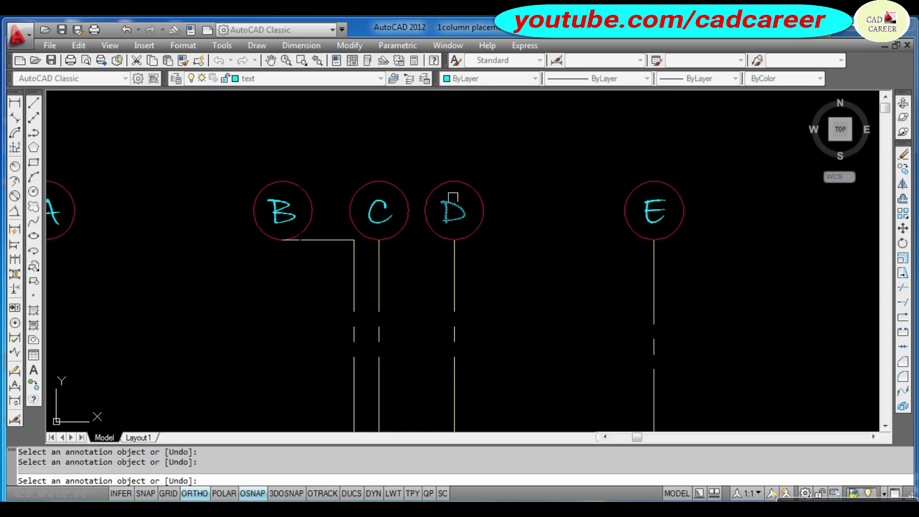
{"action": "scroll", "coordinate": [453, 197], "scroll_direction": "down", "scroll_amount": 4}
{"action": "scroll", "coordinate": [640, 223], "scroll_direction": "up", "scroll_amount": 2}
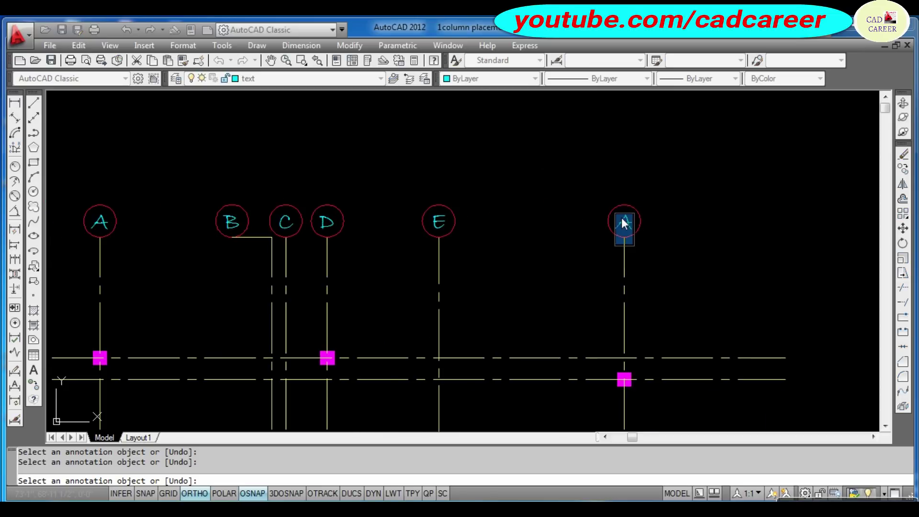
{"action": "type", "text": "F"}
{"action": "left_click", "coordinate": [567, 181]}
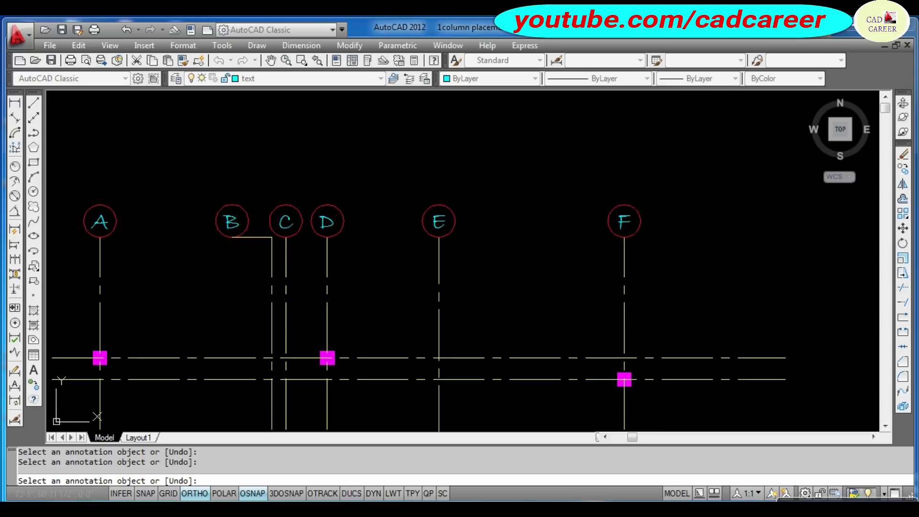
{"action": "scroll", "coordinate": [525, 201], "scroll_direction": "down", "scroll_amount": 4}
{"action": "key", "text": "Escape"}
{"action": "scroll", "coordinate": [507, 187], "scroll_direction": "up", "scroll_amount": 3}
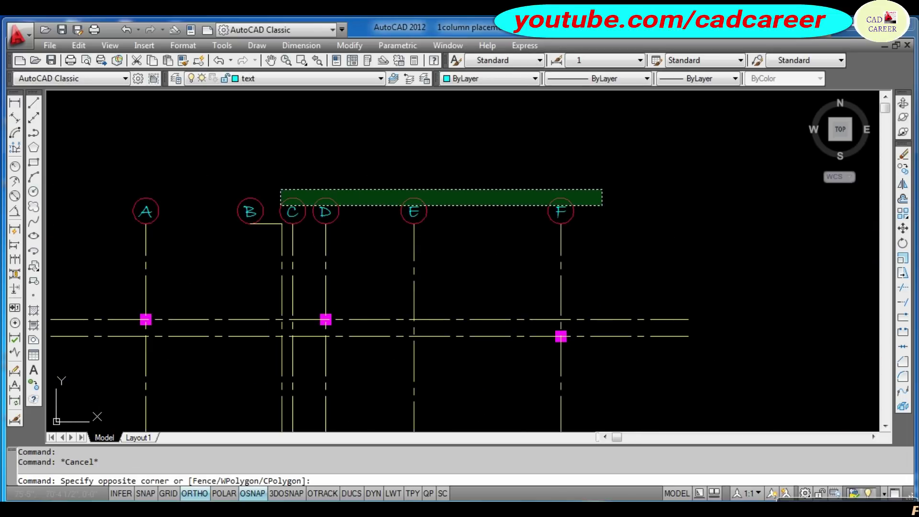
Copy the lettered A–F bubbles from bubble F down to the bottom ends of the grid lines.
{"action": "left_click", "coordinate": [109, 217]}
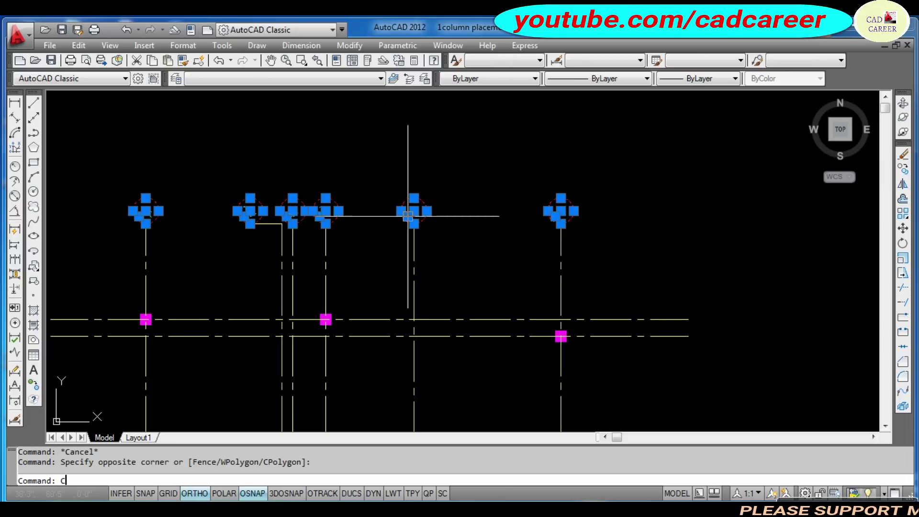
{"action": "type", "text": "co"}
{"action": "key", "text": "Return"}
{"action": "scroll", "coordinate": [549, 201], "scroll_direction": "up", "scroll_amount": 2}
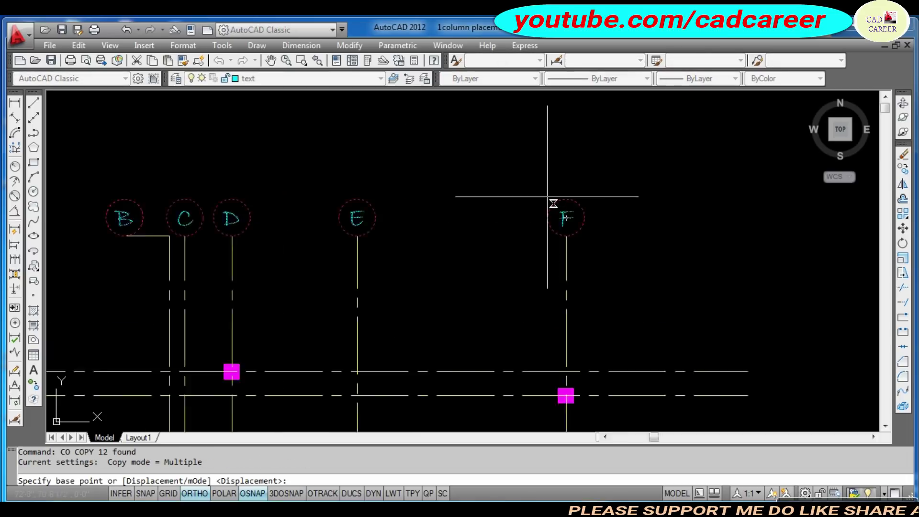
{"action": "scroll", "coordinate": [580, 199], "scroll_direction": "up", "scroll_amount": 3}
{"action": "left_click", "coordinate": [581, 201]}
{"action": "scroll", "coordinate": [580, 191], "scroll_direction": "down", "scroll_amount": 3}
{"action": "scroll", "coordinate": [593, 268], "scroll_direction": "down", "scroll_amount": 2}
{"action": "scroll", "coordinate": [575, 283], "scroll_direction": "up", "scroll_amount": 3}
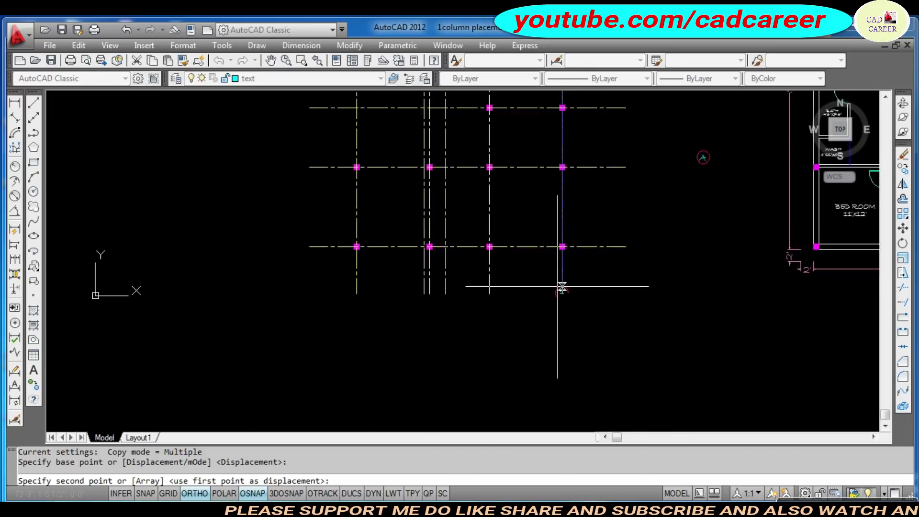
{"action": "scroll", "coordinate": [558, 292], "scroll_direction": "up", "scroll_amount": 1}
{"action": "left_click", "coordinate": [563, 298]}
{"action": "key", "text": "Escape"}
{"action": "key", "text": "Escape"}
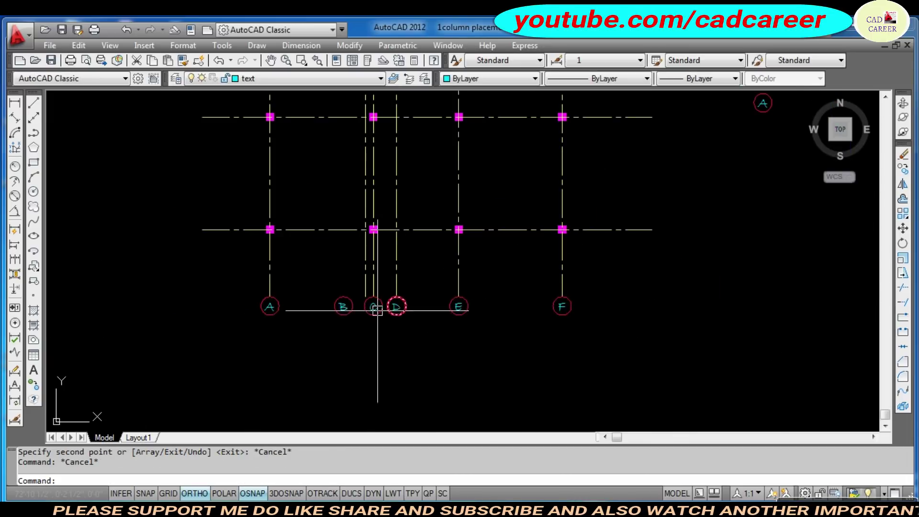
Draw a leader line from the foot of grid line C across to bubble B.
{"action": "scroll", "coordinate": [375, 308], "scroll_direction": "up", "scroll_amount": 3}
{"action": "scroll", "coordinate": [335, 293], "scroll_direction": "up", "scroll_amount": 1}
{"action": "type", "text": "l"}
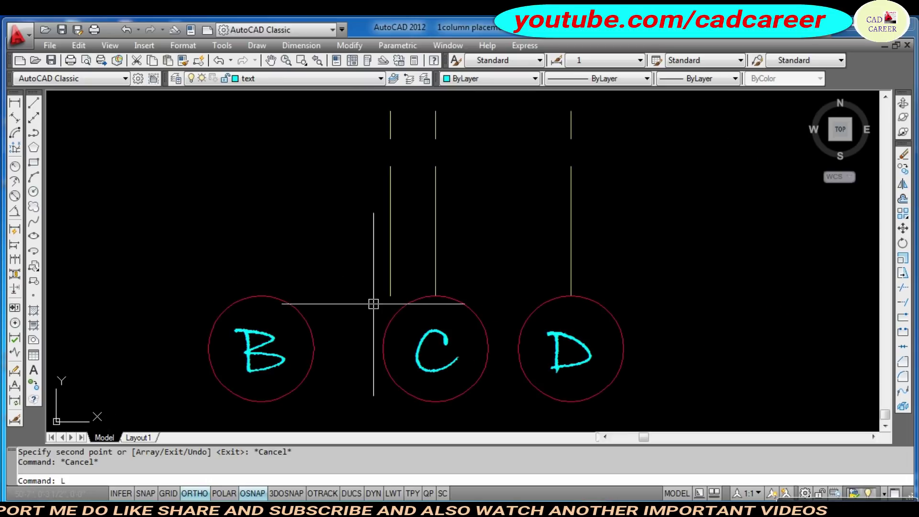
{"action": "key", "text": "Return"}
{"action": "left_click", "coordinate": [391, 296]}
{"action": "left_click", "coordinate": [248, 297]}
{"action": "key", "text": "Escape"}
{"action": "key", "text": "Escape"}
{"action": "scroll", "coordinate": [268, 312], "scroll_direction": "down", "scroll_amount": 2}
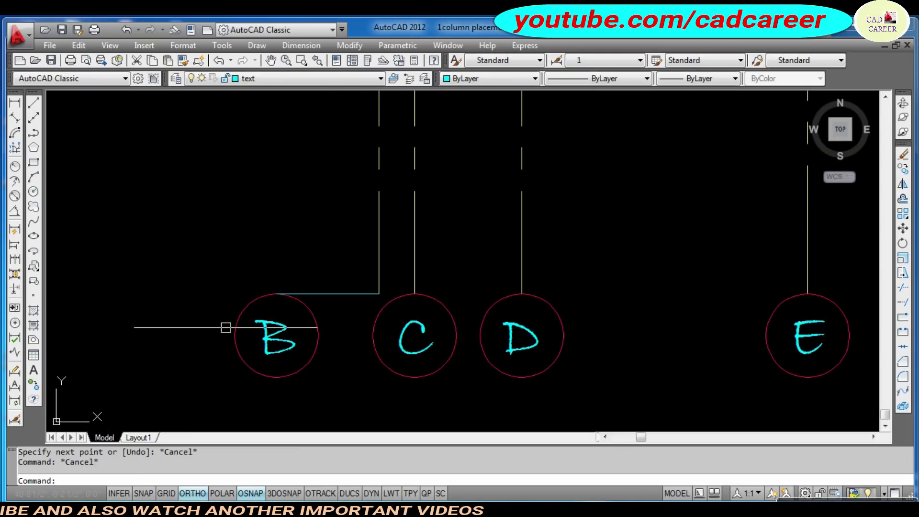
{"action": "scroll", "coordinate": [293, 350], "scroll_direction": "down", "scroll_amount": 2}
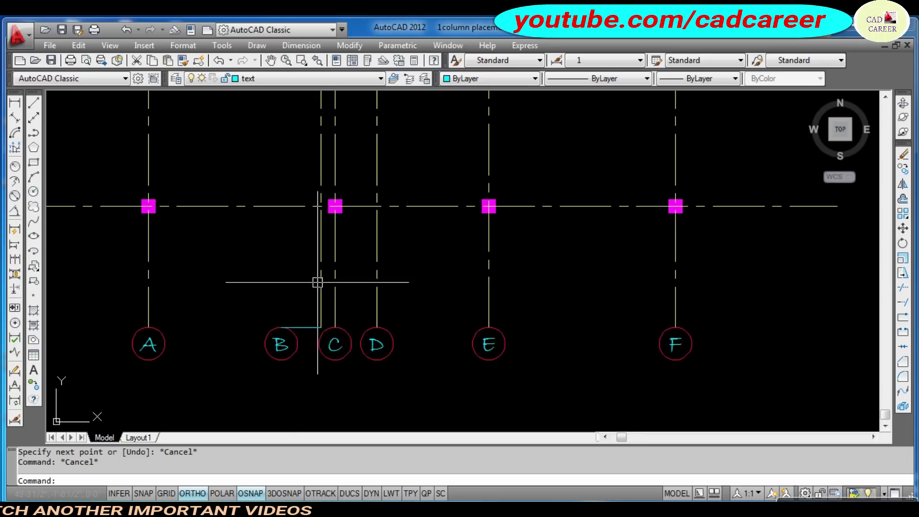
{"action": "scroll", "coordinate": [306, 306], "scroll_direction": "up", "scroll_amount": 2}
{"action": "scroll", "coordinate": [336, 324], "scroll_direction": "up", "scroll_amount": 2}
Run MATCHPROP with a grid line as the property source, then cancel it.
{"action": "key", "text": "Escape"}
{"action": "type", "text": "MA"}
{"action": "key", "text": "Return"}
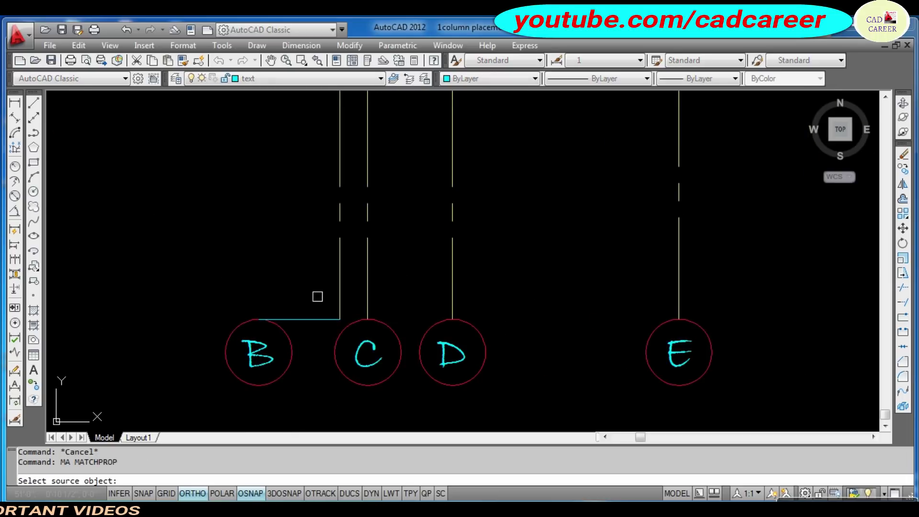
{"action": "left_click", "coordinate": [338, 293]}
{"action": "key", "text": "Escape"}
{"action": "scroll", "coordinate": [304, 318], "scroll_direction": "down", "scroll_amount": 2}
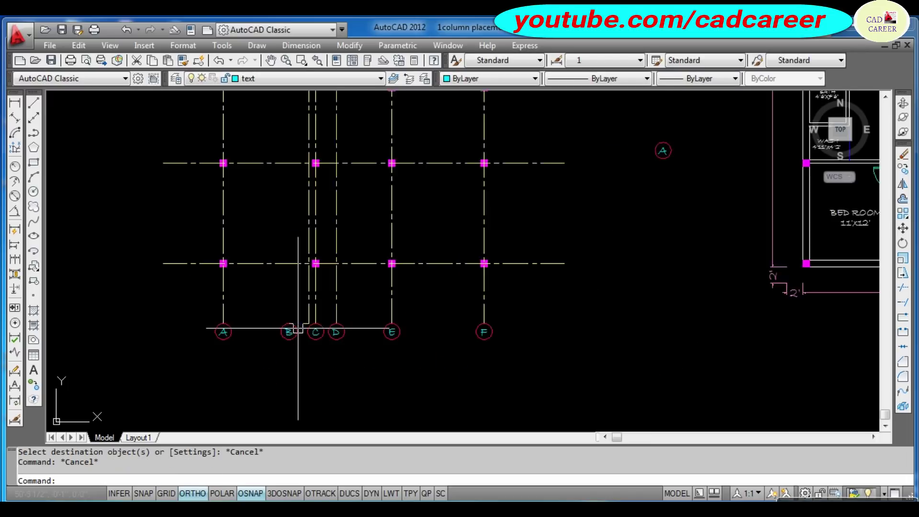
{"action": "scroll", "coordinate": [362, 161], "scroll_direction": "down", "scroll_amount": 2}
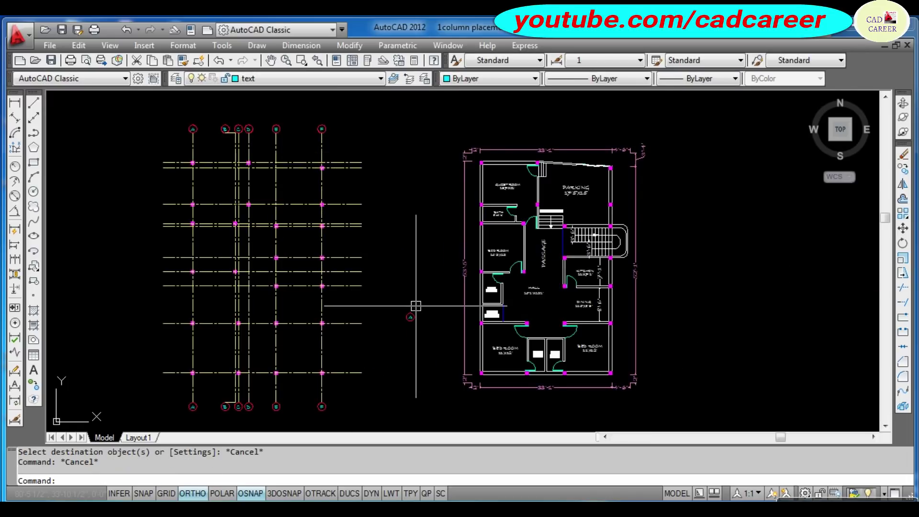
Copy bubble A onto two horizontal grid line right-hand endpoints.
{"action": "scroll", "coordinate": [403, 327], "scroll_direction": "up", "scroll_amount": 5}
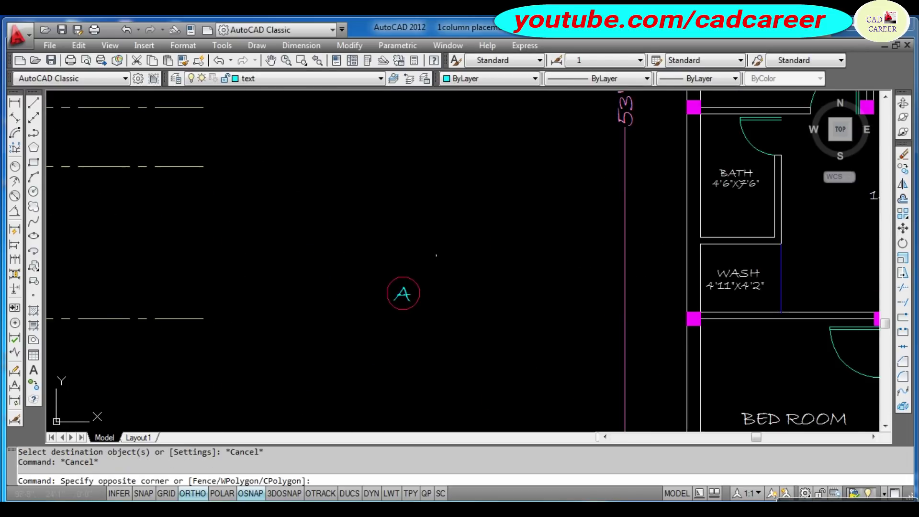
{"action": "left_click", "coordinate": [366, 328]}
{"action": "type", "text": "CO"}
{"action": "key", "text": "Return"}
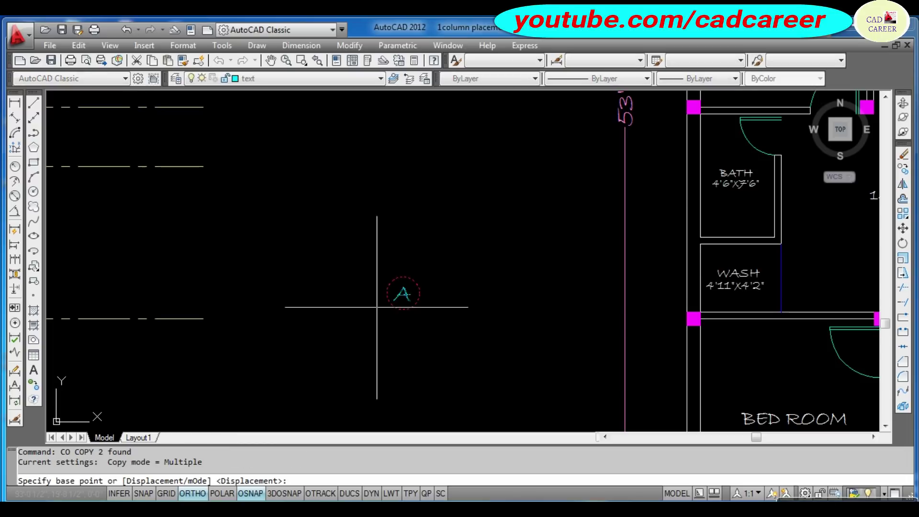
{"action": "scroll", "coordinate": [381, 299], "scroll_direction": "up", "scroll_amount": 3}
{"action": "left_click", "coordinate": [386, 286]}
{"action": "scroll", "coordinate": [388, 307], "scroll_direction": "down", "scroll_amount": 3}
{"action": "scroll", "coordinate": [339, 259], "scroll_direction": "down", "scroll_amount": 2}
{"action": "scroll", "coordinate": [341, 188], "scroll_direction": "up", "scroll_amount": 3}
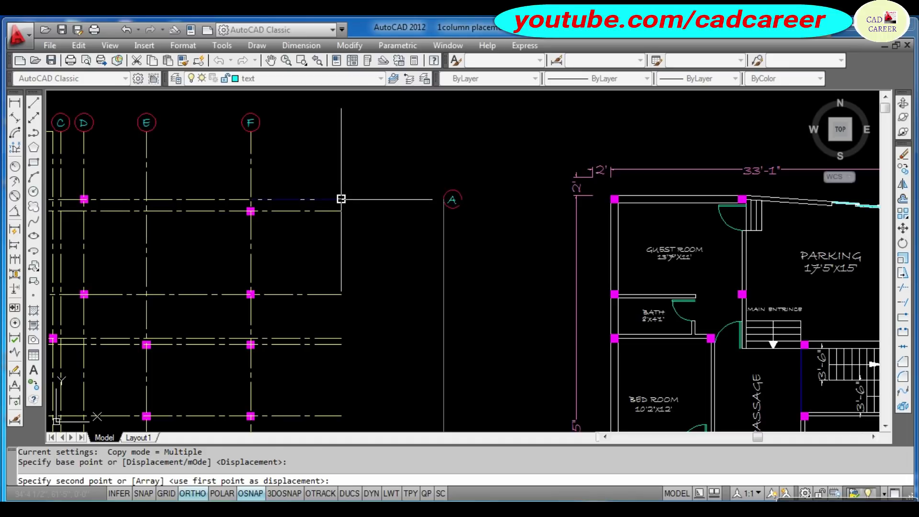
{"action": "left_click", "coordinate": [341, 199]}
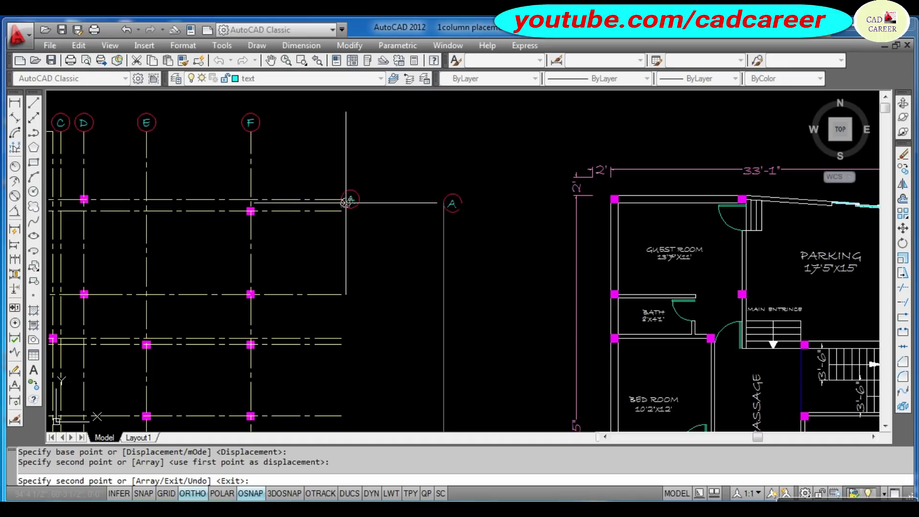
{"action": "left_click", "coordinate": [341, 294]}
{"action": "scroll", "coordinate": [340, 338], "scroll_direction": "up", "scroll_amount": 5}
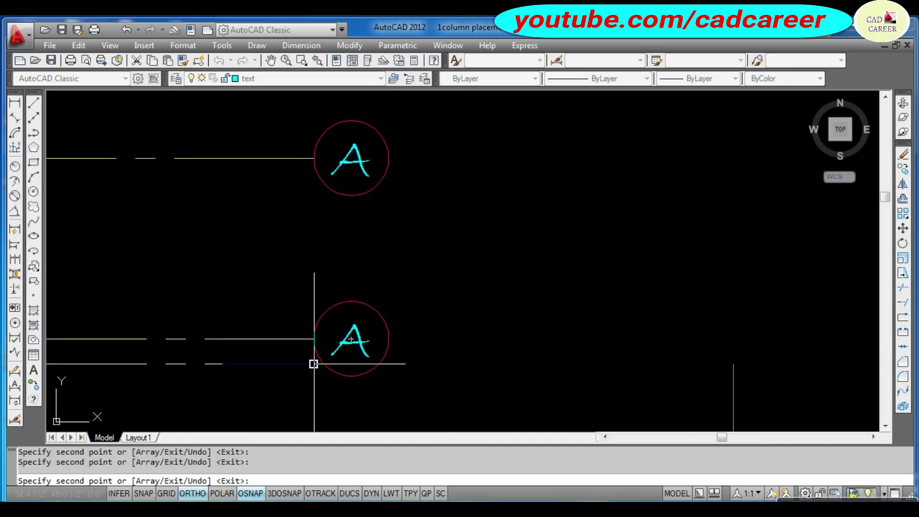
{"action": "scroll", "coordinate": [351, 339], "scroll_direction": "down", "scroll_amount": 5}
{"action": "scroll", "coordinate": [290, 239], "scroll_direction": "up", "scroll_amount": 3}
{"action": "scroll", "coordinate": [294, 236], "scroll_direction": "down", "scroll_amount": 3}
{"action": "scroll", "coordinate": [294, 235], "scroll_direction": "up", "scroll_amount": 3}
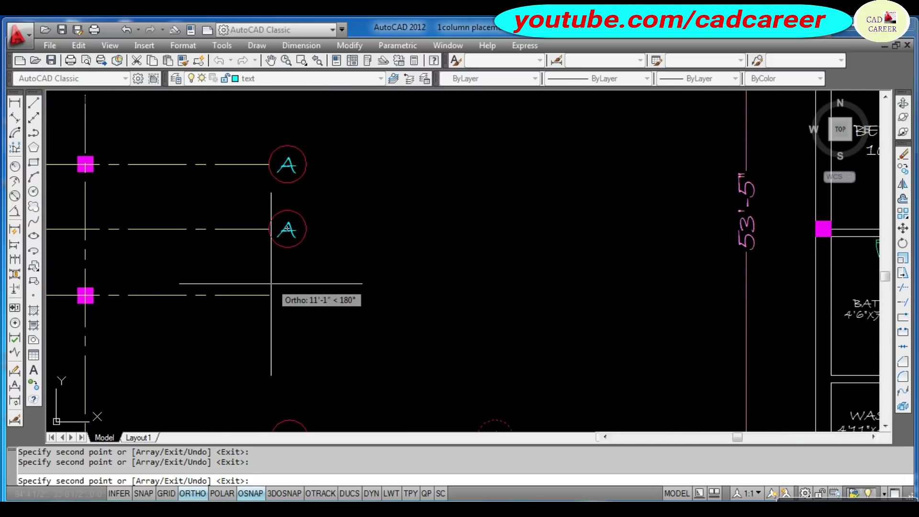
{"action": "scroll", "coordinate": [269, 295], "scroll_direction": "down", "scroll_amount": 5}
{"action": "scroll", "coordinate": [308, 220], "scroll_direction": "up", "scroll_amount": 3}
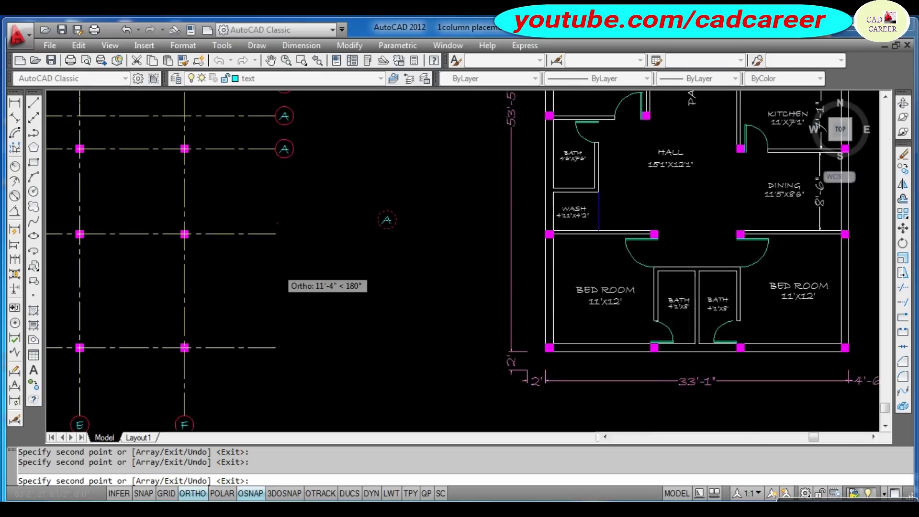
{"action": "scroll", "coordinate": [273, 217], "scroll_direction": "up", "scroll_amount": 2}
{"action": "key", "text": "Escape"}
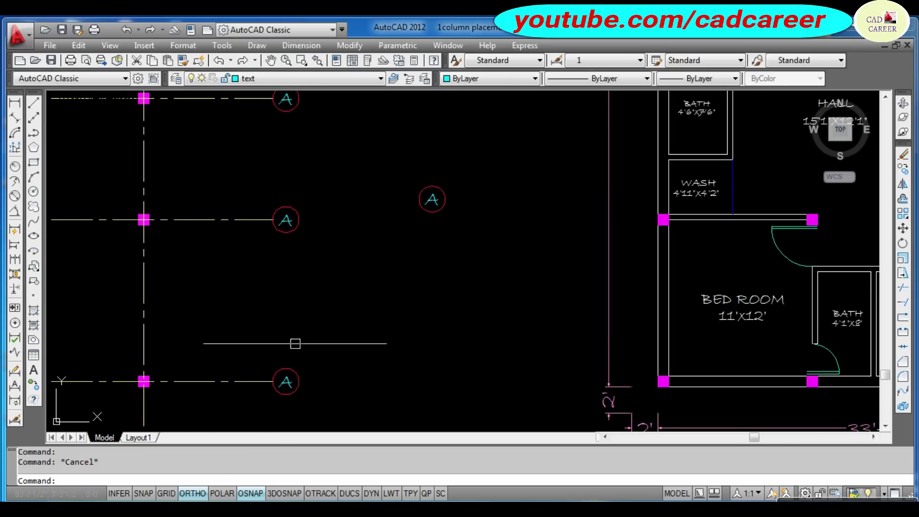
{"action": "scroll", "coordinate": [293, 335], "scroll_direction": "down", "scroll_amount": 5}
{"action": "scroll", "coordinate": [301, 200], "scroll_direction": "up", "scroll_amount": 5}
Move the first overlapping A bubble further down, clear of the others.
{"action": "scroll", "coordinate": [287, 211], "scroll_direction": "up", "scroll_amount": 3}
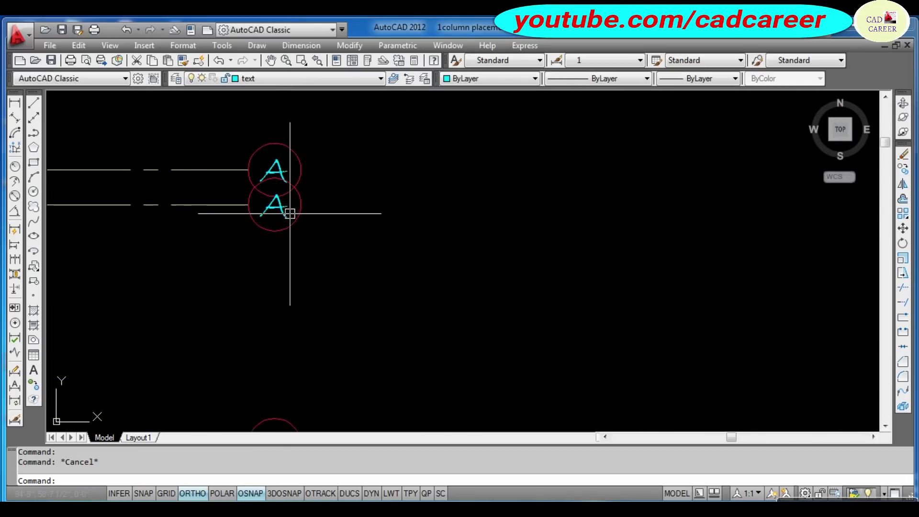
{"action": "scroll", "coordinate": [282, 202], "scroll_direction": "down", "scroll_amount": 5}
{"action": "scroll", "coordinate": [252, 282], "scroll_direction": "up", "scroll_amount": 3}
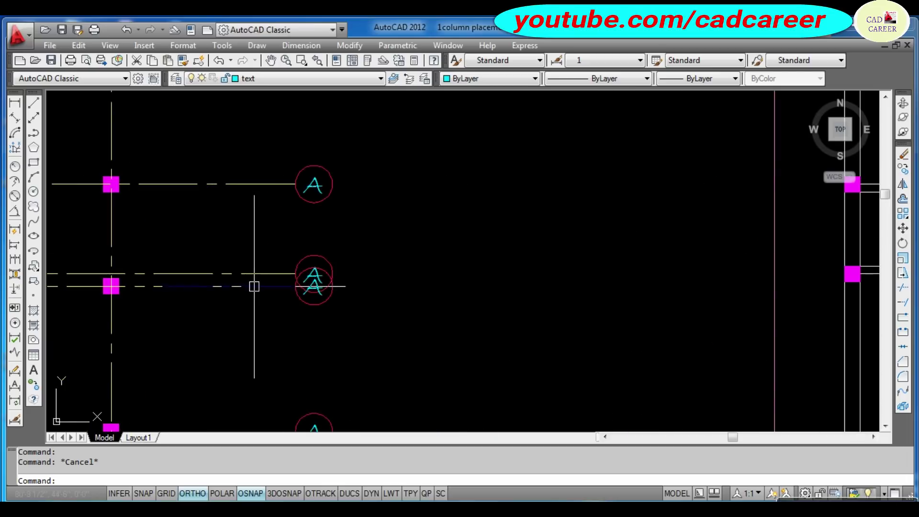
{"action": "scroll", "coordinate": [252, 285], "scroll_direction": "down", "scroll_amount": 2}
{"action": "scroll", "coordinate": [255, 207], "scroll_direction": "up", "scroll_amount": 4}
{"action": "scroll", "coordinate": [324, 180], "scroll_direction": "up", "scroll_amount": 3}
{"action": "left_click", "coordinate": [386, 144]}
{"action": "left_click", "coordinate": [302, 216]}
{"action": "type", "text": "m"}
{"action": "key", "text": "Return"}
{"action": "left_click", "coordinate": [507, 171]}
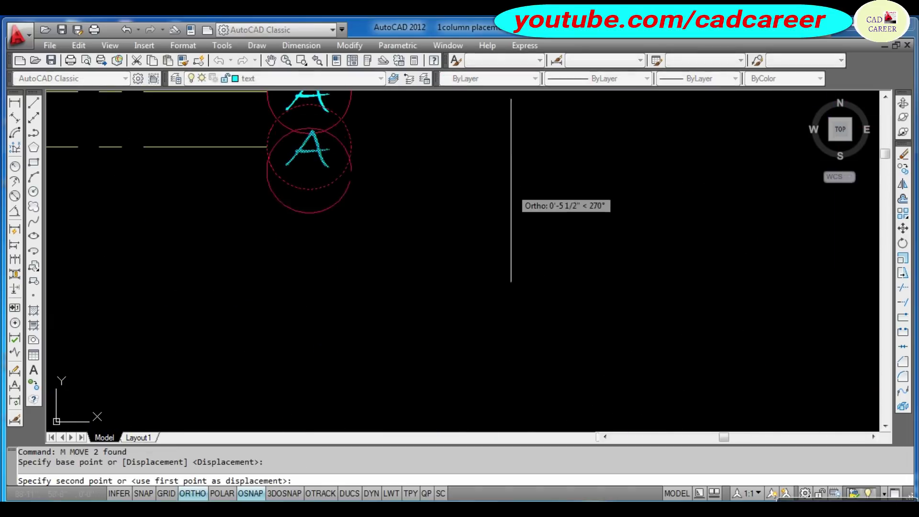
{"action": "left_click", "coordinate": [509, 255]}
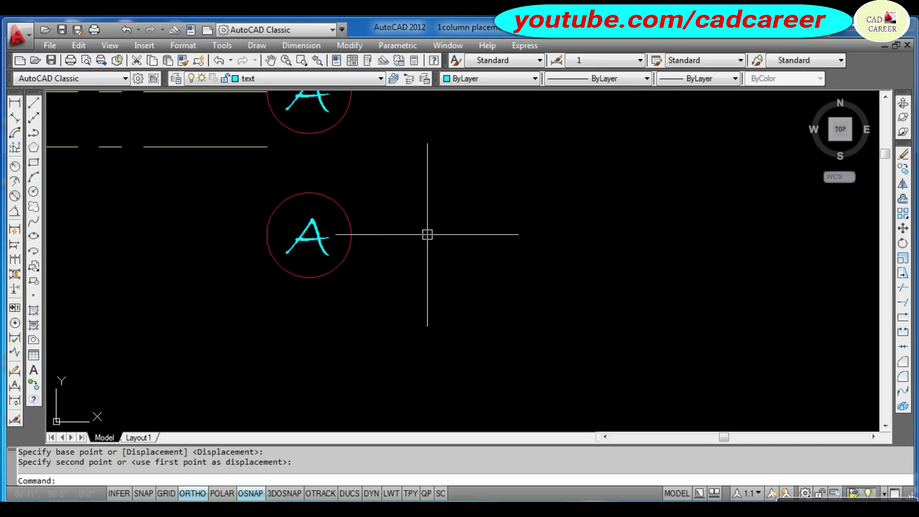
Draw a vertical connector from that grid line's end down to the moved bubble.
{"action": "type", "text": "l"}
{"action": "key", "text": "Return"}
{"action": "left_click", "coordinate": [266, 147]}
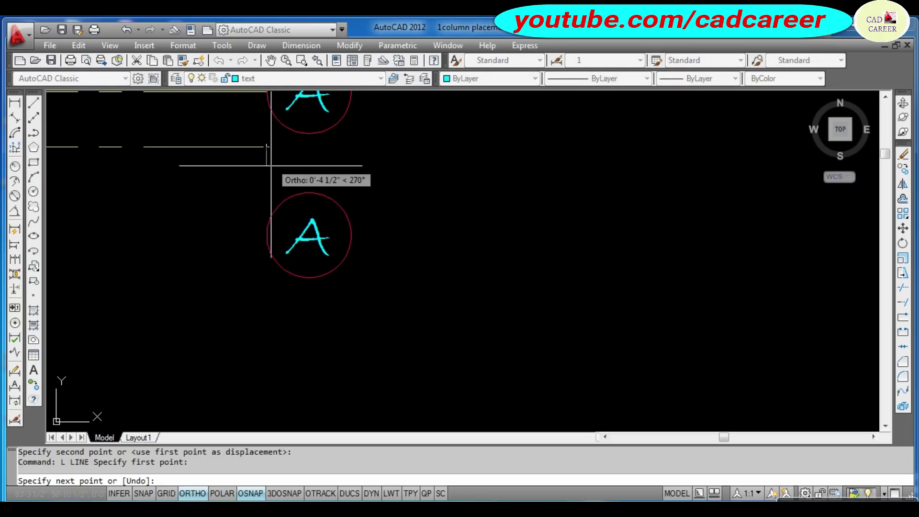
{"action": "left_click", "coordinate": [266, 235]}
{"action": "key", "text": "Escape"}
{"action": "scroll", "coordinate": [263, 158], "scroll_direction": "down", "scroll_amount": 3}
{"action": "scroll", "coordinate": [260, 263], "scroll_direction": "down", "scroll_amount": 2}
{"action": "scroll", "coordinate": [252, 233], "scroll_direction": "up", "scroll_amount": 5}
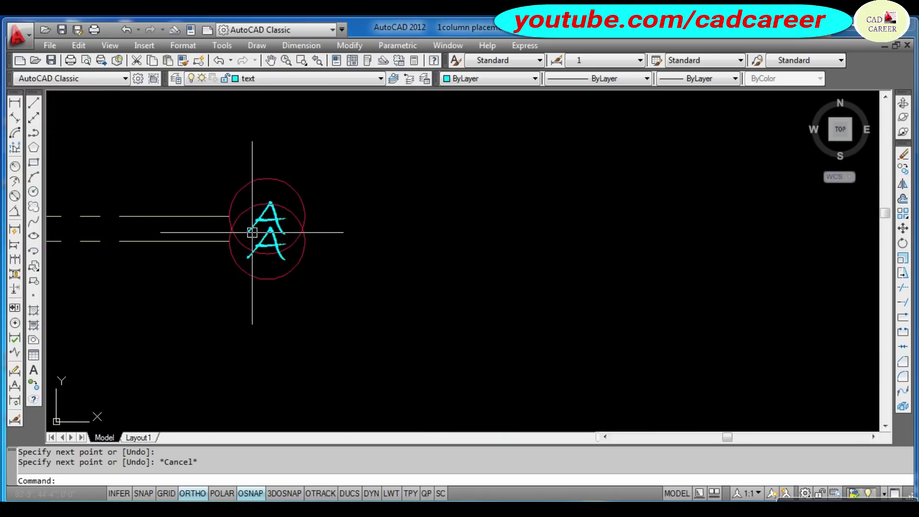
{"action": "scroll", "coordinate": [253, 233], "scroll_direction": "up", "scroll_amount": 3}
Move the second overlapping A bubble down below the upper one.
{"action": "left_click", "coordinate": [301, 328]}
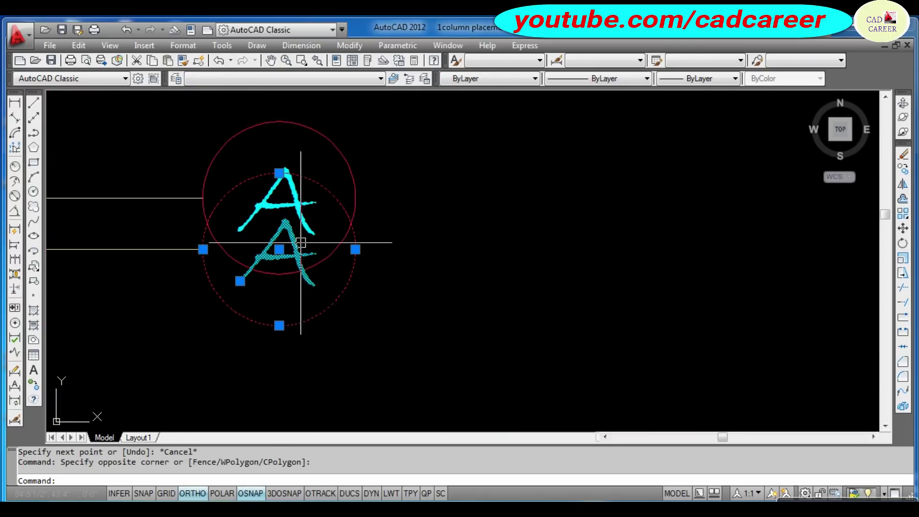
{"action": "scroll", "coordinate": [301, 242], "scroll_direction": "down", "scroll_amount": 2}
{"action": "type", "text": "m"}
{"action": "key", "text": "Return"}
{"action": "left_click", "coordinate": [469, 207]}
{"action": "left_click", "coordinate": [467, 312]}
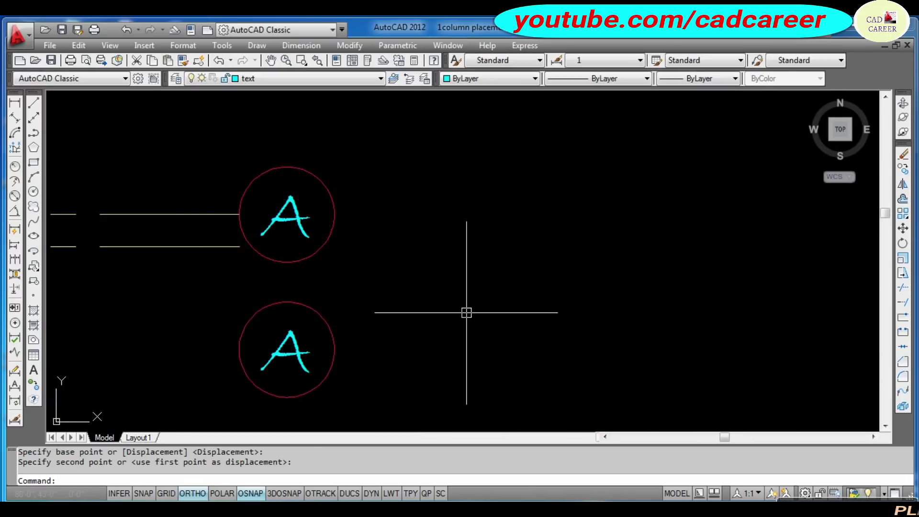
Draw a connector from the lower grid line's end down to the second moved bubble.
{"action": "type", "text": "l"}
{"action": "key", "text": "Return"}
{"action": "left_click", "coordinate": [240, 246]}
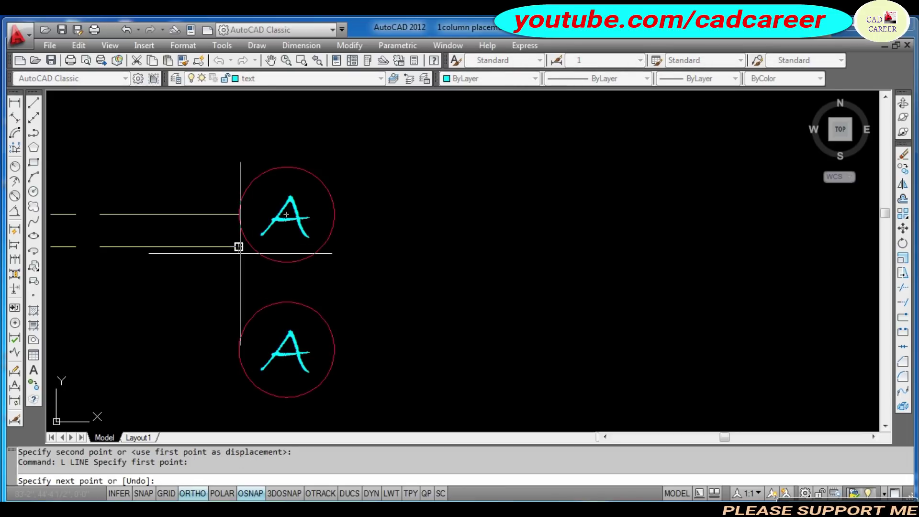
{"action": "left_click", "coordinate": [239, 350]}
{"action": "key", "text": "Escape"}
{"action": "key", "text": "Escape"}
Give the connector the dashed grid line's properties with MATCHPROP.
{"action": "type", "text": "ma"}
{"action": "key", "text": "Return"}
{"action": "left_click", "coordinate": [211, 247]}
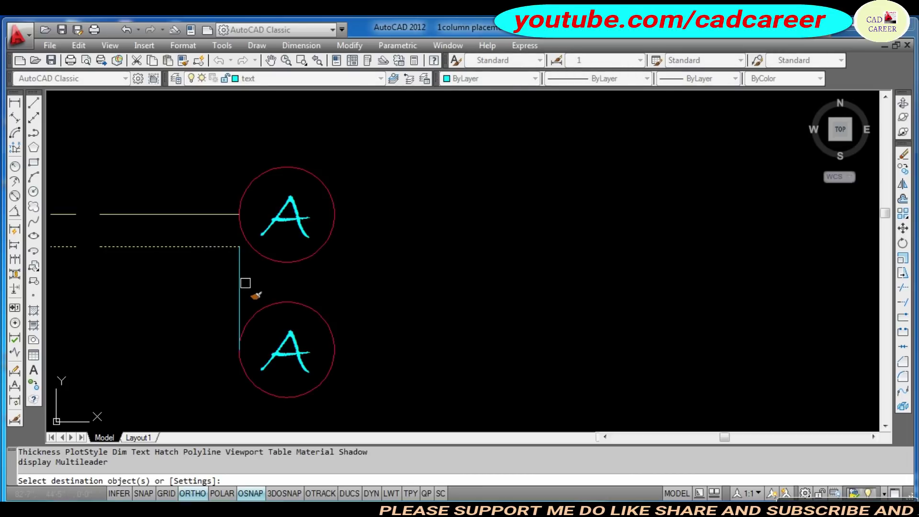
{"action": "left_click", "coordinate": [239, 291]}
{"action": "scroll", "coordinate": [268, 335], "scroll_direction": "down", "scroll_amount": 3}
{"action": "scroll", "coordinate": [265, 209], "scroll_direction": "down", "scroll_amount": 3}
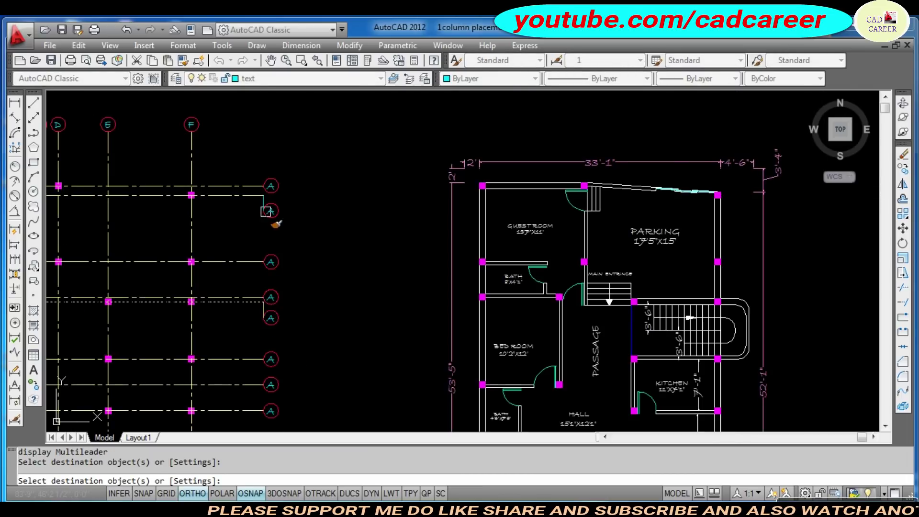
{"action": "scroll", "coordinate": [261, 211], "scroll_direction": "up", "scroll_amount": 4}
{"action": "key", "text": "Escape"}
{"action": "key", "text": "Escape"}
{"action": "scroll", "coordinate": [257, 197], "scroll_direction": "down", "scroll_amount": 2}
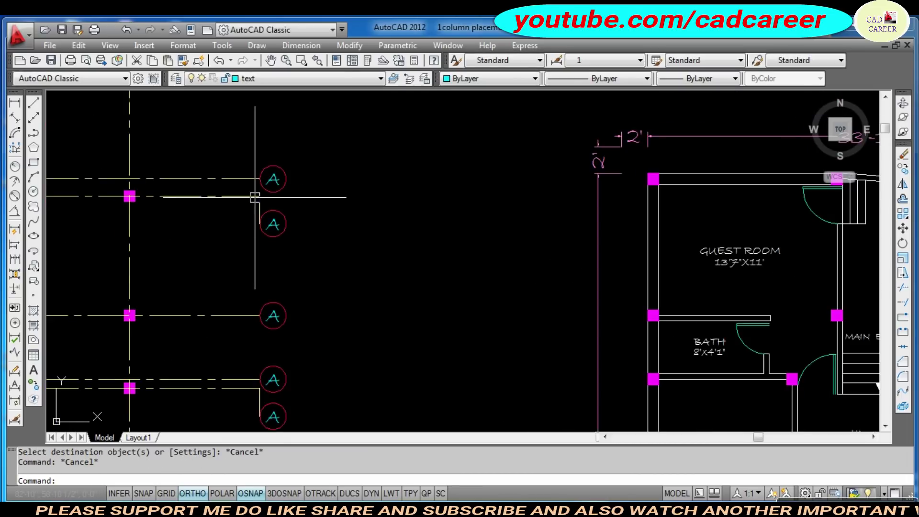
{"action": "scroll", "coordinate": [266, 158], "scroll_direction": "up", "scroll_amount": 3}
{"action": "scroll", "coordinate": [264, 163], "scroll_direction": "up", "scroll_amount": 3}
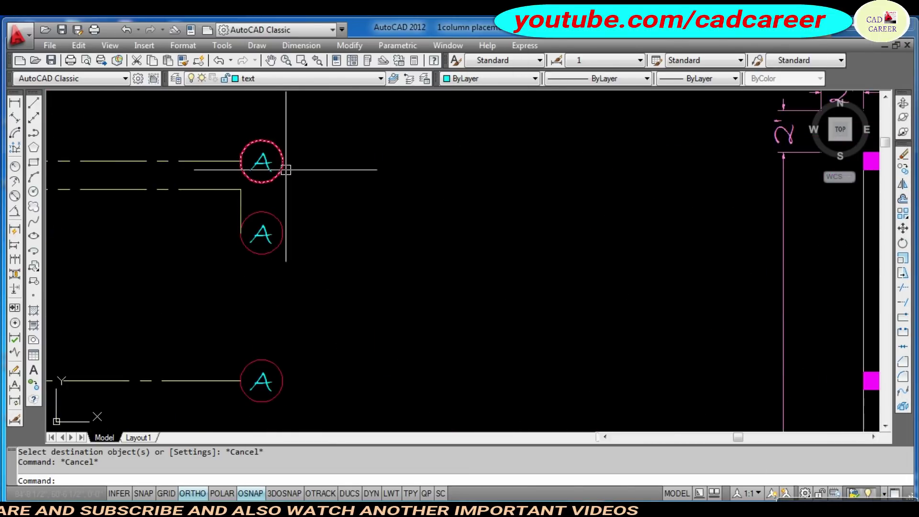
Relabel the top right-end bubbles as 1, 2, 3 and 4.
{"action": "double_click", "coordinate": [267, 162]}
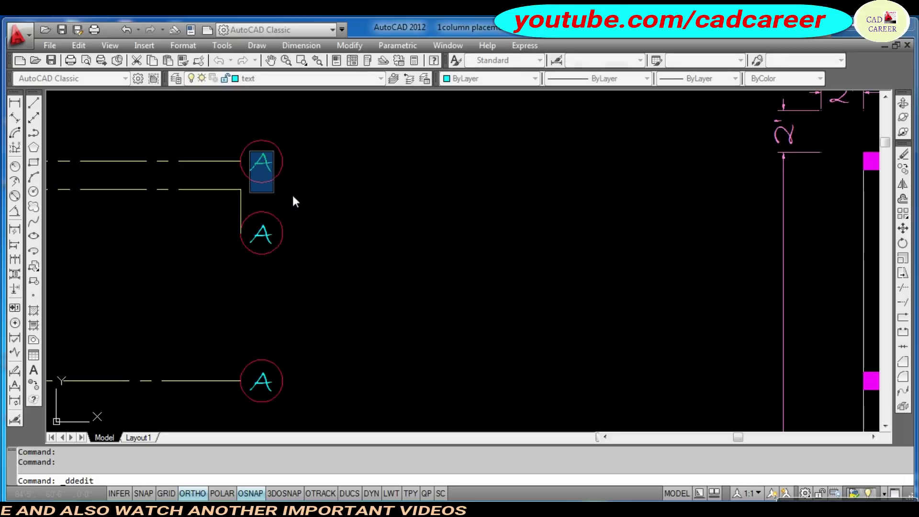
{"action": "type", "text": "1"}
{"action": "key", "text": "Return"}
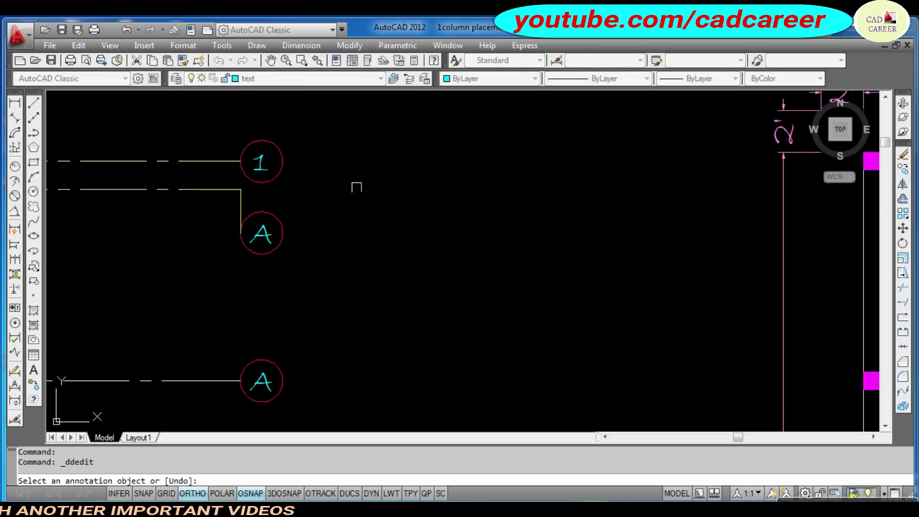
{"action": "left_click", "coordinate": [262, 237]}
{"action": "type", "text": "2"}
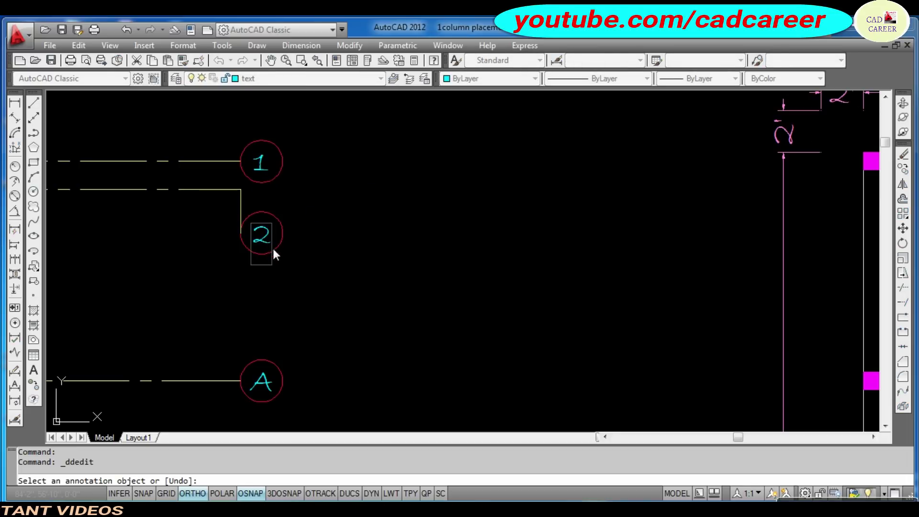
{"action": "key", "text": "Return"}
{"action": "left_click", "coordinate": [258, 382]}
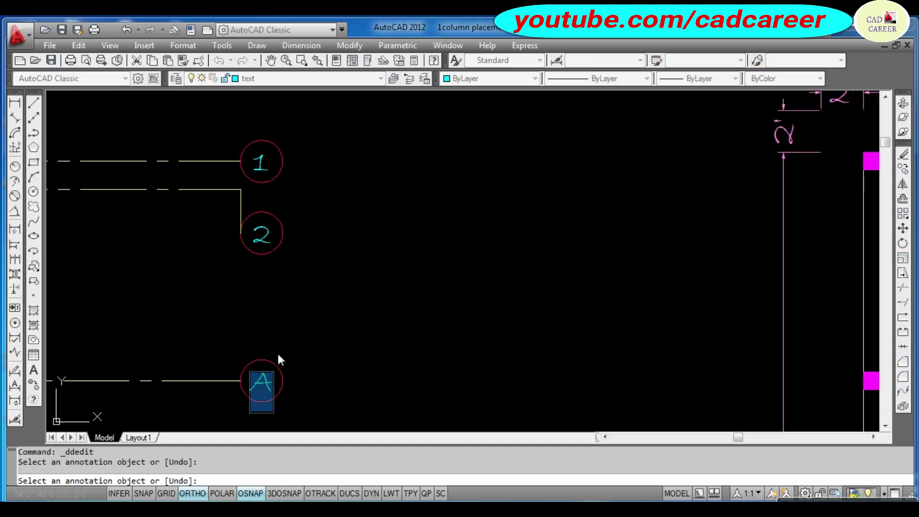
{"action": "type", "text": "3"}
{"action": "key", "text": "Return"}
{"action": "scroll", "coordinate": [261, 305], "scroll_direction": "down", "scroll_amount": 3}
{"action": "scroll", "coordinate": [234, 303], "scroll_direction": "up", "scroll_amount": 2}
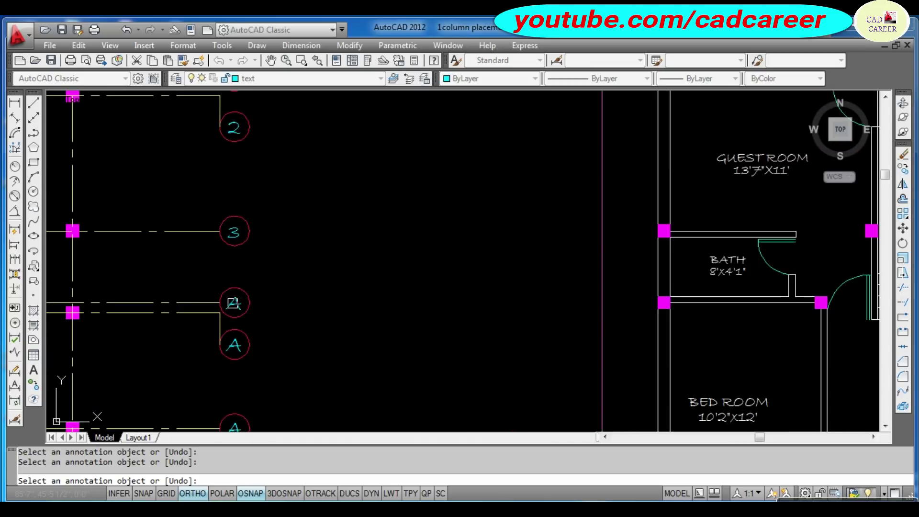
{"action": "type", "text": "4"}
{"action": "key", "text": "Return"}
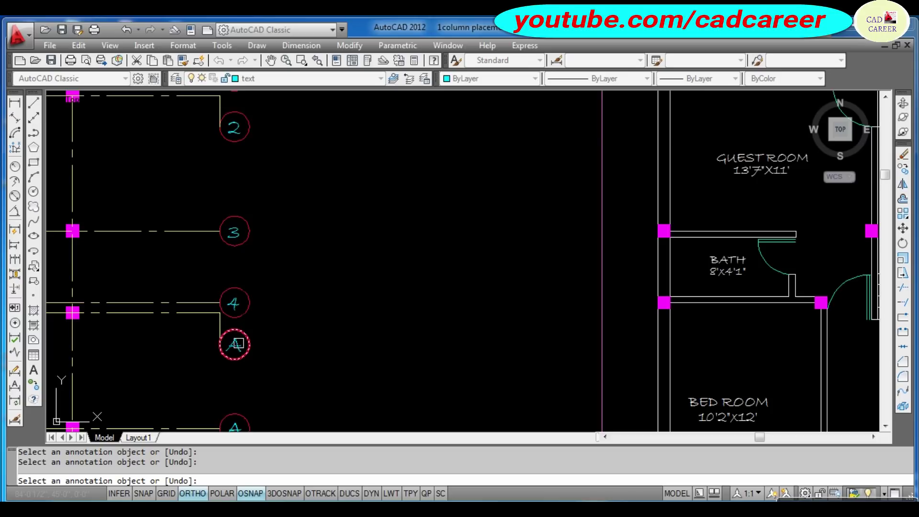
{"action": "type", "text": "5"}
{"action": "scroll", "coordinate": [263, 314], "scroll_direction": "down", "scroll_amount": 3}
{"action": "scroll", "coordinate": [265, 302], "scroll_direction": "up", "scroll_amount": 3}
{"action": "scroll", "coordinate": [265, 306], "scroll_direction": "down", "scroll_amount": 3}
{"action": "scroll", "coordinate": [223, 293], "scroll_direction": "up", "scroll_amount": 4}
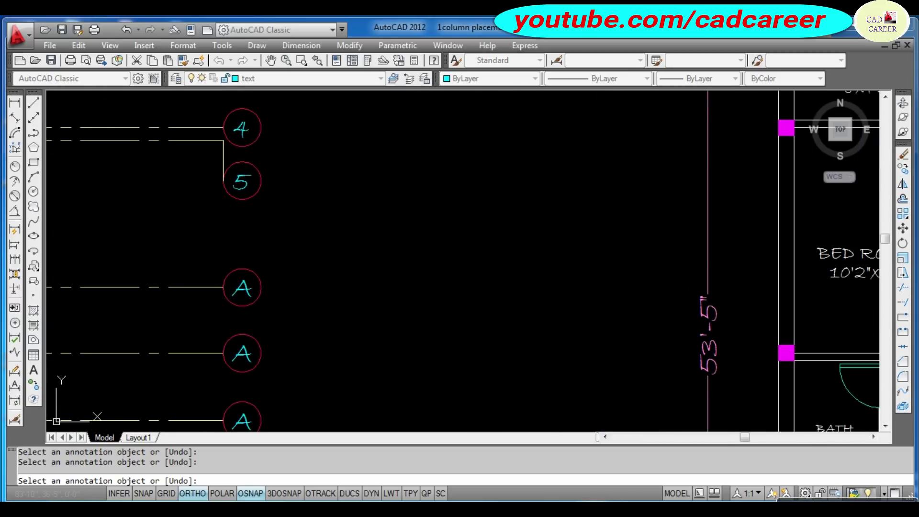
Relabel the remaining A bubbles as 6, 7, 8, 9 and 10.
{"action": "left_click", "coordinate": [234, 290]}
{"action": "type", "text": "6"}
{"action": "type", "text": "7"}
{"action": "scroll", "coordinate": [305, 298], "scroll_direction": "down", "scroll_amount": 3}
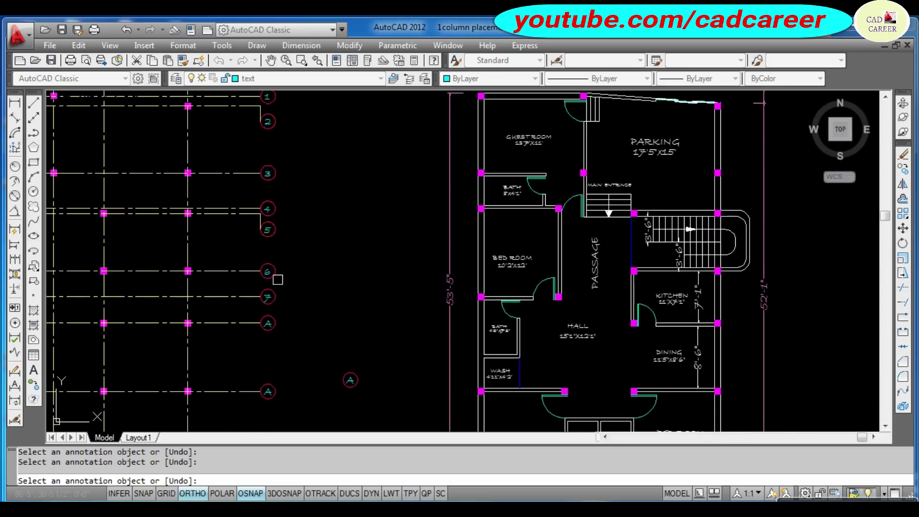
{"action": "scroll", "coordinate": [269, 326], "scroll_direction": "up", "scroll_amount": 4}
{"action": "type", "text": "8"}
{"action": "left_click", "coordinate": [349, 251]}
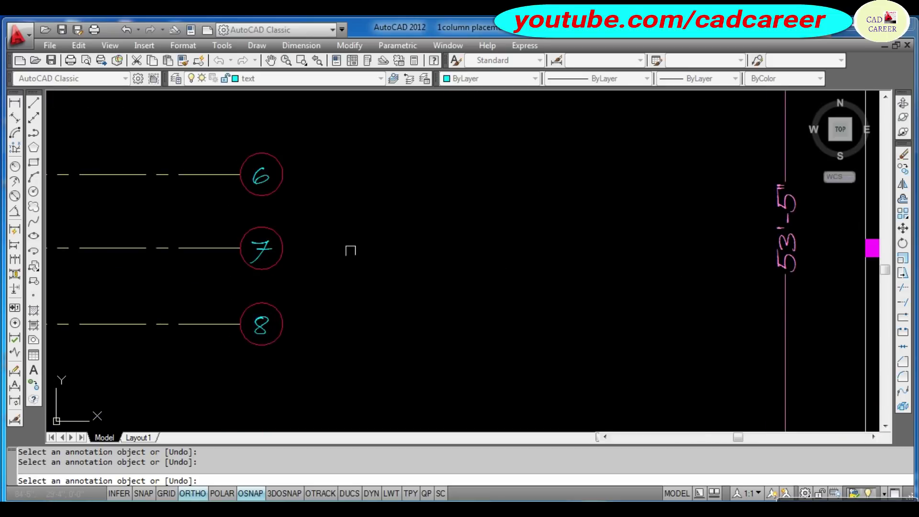
{"action": "scroll", "coordinate": [309, 251], "scroll_direction": "down", "scroll_amount": 3}
{"action": "scroll", "coordinate": [268, 300], "scroll_direction": "up", "scroll_amount": 2}
{"action": "scroll", "coordinate": [273, 201], "scroll_direction": "down", "scroll_amount": 1}
{"action": "scroll", "coordinate": [273, 144], "scroll_direction": "down", "scroll_amount": 1}
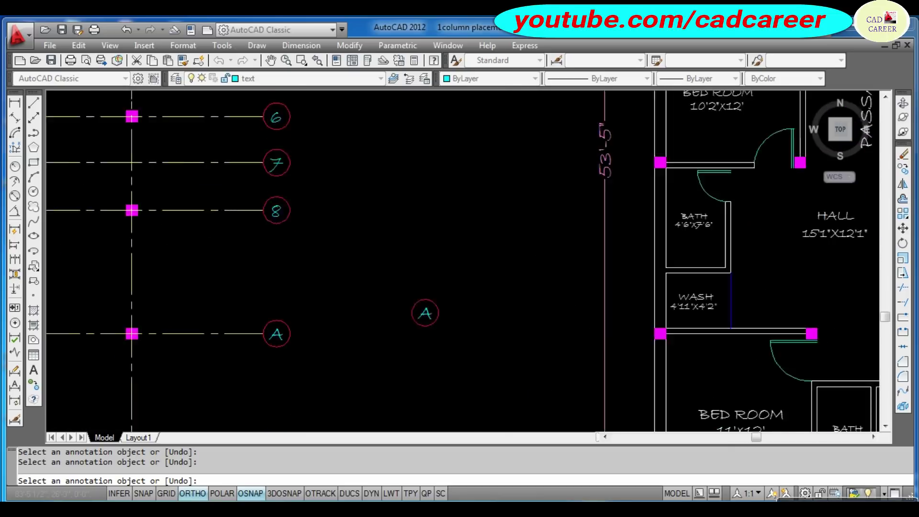
{"action": "scroll", "coordinate": [276, 335], "scroll_direction": "up", "scroll_amount": 2}
{"action": "left_click", "coordinate": [285, 335]}
{"action": "type", "text": "9"}
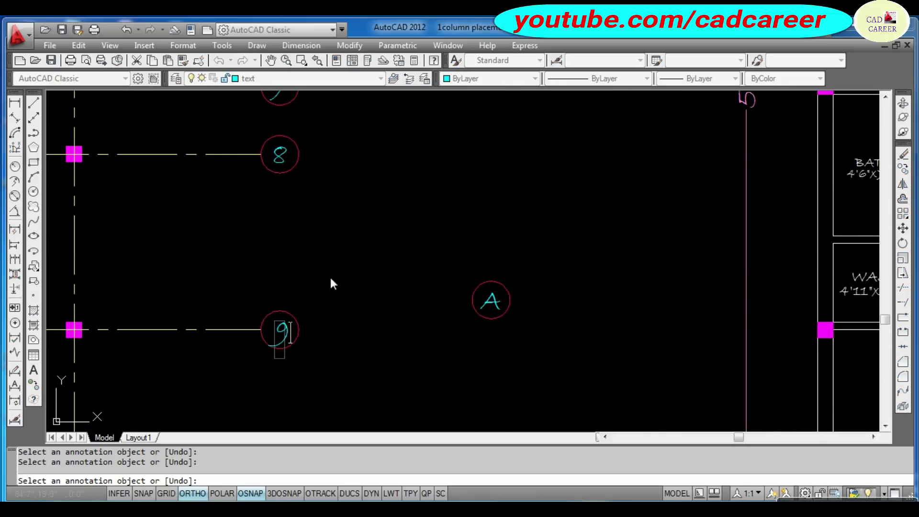
{"action": "scroll", "coordinate": [277, 236], "scroll_direction": "down", "scroll_amount": 3}
{"action": "scroll", "coordinate": [275, 314], "scroll_direction": "up", "scroll_amount": 3}
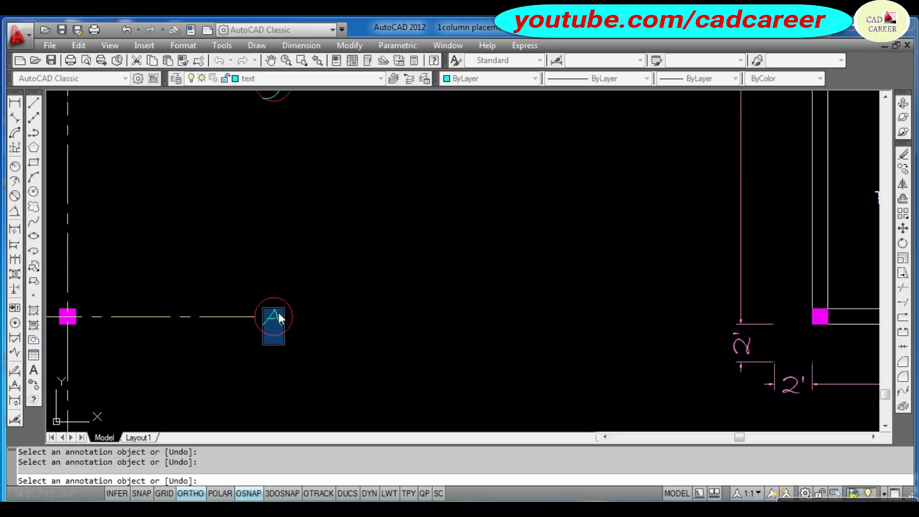
{"action": "type", "text": "10"}
{"action": "key", "text": "Escape"}
{"action": "key", "text": "Escape"}
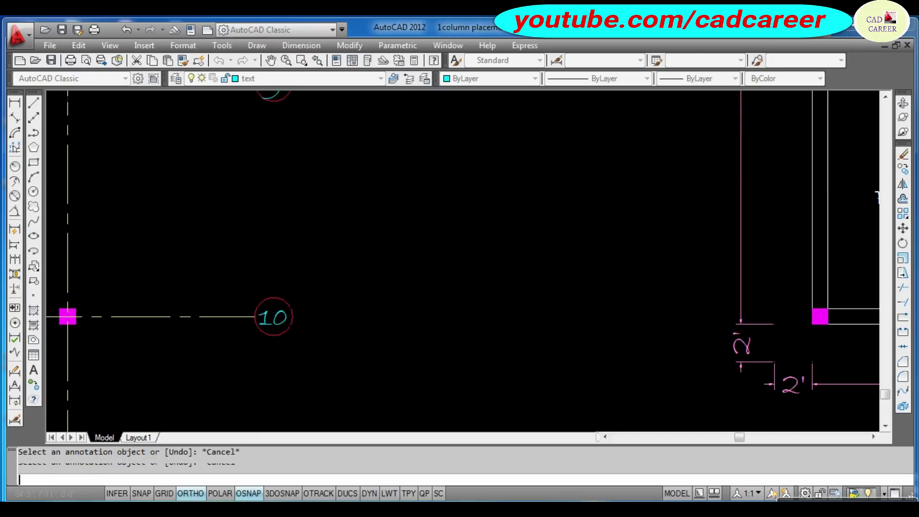
{"action": "scroll", "coordinate": [281, 322], "scroll_direction": "down", "scroll_amount": 2}
{"action": "scroll", "coordinate": [302, 304], "scroll_direction": "down", "scroll_amount": 3}
{"action": "scroll", "coordinate": [318, 191], "scroll_direction": "up", "scroll_amount": 3}
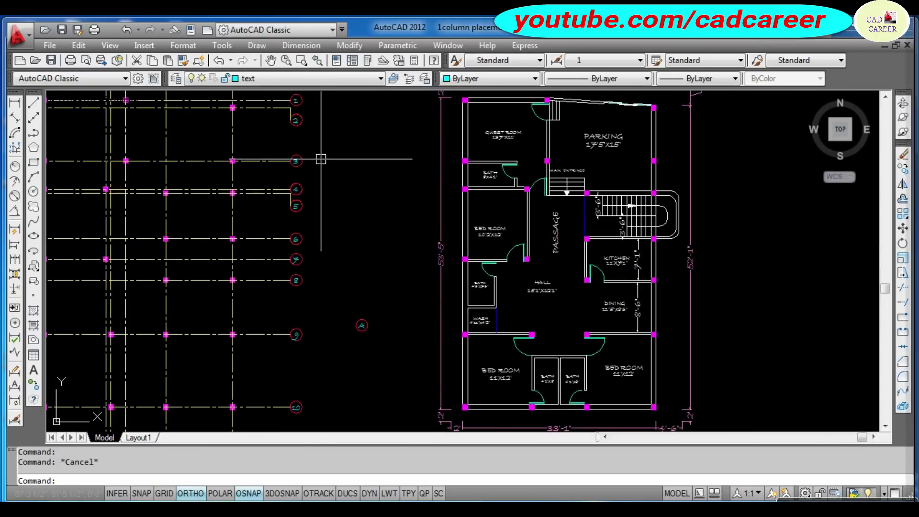
Select the numbered bubbles 1–10 with crossing windows.
{"action": "middle_click_drag", "start_coordinate": [321, 160], "coordinate": [325, 175]}
{"action": "scroll", "coordinate": [290, 132], "scroll_direction": "down", "scroll_amount": 1}
{"action": "scroll", "coordinate": [291, 133], "scroll_direction": "up", "scroll_amount": 2}
{"action": "scroll", "coordinate": [291, 132], "scroll_direction": "up", "scroll_amount": 2}
{"action": "left_click", "coordinate": [295, 126]}
{"action": "scroll", "coordinate": [291, 132], "scroll_direction": "down", "scroll_amount": 2}
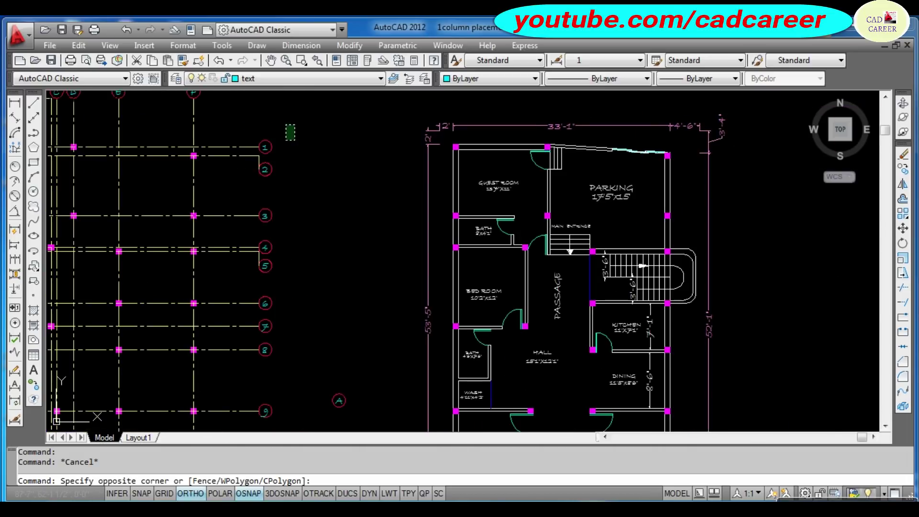
{"action": "left_click", "coordinate": [260, 286]}
{"action": "scroll", "coordinate": [261, 282], "scroll_direction": "down", "scroll_amount": 4}
{"action": "scroll", "coordinate": [275, 201], "scroll_direction": "up", "scroll_amount": 4}
{"action": "left_click", "coordinate": [278, 193]}
{"action": "left_click", "coordinate": [260, 237]}
{"action": "scroll", "coordinate": [268, 239], "scroll_direction": "down", "scroll_amount": 1}
{"action": "left_click", "coordinate": [274, 233]}
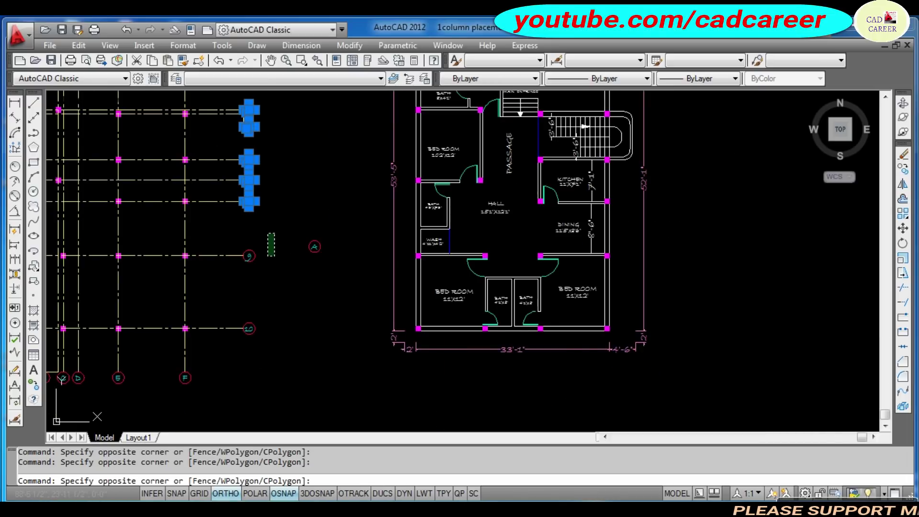
{"action": "left_click", "coordinate": [246, 369]}
Copy the bubbles from bubble 10 to the far end of grid line 10.
{"action": "type", "text": "CO"}
{"action": "key", "text": "Return"}
{"action": "scroll", "coordinate": [269, 318], "scroll_direction": "up", "scroll_amount": 3}
{"action": "scroll", "coordinate": [249, 312], "scroll_direction": "up", "scroll_amount": 2}
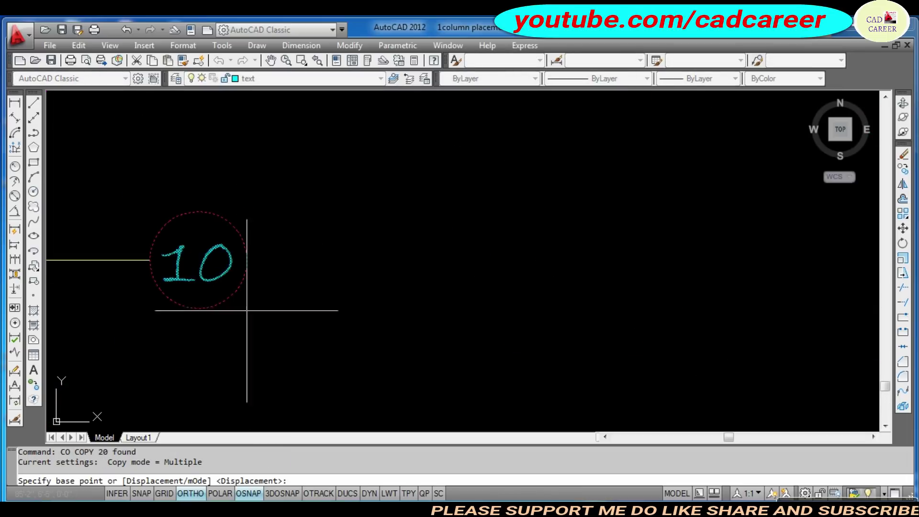
{"action": "left_click", "coordinate": [246, 260]}
{"action": "scroll", "coordinate": [373, 249], "scroll_direction": "down", "scroll_amount": 3}
{"action": "scroll", "coordinate": [373, 249], "scroll_direction": "down", "scroll_amount": 5}
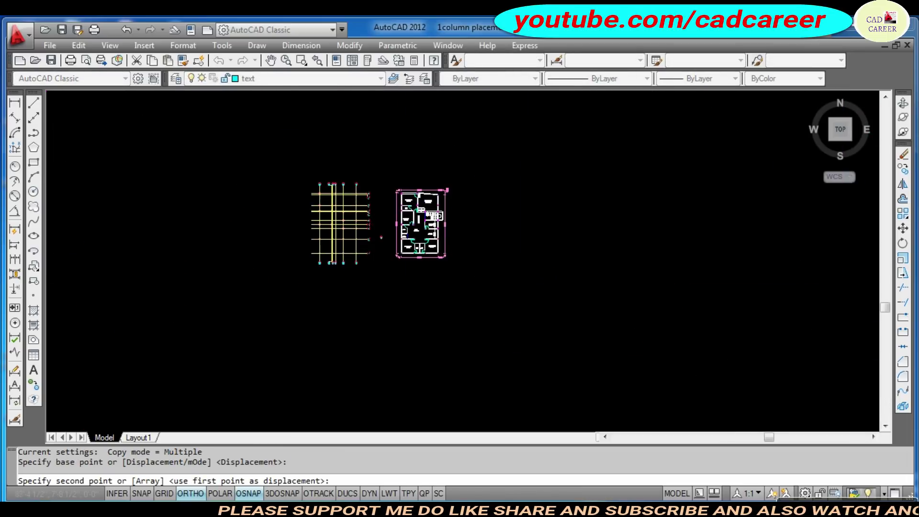
{"action": "scroll", "coordinate": [326, 244], "scroll_direction": "up", "scroll_amount": 8}
{"action": "left_click", "coordinate": [179, 257]}
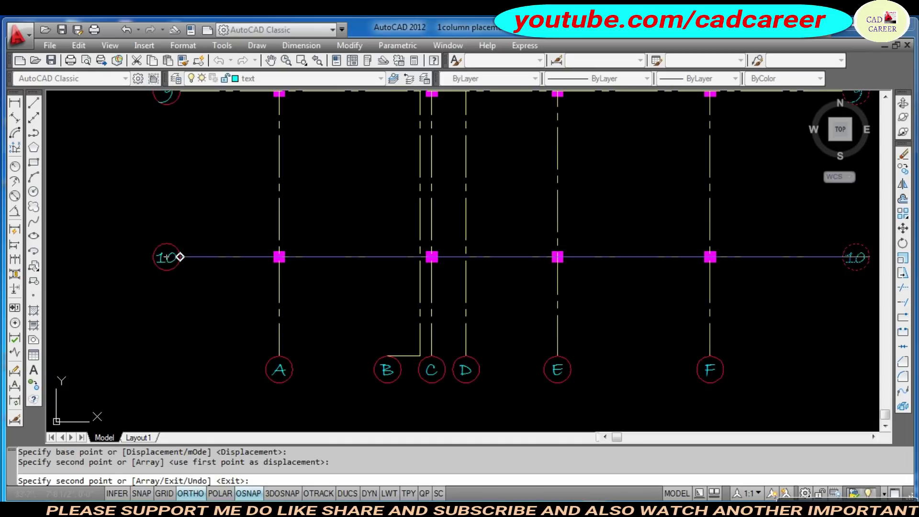
{"action": "key", "text": "Escape"}
{"action": "key", "text": "Escape"}
{"action": "scroll", "coordinate": [212, 312], "scroll_direction": "down", "scroll_amount": 4}
{"action": "scroll", "coordinate": [219, 321], "scroll_direction": "down", "scroll_amount": 1}
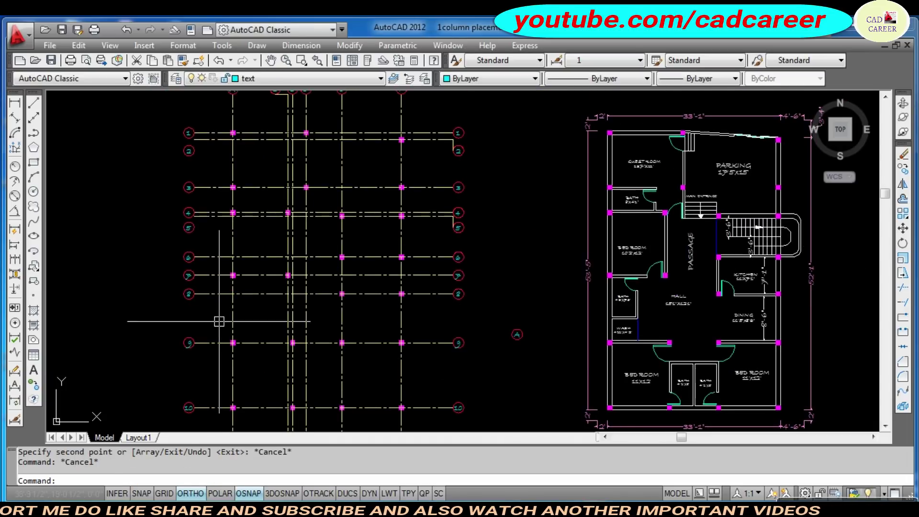
Draw connector lines from the grid line ends to bubbles 5 and 2.
{"action": "scroll", "coordinate": [187, 207], "scroll_direction": "up", "scroll_amount": 3}
{"action": "scroll", "coordinate": [190, 228], "scroll_direction": "up", "scroll_amount": 2}
{"action": "type", "text": "l"}
{"action": "key", "text": "Return"}
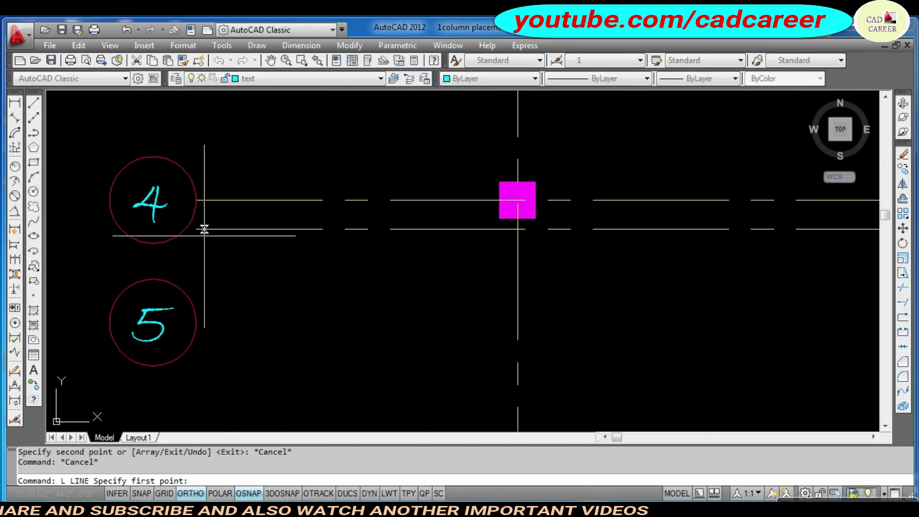
{"action": "left_click", "coordinate": [196, 229]}
{"action": "left_click", "coordinate": [195, 326]}
{"action": "key", "text": "Escape"}
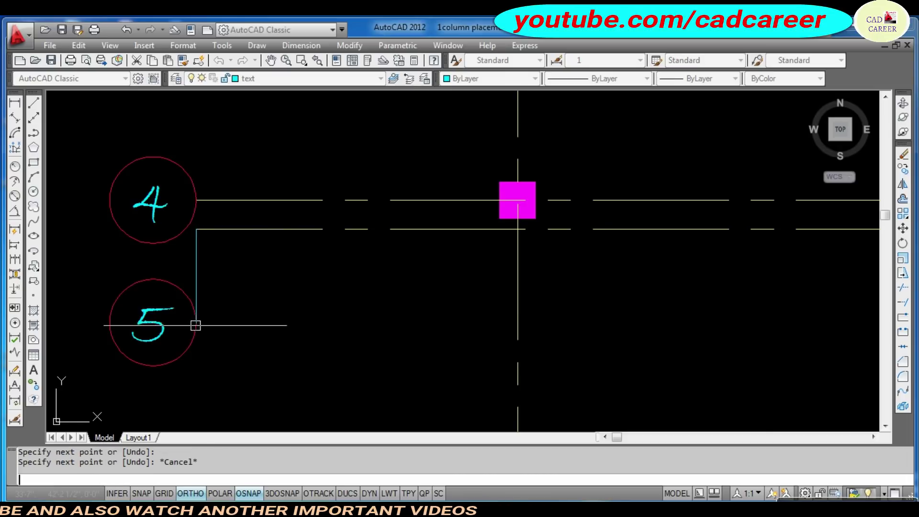
{"action": "scroll", "coordinate": [196, 326], "scroll_direction": "down", "scroll_amount": 3}
{"action": "scroll", "coordinate": [216, 242], "scroll_direction": "up", "scroll_amount": 3}
{"action": "scroll", "coordinate": [205, 241], "scroll_direction": "up", "scroll_amount": 2}
{"action": "key", "text": "Return"}
{"action": "left_click", "coordinate": [208, 239]}
{"action": "left_click", "coordinate": [207, 294]}
{"action": "key", "text": "Escape"}
{"action": "key", "text": "Escape"}
Match the connector lines' properties to the grid line's style with MA.
{"action": "type", "text": "MA"}
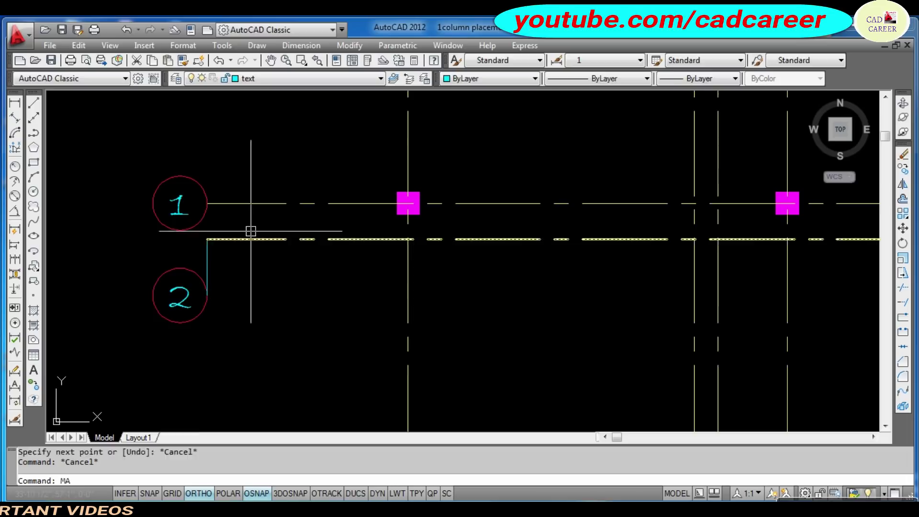
{"action": "key", "text": "Return"}
{"action": "left_click", "coordinate": [242, 239]}
{"action": "scroll", "coordinate": [221, 261], "scroll_direction": "down", "scroll_amount": 3}
{"action": "scroll", "coordinate": [224, 267], "scroll_direction": "down", "scroll_amount": 2}
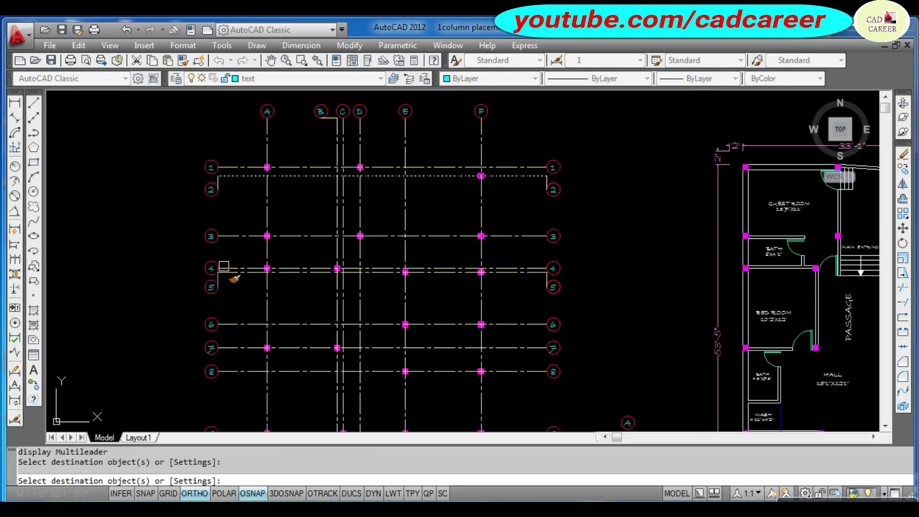
{"action": "scroll", "coordinate": [223, 266], "scroll_direction": "up", "scroll_amount": 5}
{"action": "key", "text": "Escape"}
Erase the two leftover objects, including the spare A bubble.
{"action": "scroll", "coordinate": [196, 268], "scroll_direction": "down", "scroll_amount": 3}
{"action": "scroll", "coordinate": [226, 251], "scroll_direction": "down", "scroll_amount": 3}
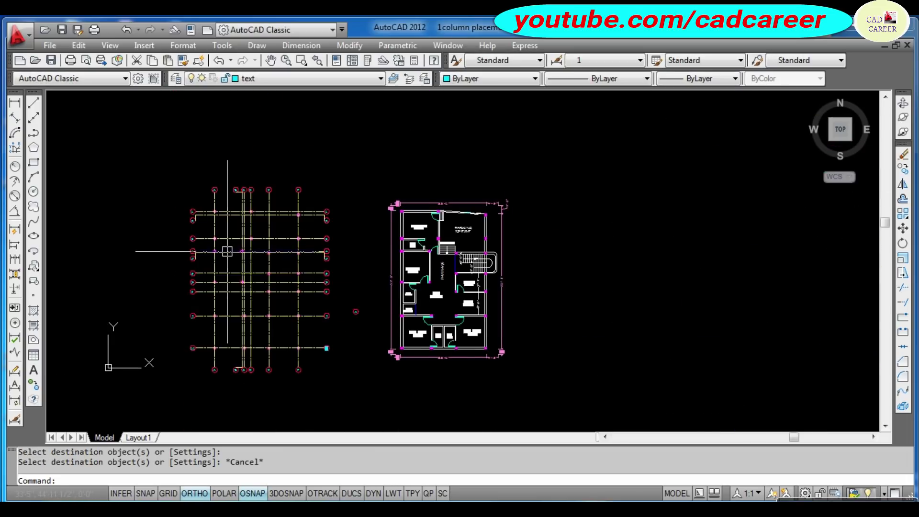
{"action": "scroll", "coordinate": [224, 216], "scroll_direction": "up", "scroll_amount": 2}
{"action": "middle_click_drag", "start_coordinate": [433, 269], "coordinate": [440, 252]}
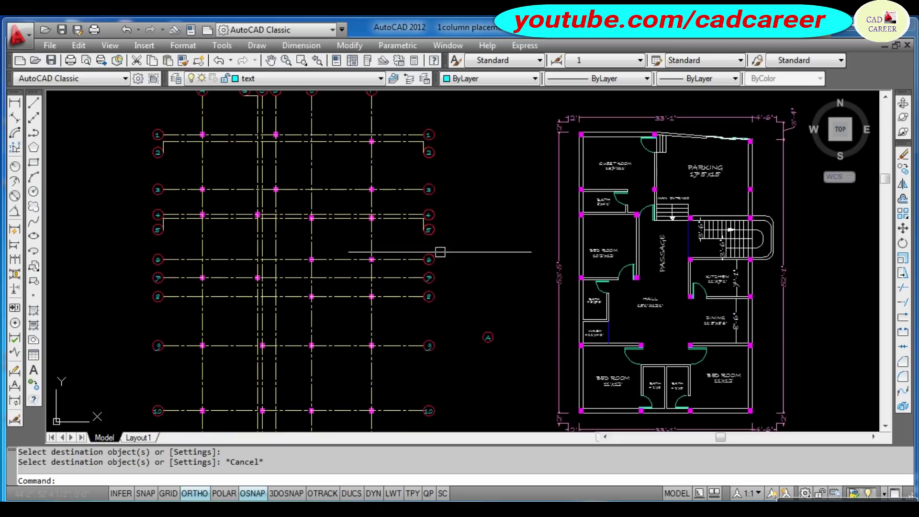
{"action": "left_click", "coordinate": [527, 358]}
{"action": "type", "text": "e"}
{"action": "key", "text": "Return"}
{"action": "scroll", "coordinate": [421, 287], "scroll_direction": "down", "scroll_amount": 3}
{"action": "key", "text": "Escape"}
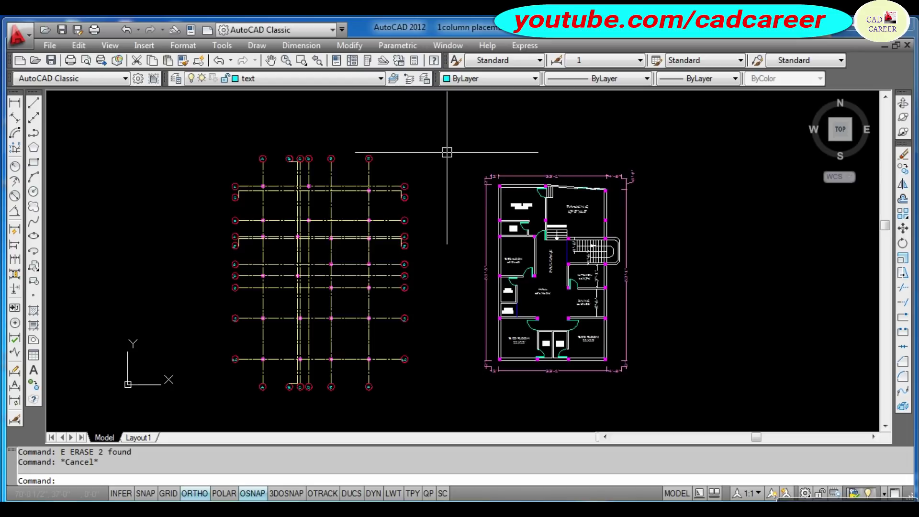
Switch the current layer to Dimension and start a Linear dimension at grid line A.
{"action": "left_click", "coordinate": [249, 79]}
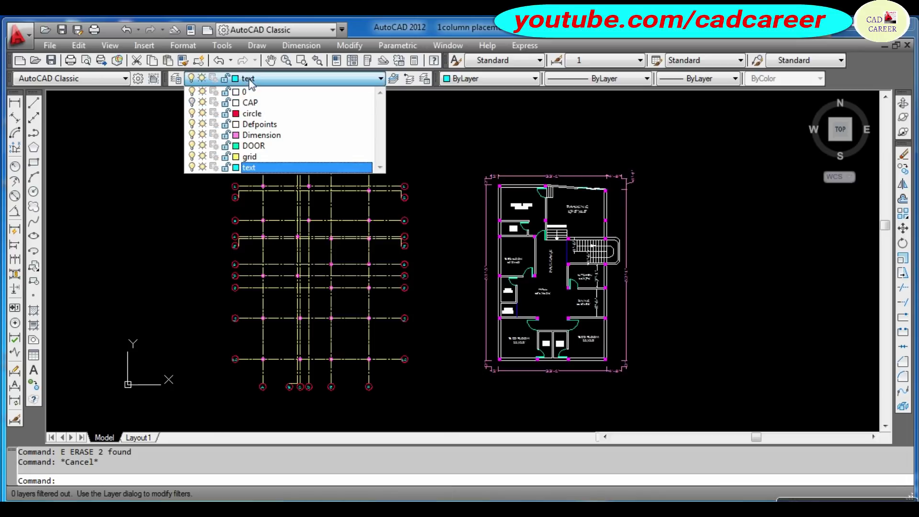
{"action": "left_click", "coordinate": [277, 139]}
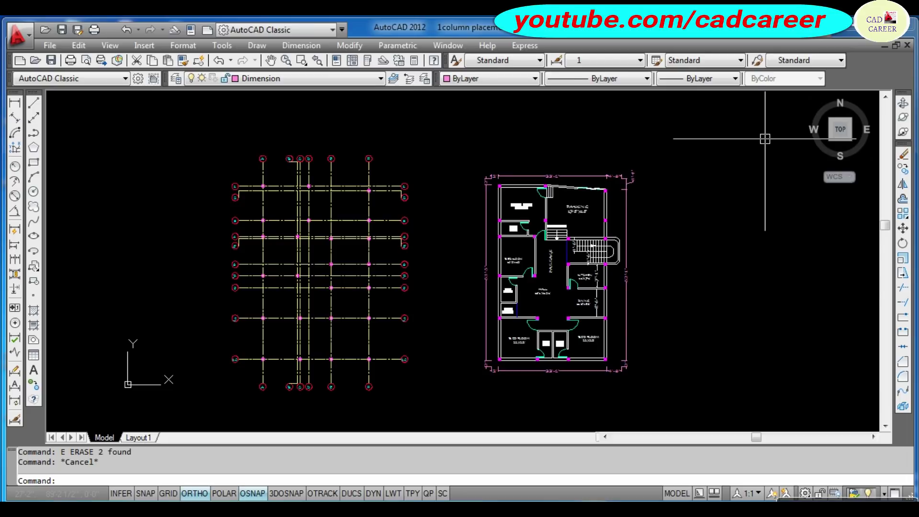
{"action": "left_click", "coordinate": [15, 102]}
{"action": "scroll", "coordinate": [277, 407], "scroll_direction": "up", "scroll_amount": 4}
Place the 11'-5" dimension from grid line A to C below row 10.
{"action": "scroll", "coordinate": [268, 335], "scroll_direction": "up", "scroll_amount": 2}
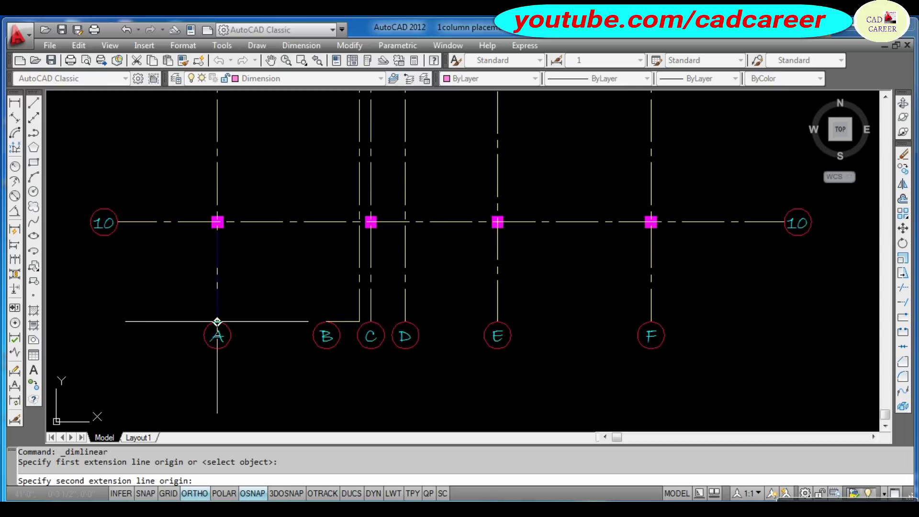
{"action": "scroll", "coordinate": [354, 311], "scroll_direction": "up", "scroll_amount": 2}
{"action": "scroll", "coordinate": [393, 354], "scroll_direction": "up", "scroll_amount": 2}
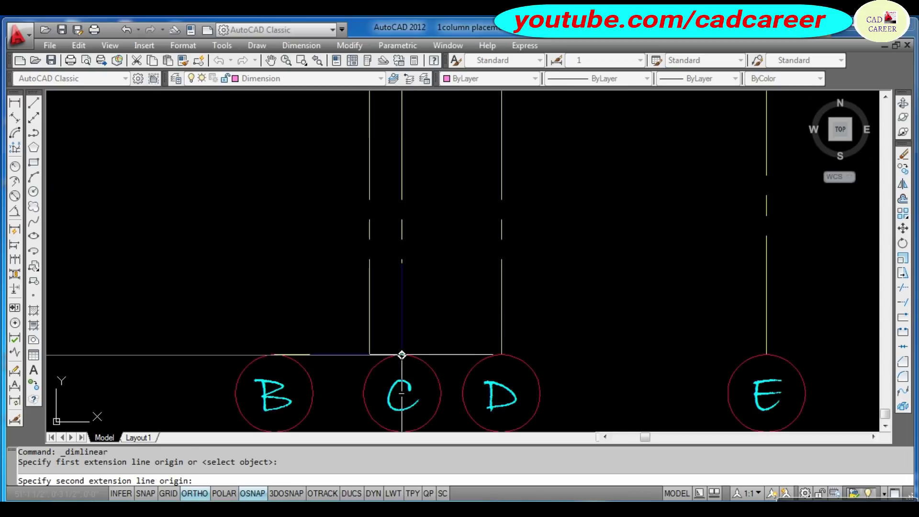
{"action": "left_click", "coordinate": [402, 355]}
{"action": "scroll", "coordinate": [402, 355], "scroll_direction": "down", "scroll_amount": 2}
{"action": "type", "text": "10"}
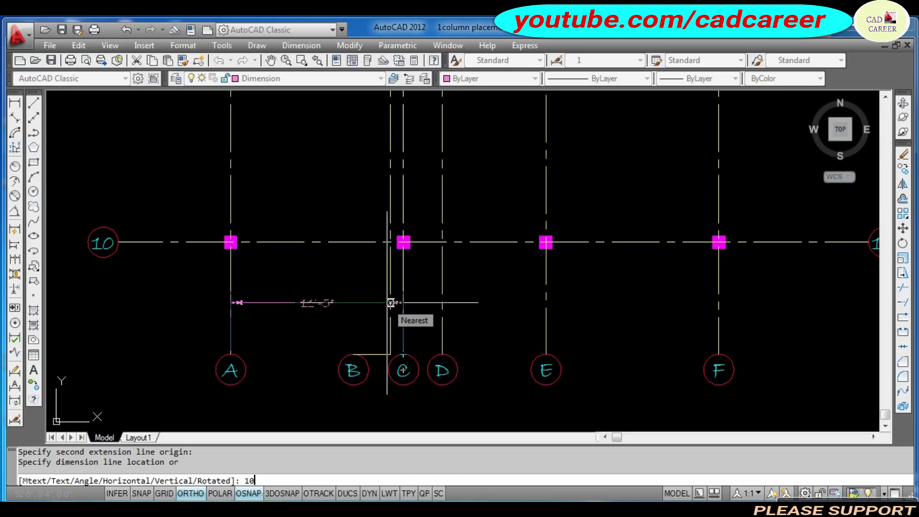
{"action": "key", "text": "Return"}
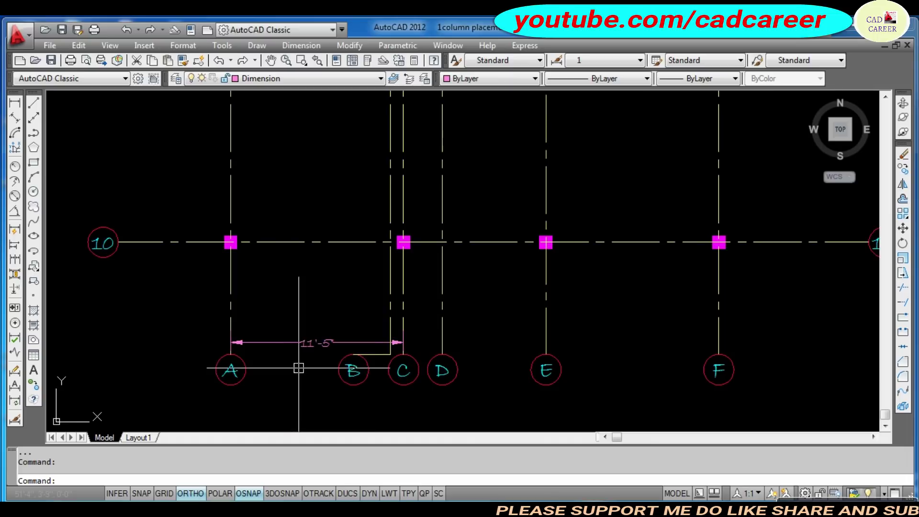
{"action": "scroll", "coordinate": [393, 368], "scroll_direction": "up", "scroll_amount": 3}
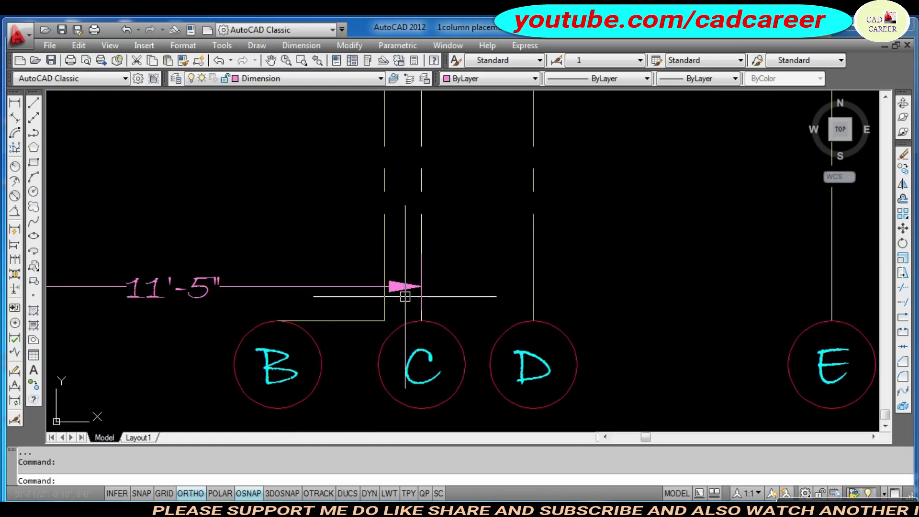
{"action": "scroll", "coordinate": [411, 294], "scroll_direction": "down", "scroll_amount": 2}
{"action": "scroll", "coordinate": [411, 294], "scroll_direction": "down", "scroll_amount": 2}
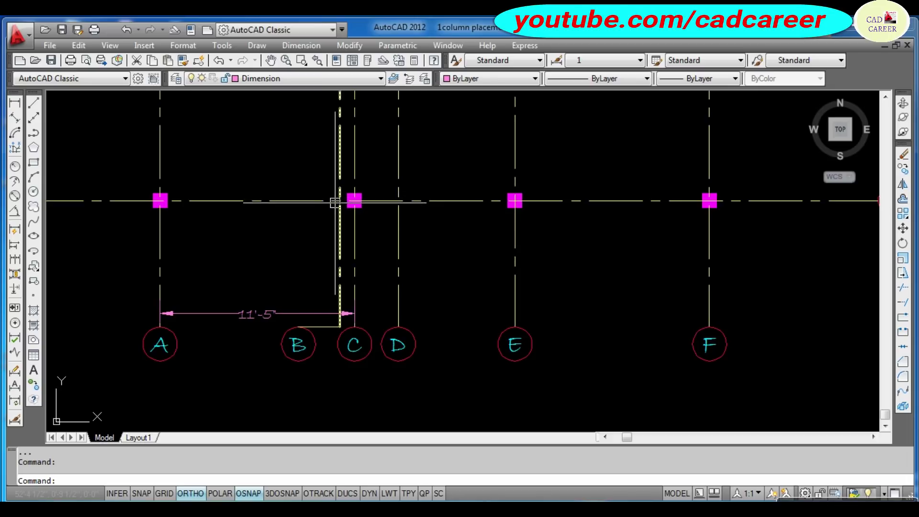
{"action": "scroll", "coordinate": [335, 264], "scroll_direction": "down", "scroll_amount": 2}
{"action": "scroll", "coordinate": [334, 267], "scroll_direction": "down", "scroll_amount": 4}
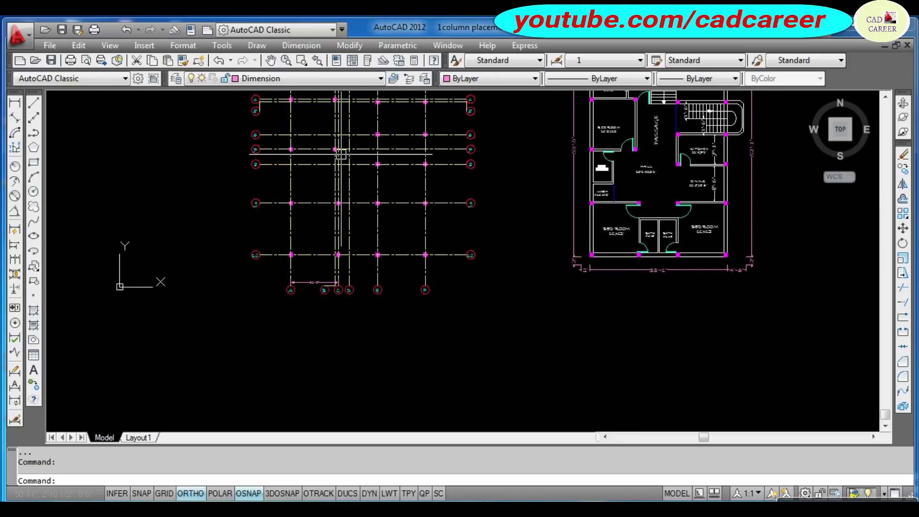
{"action": "scroll", "coordinate": [331, 254], "scroll_direction": "up", "scroll_amount": 5}
{"action": "scroll", "coordinate": [331, 255], "scroll_direction": "down", "scroll_amount": 2}
{"action": "scroll", "coordinate": [332, 95], "scroll_direction": "down", "scroll_amount": 4}
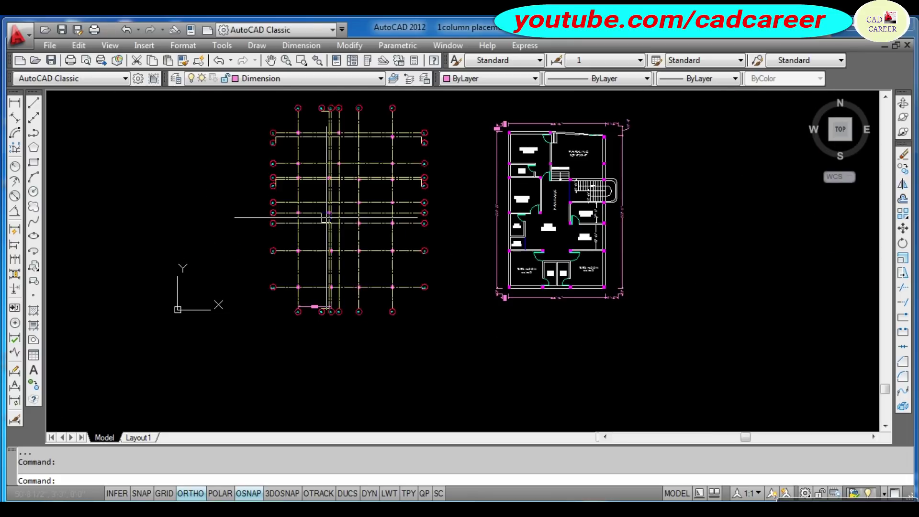
{"action": "scroll", "coordinate": [333, 96], "scroll_direction": "up", "scroll_amount": 4}
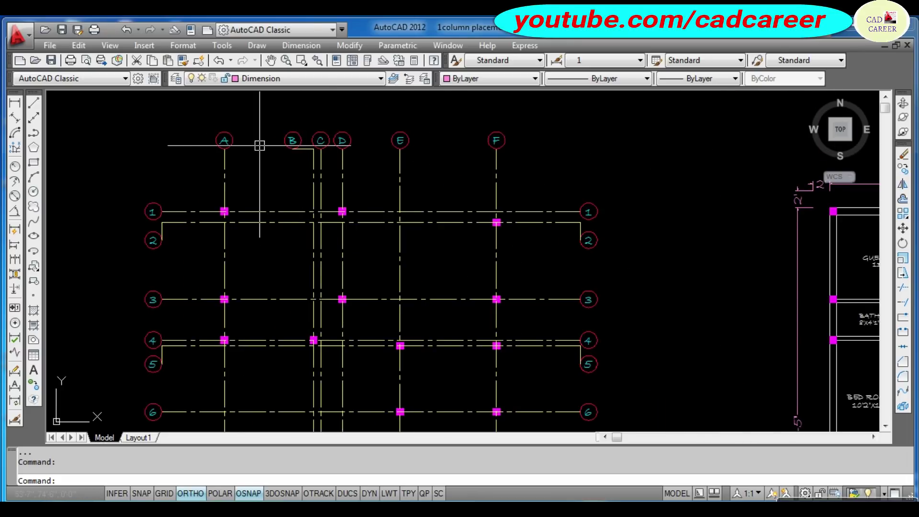
{"action": "scroll", "coordinate": [266, 244], "scroll_direction": "down", "scroll_amount": 5}
{"action": "scroll", "coordinate": [257, 312], "scroll_direction": "up", "scroll_amount": 3}
{"action": "scroll", "coordinate": [261, 337], "scroll_direction": "up", "scroll_amount": 3}
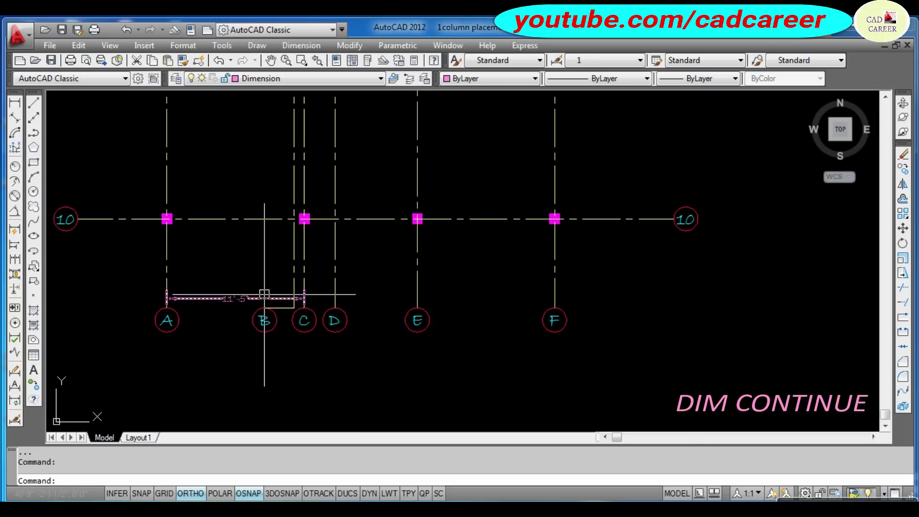
Continue the bottom chain with 9'-5" (C to E) and 11'-5" (E to F) dimensions.
{"action": "left_click", "coordinate": [17, 259]}
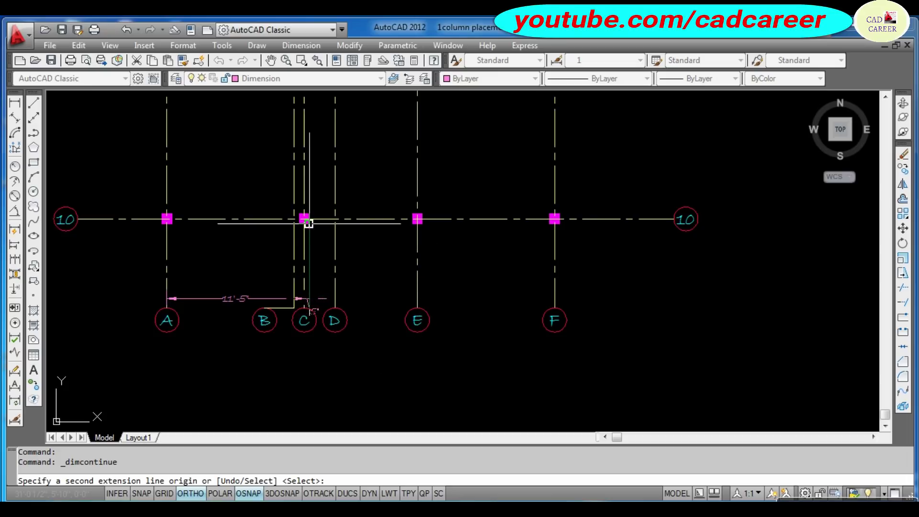
{"action": "left_click", "coordinate": [417, 300]}
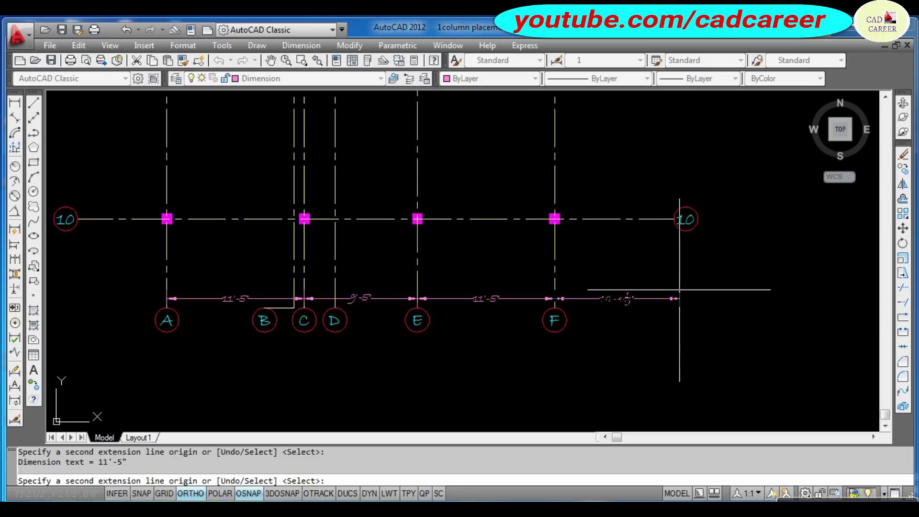
{"action": "key", "text": "Return"}
{"action": "scroll", "coordinate": [248, 284], "scroll_direction": "down", "scroll_amount": 5}
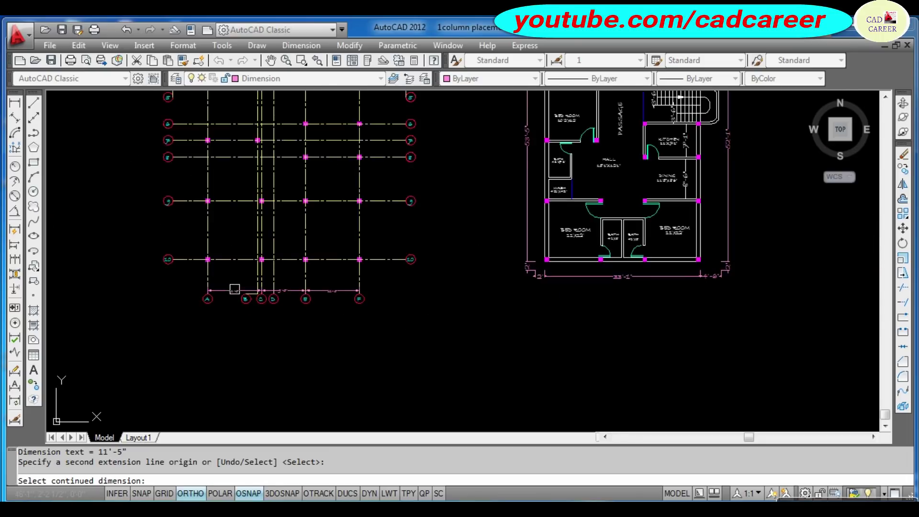
{"action": "scroll", "coordinate": [236, 292], "scroll_direction": "up", "scroll_amount": 6}
{"action": "key", "text": "Escape"}
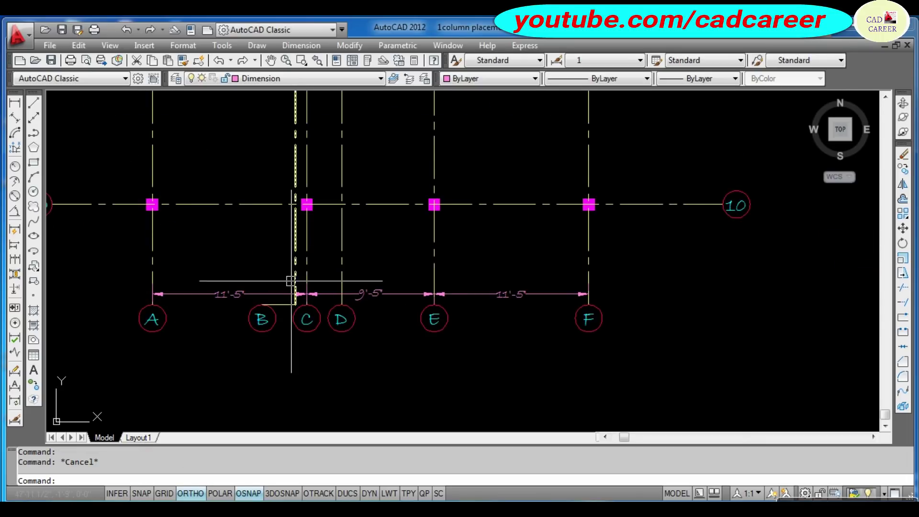
{"action": "scroll", "coordinate": [322, 337], "scroll_direction": "down", "scroll_amount": 5}
{"action": "scroll", "coordinate": [268, 201], "scroll_direction": "up", "scroll_amount": 2}
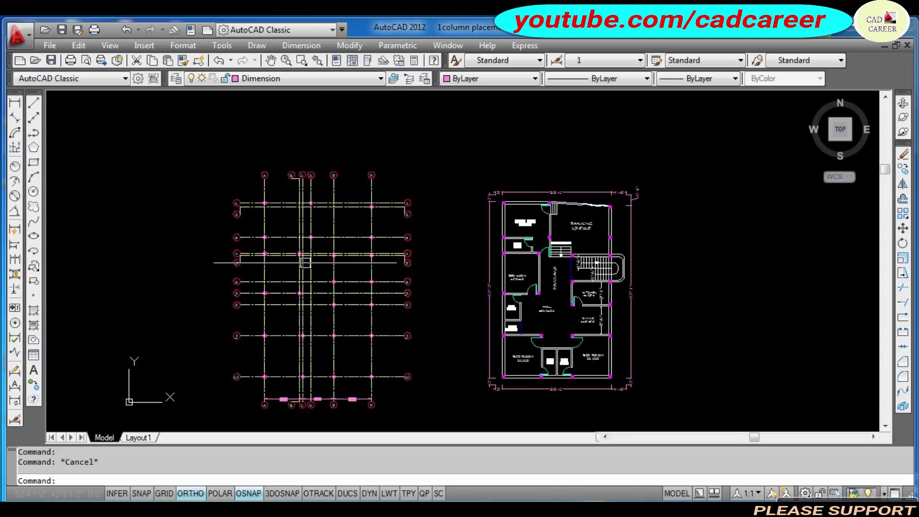
{"action": "scroll", "coordinate": [277, 145], "scroll_direction": "up", "scroll_amount": 5}
{"action": "scroll", "coordinate": [270, 287], "scroll_direction": "down", "scroll_amount": 5}
{"action": "scroll", "coordinate": [269, 308], "scroll_direction": "up", "scroll_amount": 3}
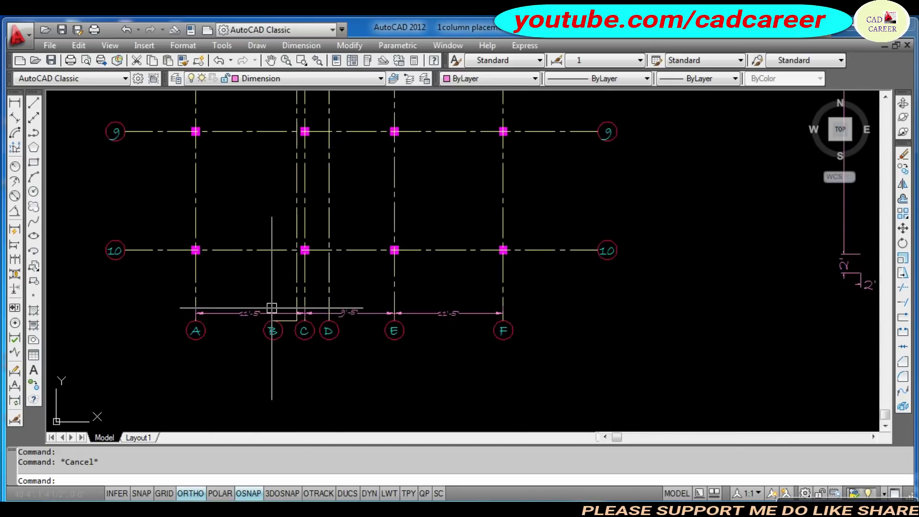
{"action": "scroll", "coordinate": [273, 314], "scroll_direction": "up", "scroll_amount": 2}
{"action": "scroll", "coordinate": [325, 305], "scroll_direction": "up", "scroll_amount": 1}
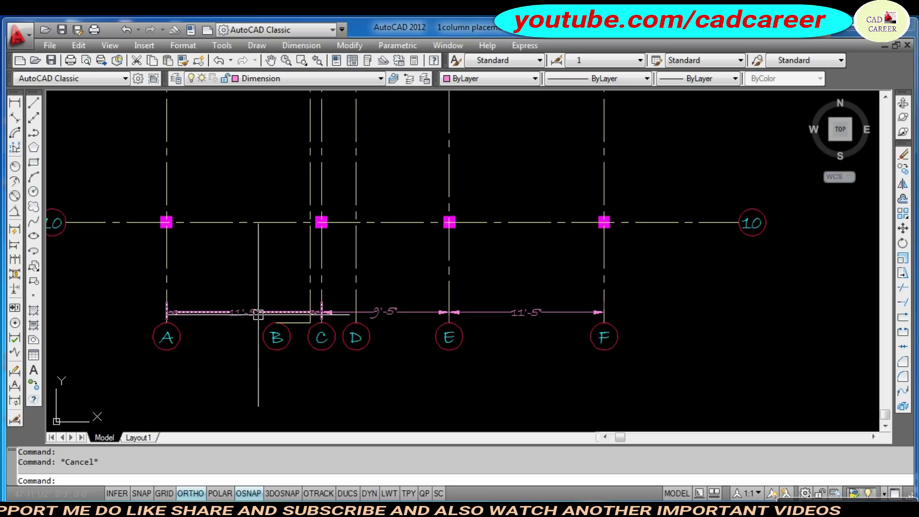
{"action": "scroll", "coordinate": [306, 268], "scroll_direction": "down", "scroll_amount": 2}
{"action": "scroll", "coordinate": [303, 206], "scroll_direction": "down", "scroll_amount": 3}
{"action": "scroll", "coordinate": [297, 178], "scroll_direction": "up", "scroll_amount": 4}
{"action": "scroll", "coordinate": [297, 179], "scroll_direction": "up", "scroll_amount": 4}
Dimension grid lines A to B at the top, offset 10, giving 10'-7".
{"action": "left_click", "coordinate": [15, 104]}
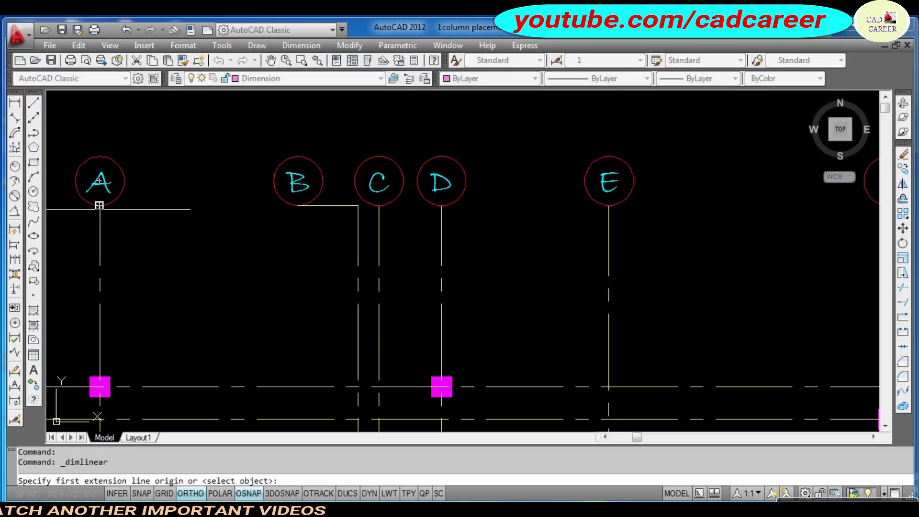
{"action": "left_click", "coordinate": [100, 206]}
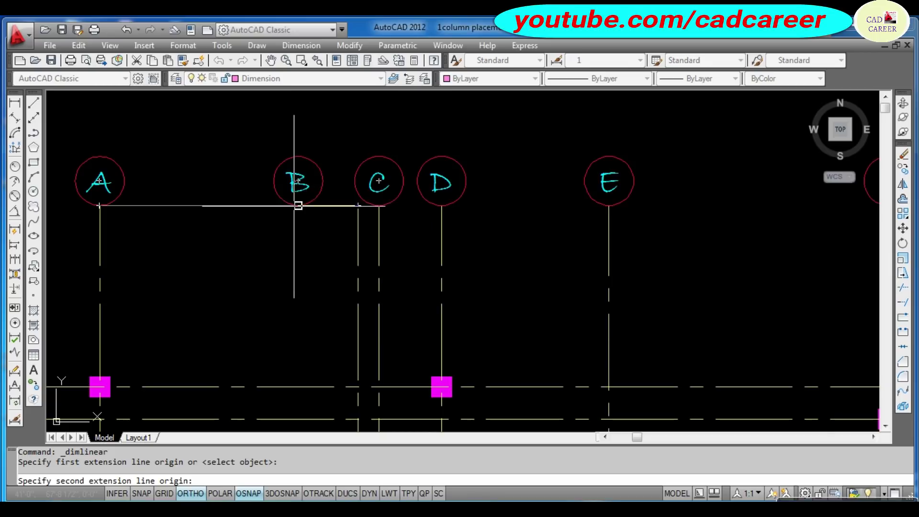
{"action": "left_click", "coordinate": [357, 206]}
{"action": "type", "text": "10"}
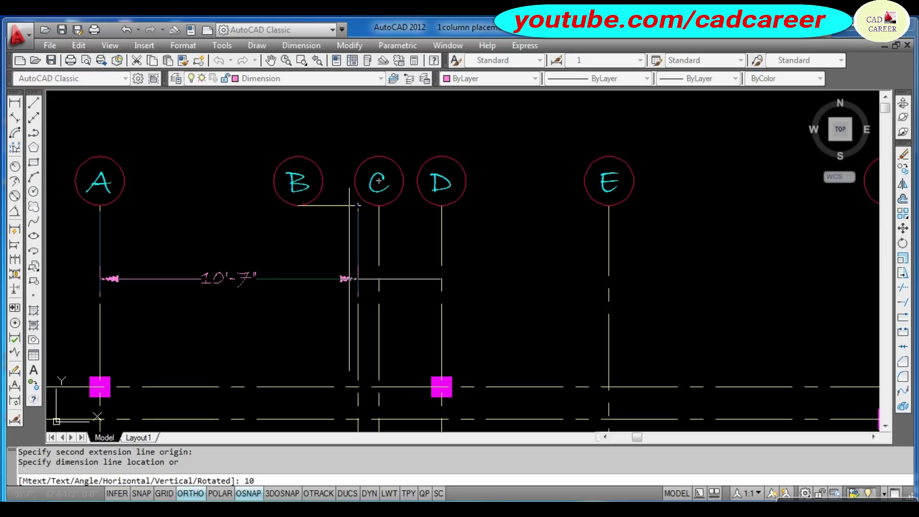
{"action": "key", "text": "Return"}
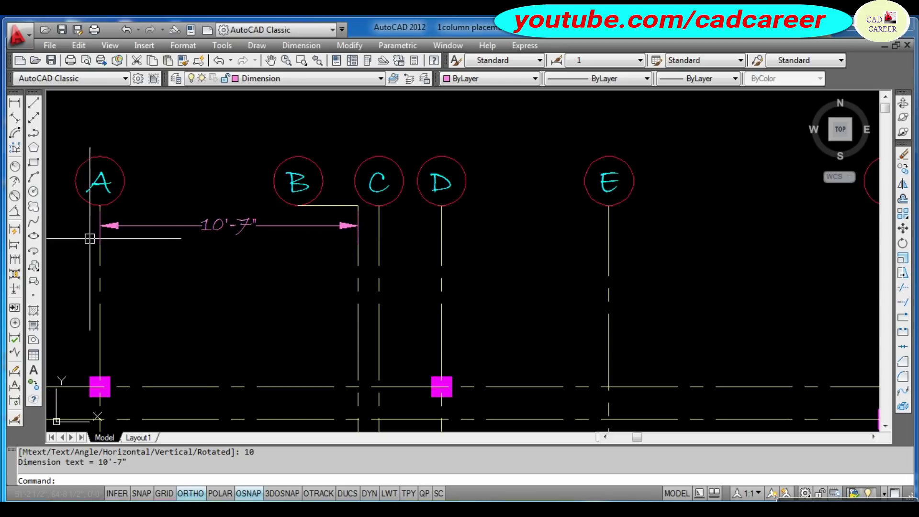
{"action": "scroll", "coordinate": [291, 179], "scroll_direction": "down", "scroll_amount": 4}
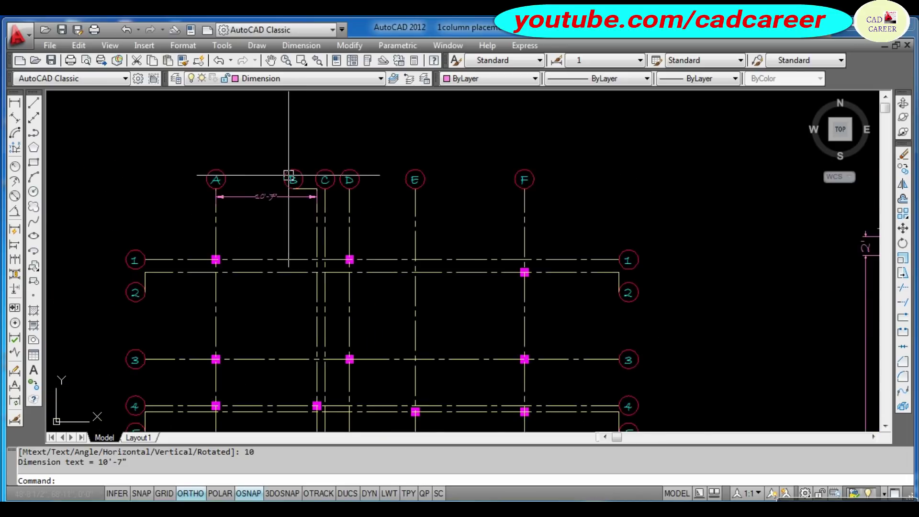
{"action": "scroll", "coordinate": [290, 182], "scroll_direction": "down", "scroll_amount": 2}
{"action": "scroll", "coordinate": [310, 315], "scroll_direction": "up", "scroll_amount": 3}
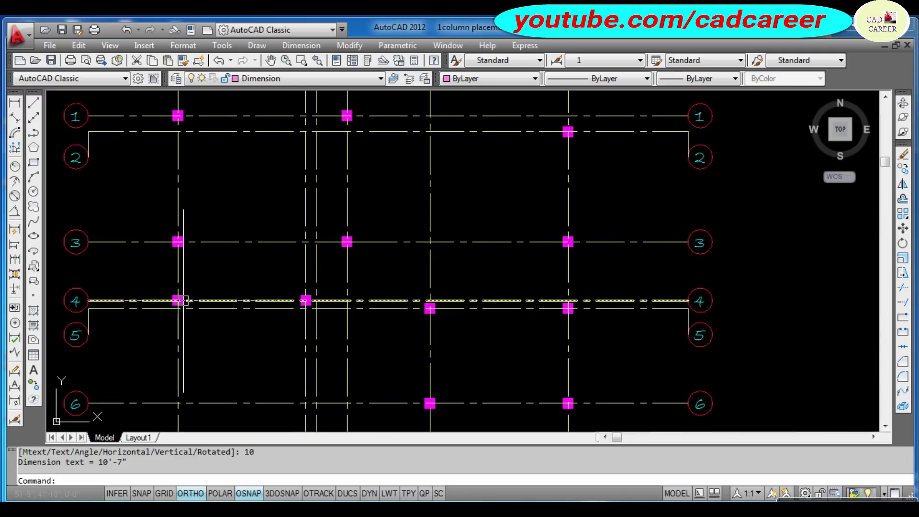
{"action": "scroll", "coordinate": [307, 302], "scroll_direction": "down", "scroll_amount": 2}
{"action": "scroll", "coordinate": [298, 239], "scroll_direction": "down", "scroll_amount": 1}
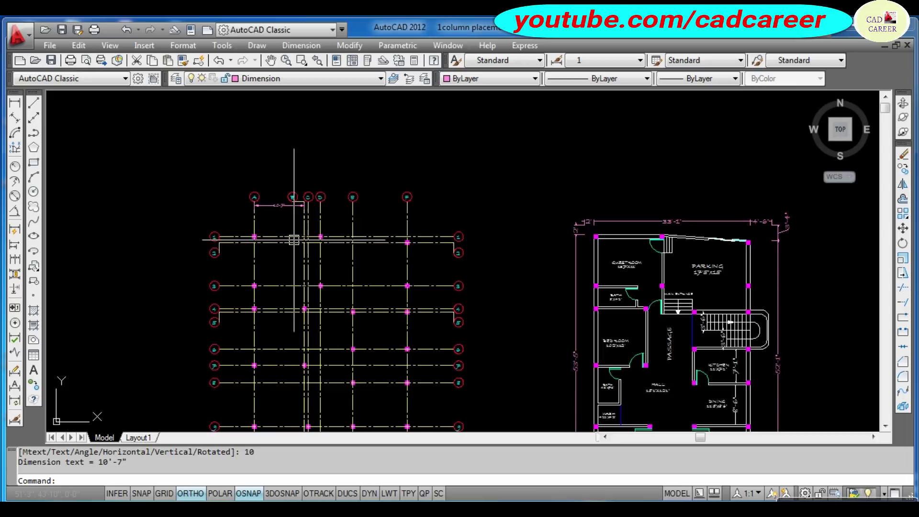
{"action": "scroll", "coordinate": [271, 193], "scroll_direction": "up", "scroll_amount": 2}
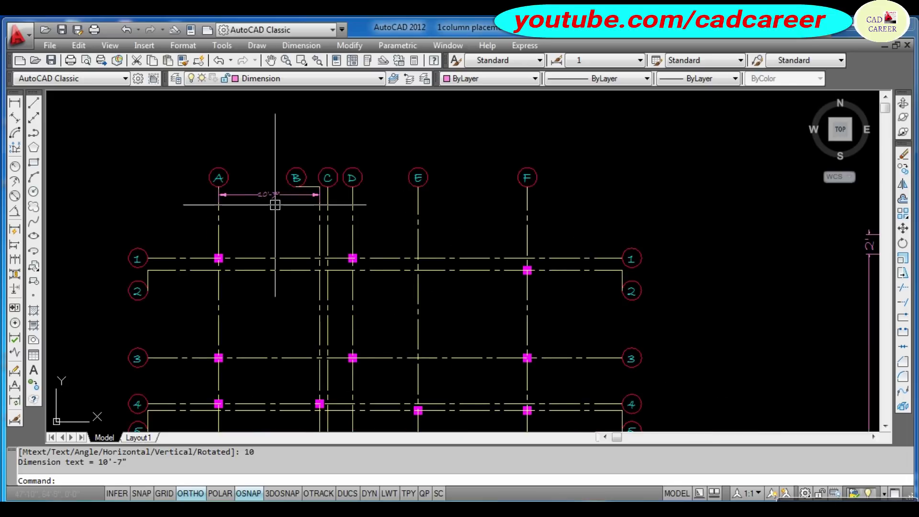
Clear the active command and pan along the top of the grid.
{"action": "key", "text": "Escape"}
{"action": "key", "text": "Escape"}
{"action": "scroll", "coordinate": [292, 177], "scroll_direction": "up", "scroll_amount": 4}
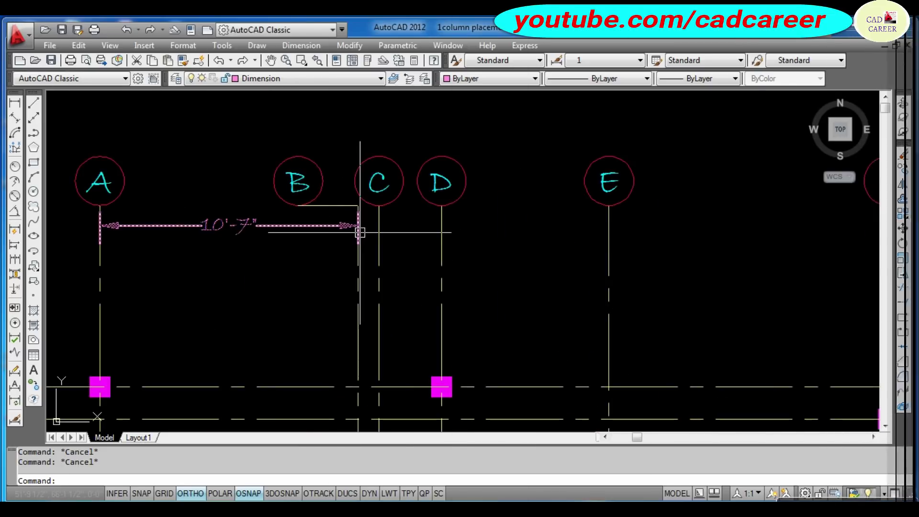
{"action": "middle_click_drag", "start_coordinate": [445, 227], "coordinate": [327, 206]}
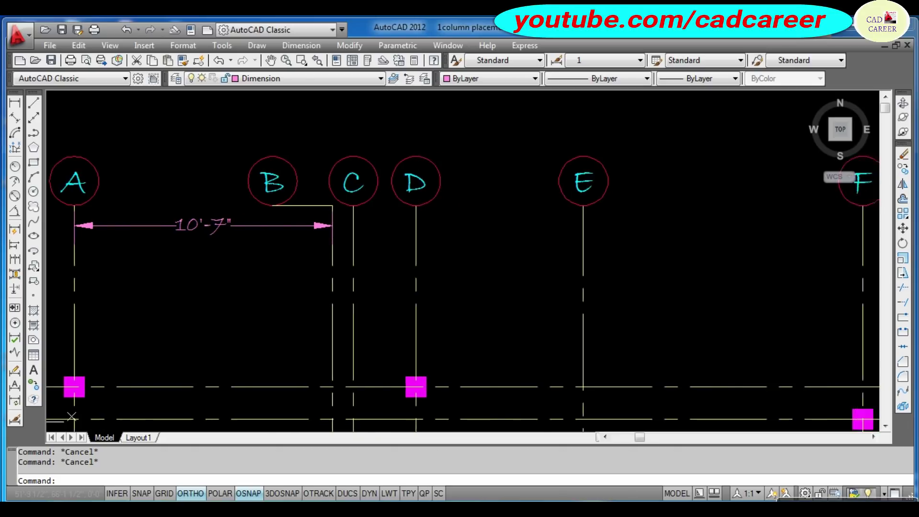
{"action": "scroll", "coordinate": [306, 198], "scroll_direction": "down", "scroll_amount": 4}
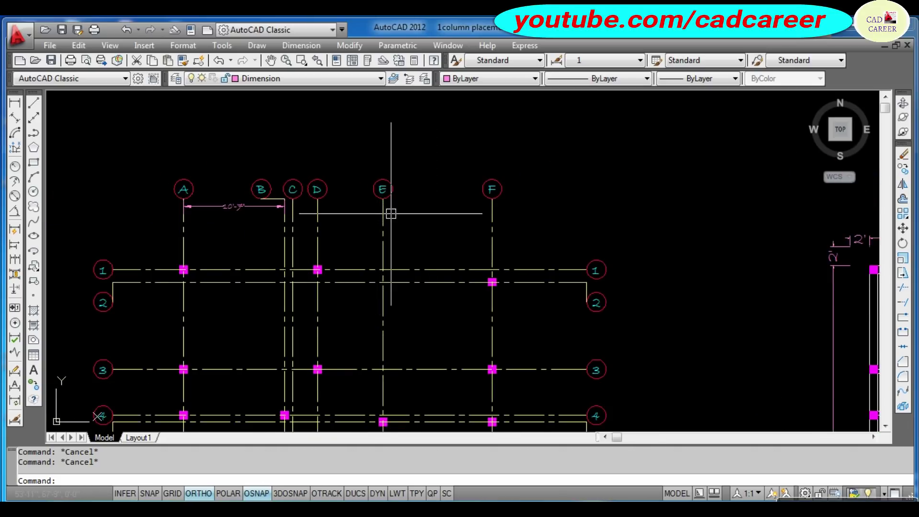
{"action": "scroll", "coordinate": [377, 192], "scroll_direction": "down", "scroll_amount": 6}
{"action": "scroll", "coordinate": [379, 341], "scroll_direction": "up", "scroll_amount": 3}
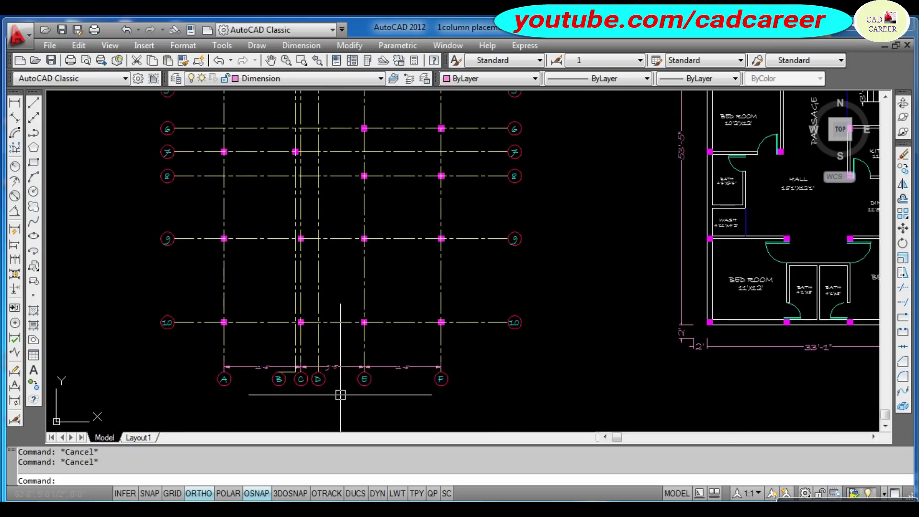
{"action": "scroll", "coordinate": [280, 348], "scroll_direction": "up", "scroll_amount": 2}
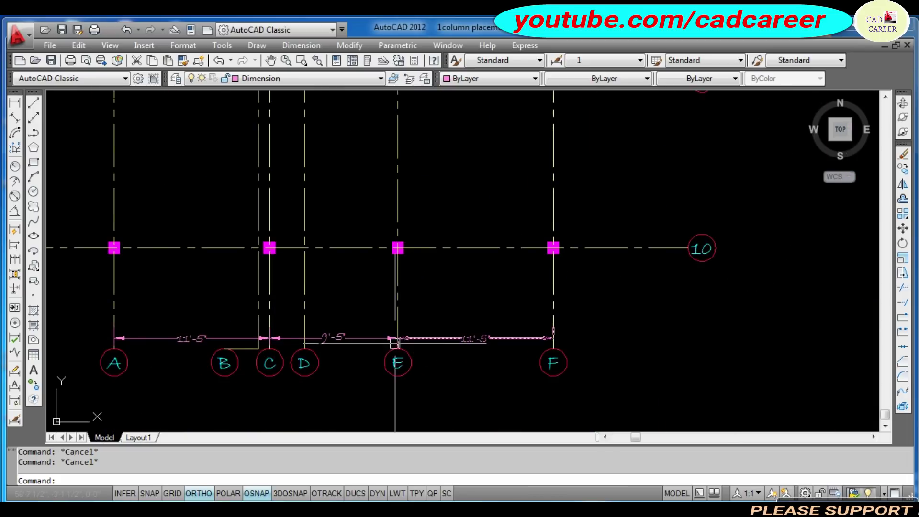
{"action": "scroll", "coordinate": [372, 343], "scroll_direction": "down", "scroll_amount": 3}
{"action": "scroll", "coordinate": [366, 320], "scroll_direction": "down", "scroll_amount": 2}
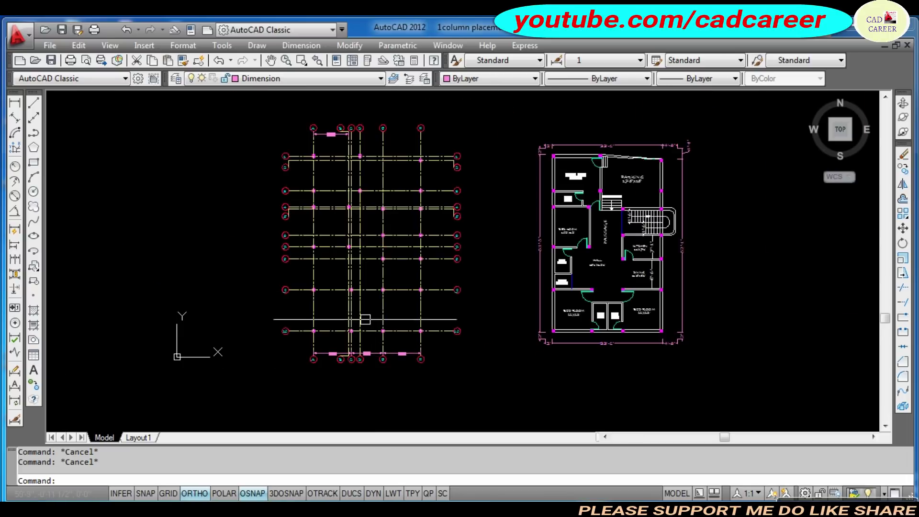
{"action": "scroll", "coordinate": [378, 118], "scroll_direction": "up", "scroll_amount": 4}
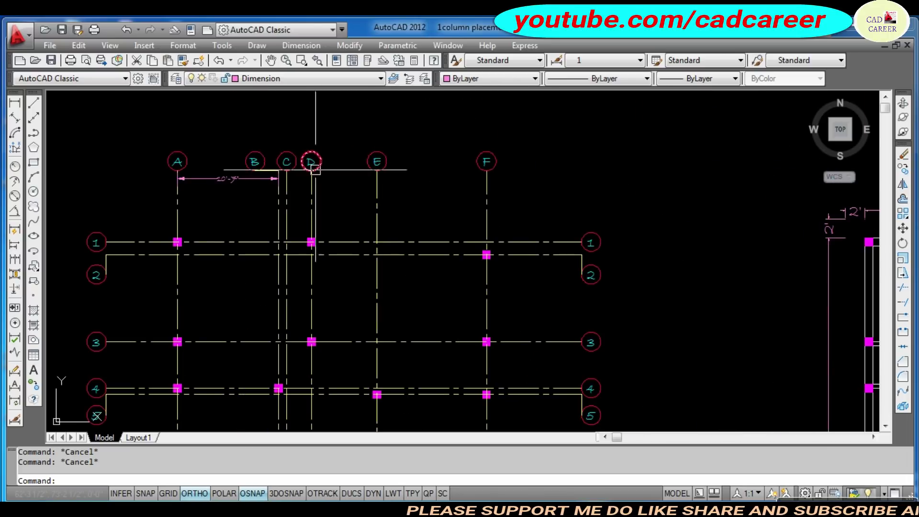
Chain 3'-5" to grid line D and 18'-3" to grid line F from the 10'-7" dimension.
{"action": "left_click", "coordinate": [15, 259]}
{"action": "scroll", "coordinate": [320, 161], "scroll_direction": "up", "scroll_amount": 3}
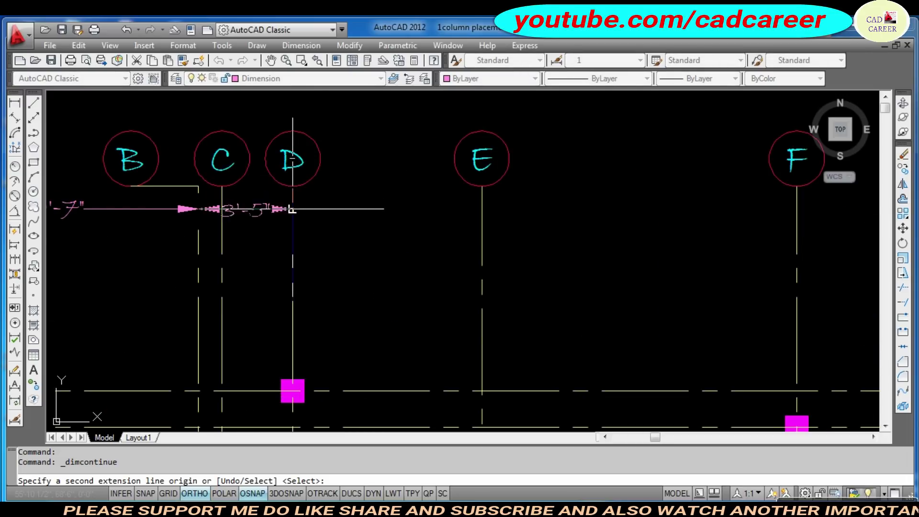
{"action": "left_click", "coordinate": [291, 209]}
{"action": "scroll", "coordinate": [275, 214], "scroll_direction": "down", "scroll_amount": 3}
{"action": "scroll", "coordinate": [422, 216], "scroll_direction": "up", "scroll_amount": 2}
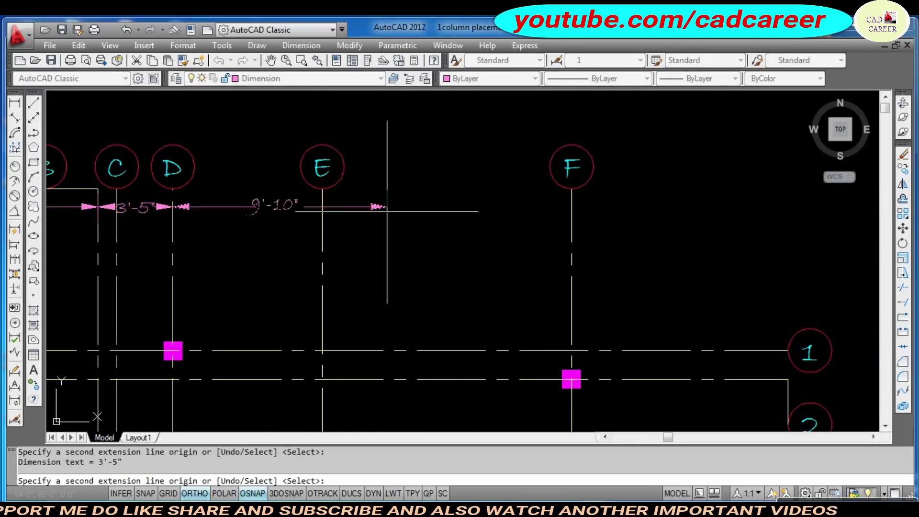
{"action": "left_click", "coordinate": [572, 207]}
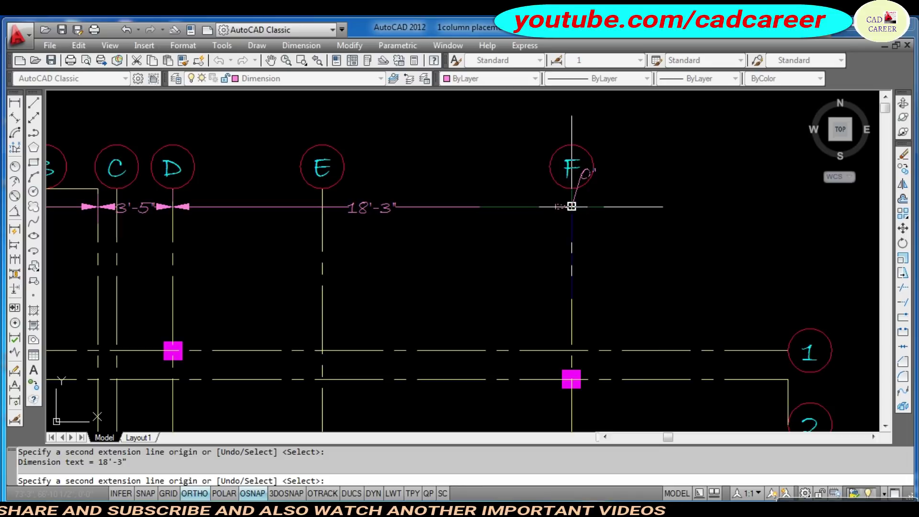
{"action": "key", "text": "Return"}
{"action": "key", "text": "Escape"}
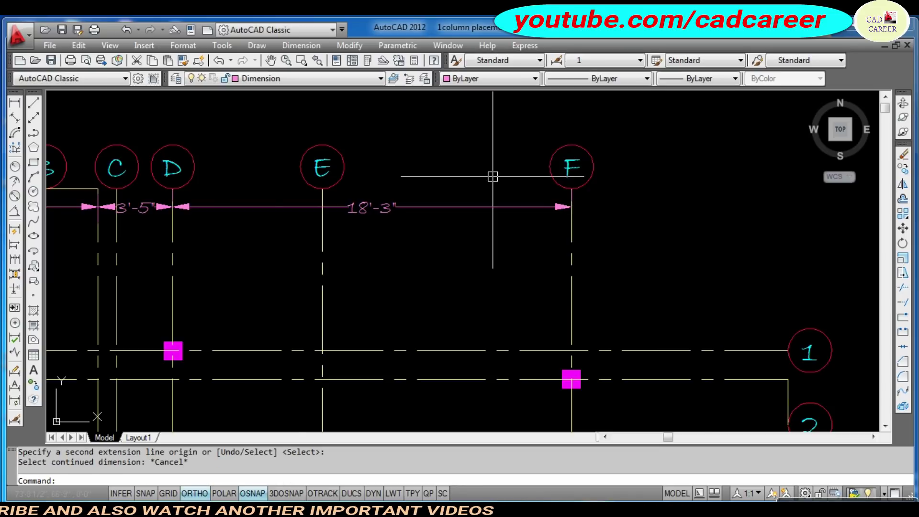
{"action": "scroll", "coordinate": [451, 196], "scroll_direction": "down", "scroll_amount": 3}
{"action": "scroll", "coordinate": [451, 197], "scroll_direction": "up", "scroll_amount": 1}
{"action": "middle_click_drag", "start_coordinate": [452, 196], "coordinate": [391, 176]}
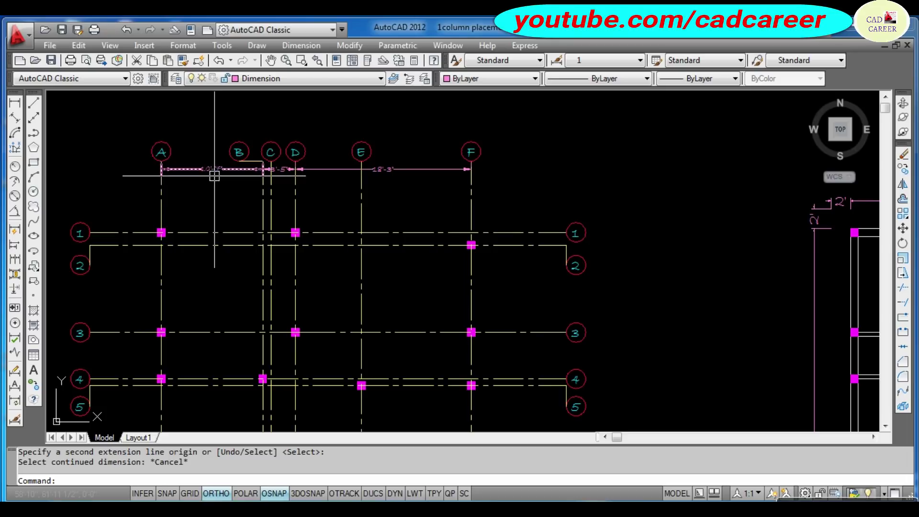
{"action": "key", "text": "Escape"}
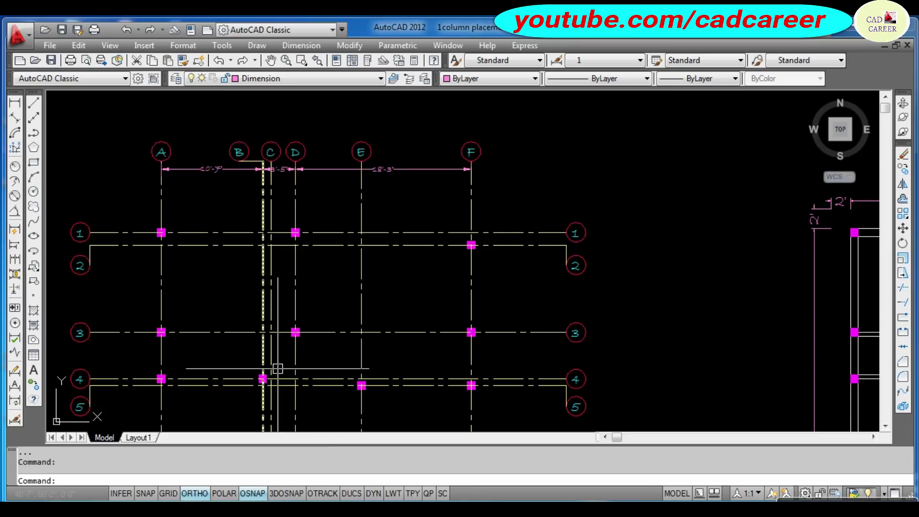
{"action": "scroll", "coordinate": [279, 165], "scroll_direction": "up", "scroll_amount": 5}
{"action": "scroll", "coordinate": [273, 174], "scroll_direction": "down", "scroll_amount": 4}
{"action": "scroll", "coordinate": [273, 206], "scroll_direction": "down", "scroll_amount": 4}
{"action": "scroll", "coordinate": [287, 215], "scroll_direction": "up", "scroll_amount": 5}
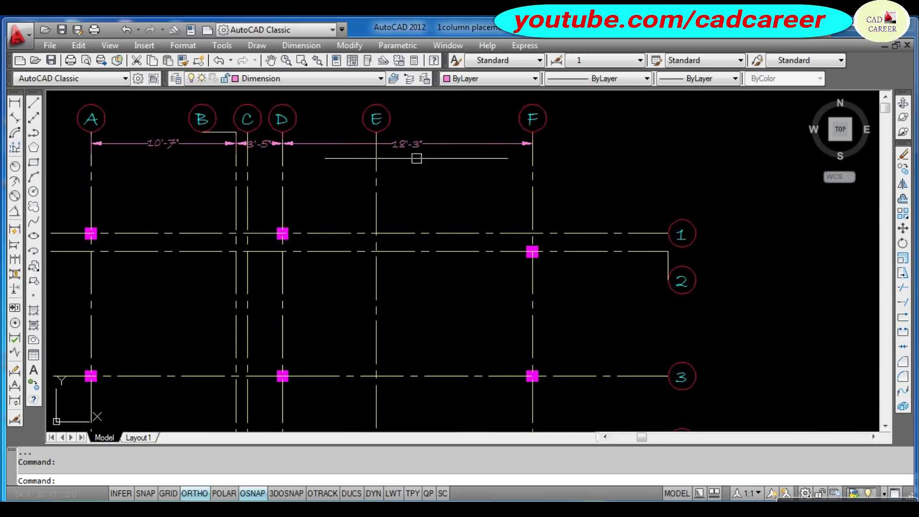
{"action": "scroll", "coordinate": [417, 158], "scroll_direction": "down", "scroll_amount": 3}
{"action": "scroll", "coordinate": [383, 216], "scroll_direction": "down", "scroll_amount": 2}
{"action": "scroll", "coordinate": [353, 374], "scroll_direction": "up", "scroll_amount": 3}
{"action": "scroll", "coordinate": [315, 374], "scroll_direction": "up", "scroll_amount": 3}
{"action": "scroll", "coordinate": [314, 375], "scroll_direction": "up", "scroll_amount": 3}
{"action": "scroll", "coordinate": [306, 364], "scroll_direction": "down", "scroll_amount": 2}
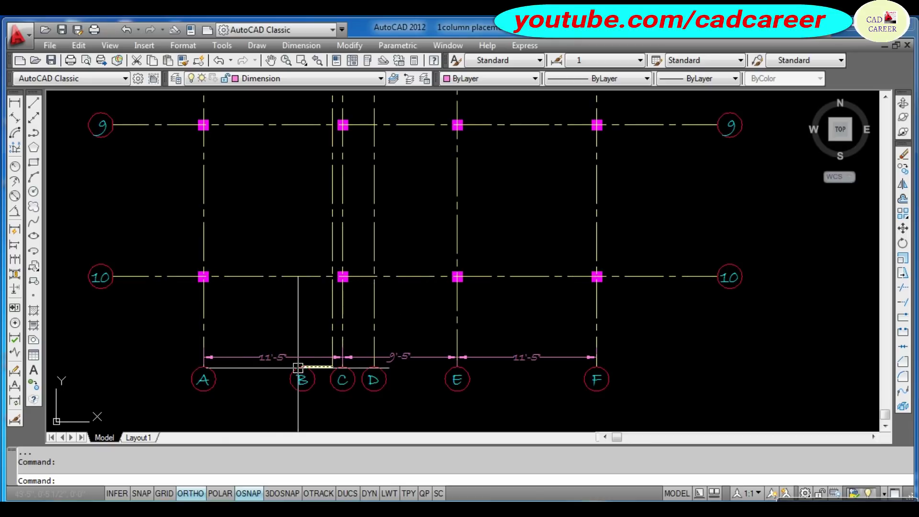
{"action": "middle_click_drag", "start_coordinate": [374, 352], "coordinate": [277, 366]}
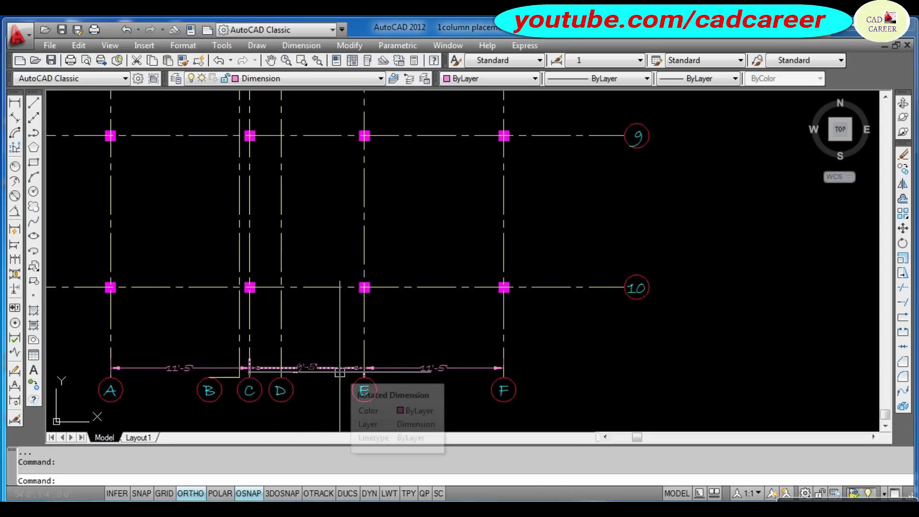
{"action": "middle_click_drag", "start_coordinate": [360, 379], "coordinate": [263, 389]}
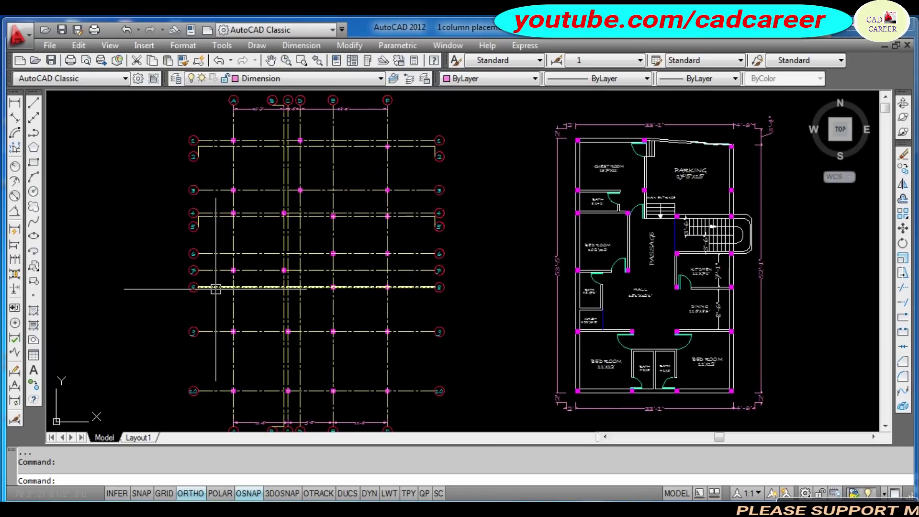
Place a vertical linear dimension from row 10 to row 9 on the left, offset 10.
{"action": "left_click", "coordinate": [15, 102]}
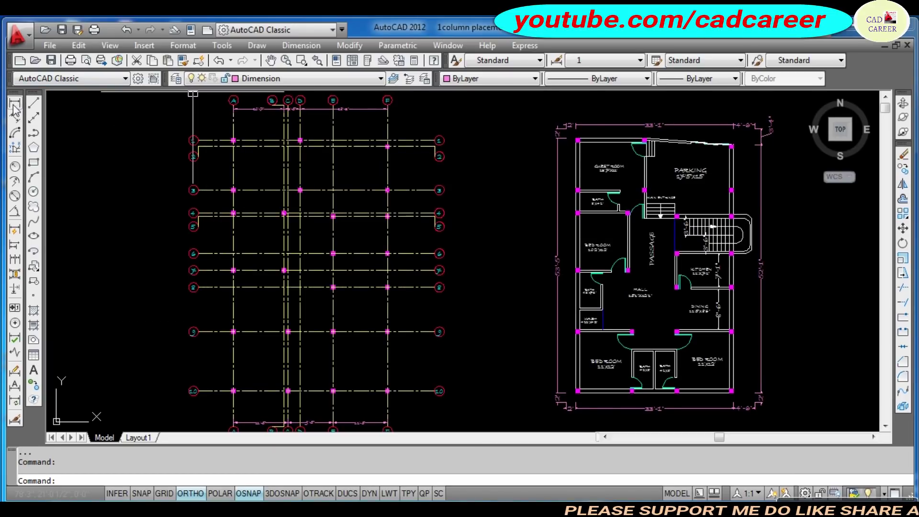
{"action": "scroll", "coordinate": [192, 413], "scroll_direction": "up", "scroll_amount": 5}
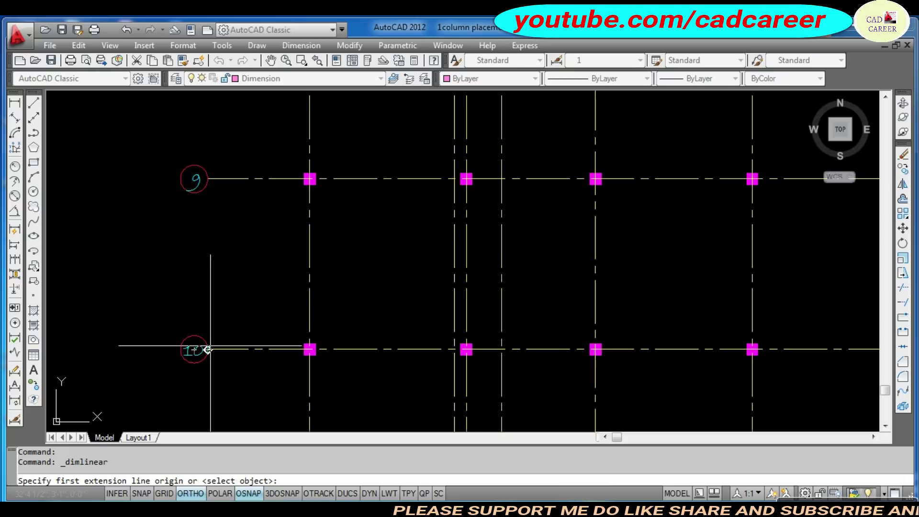
{"action": "left_click", "coordinate": [208, 349]}
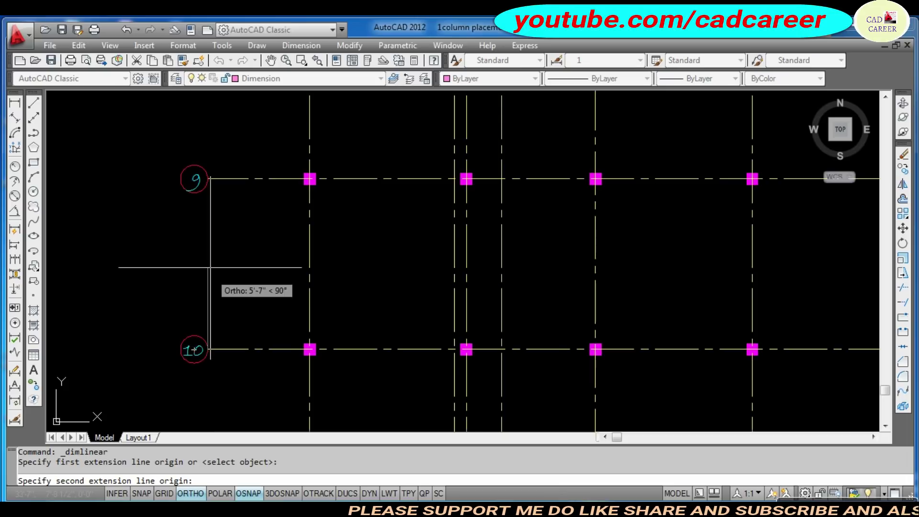
{"action": "left_click", "coordinate": [208, 178]}
{"action": "type", "text": "10"}
{"action": "key", "text": "Return"}
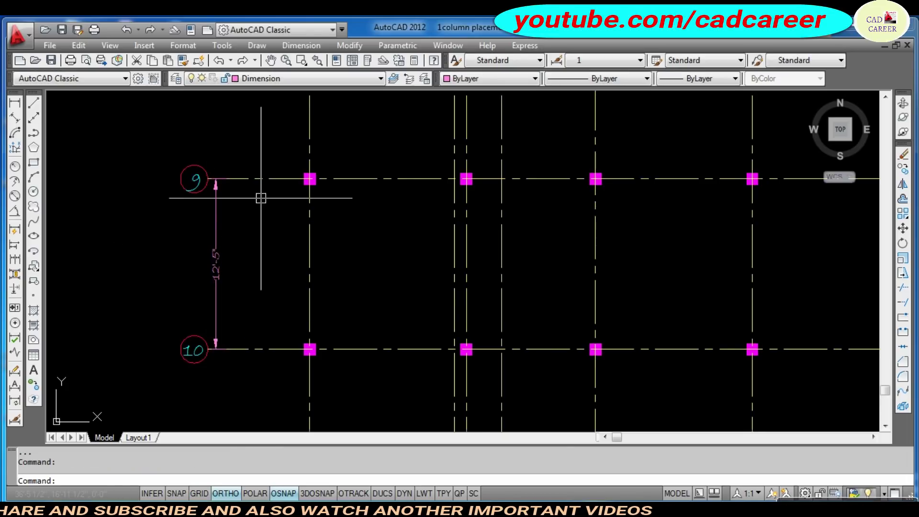
Continue the left-side dimension chain from row 9 up to row 1.
{"action": "middle_click_drag", "start_coordinate": [258, 199], "coordinate": [228, 299]}
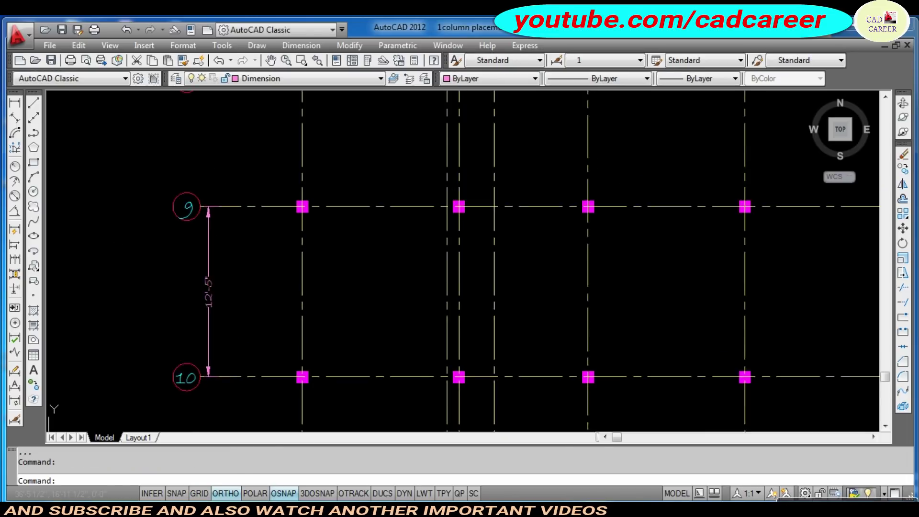
{"action": "left_click", "coordinate": [15, 260]}
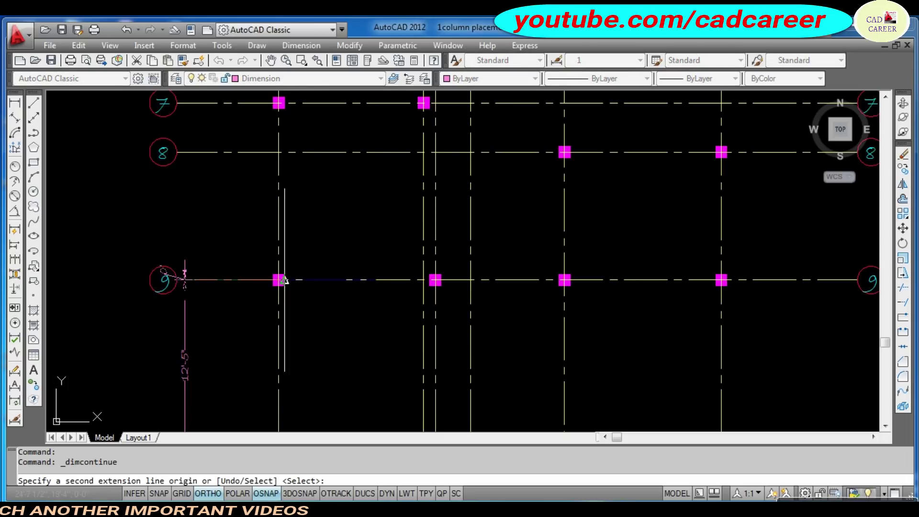
{"action": "middle_click_drag", "start_coordinate": [263, 197], "coordinate": [282, 256]}
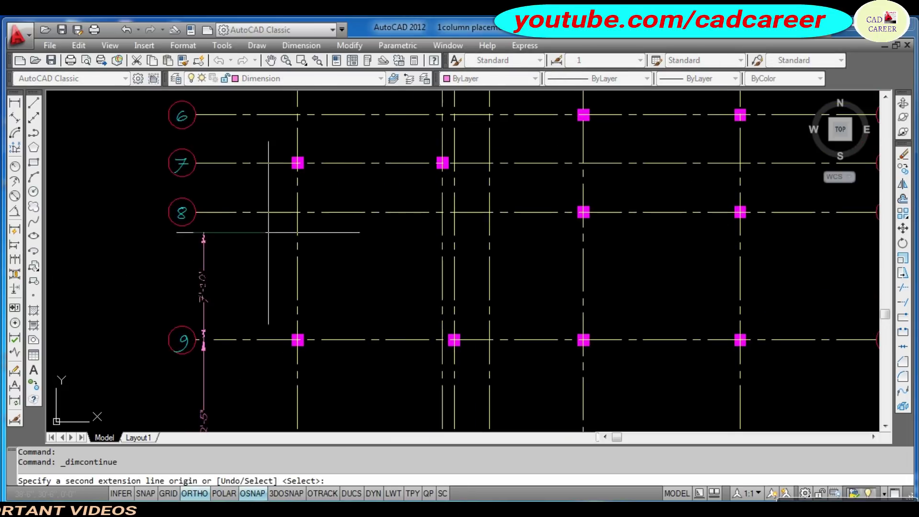
{"action": "left_click", "coordinate": [202, 163]}
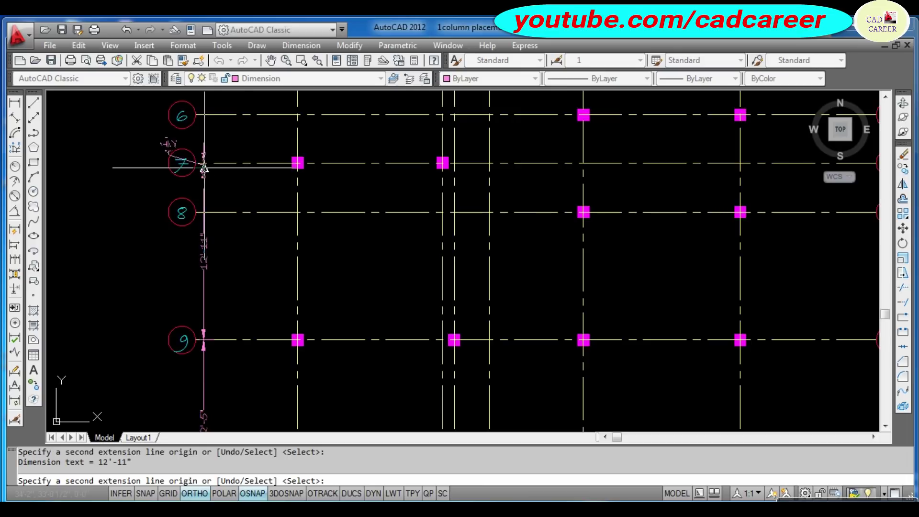
{"action": "middle_click_drag", "start_coordinate": [213, 188], "coordinate": [225, 276]}
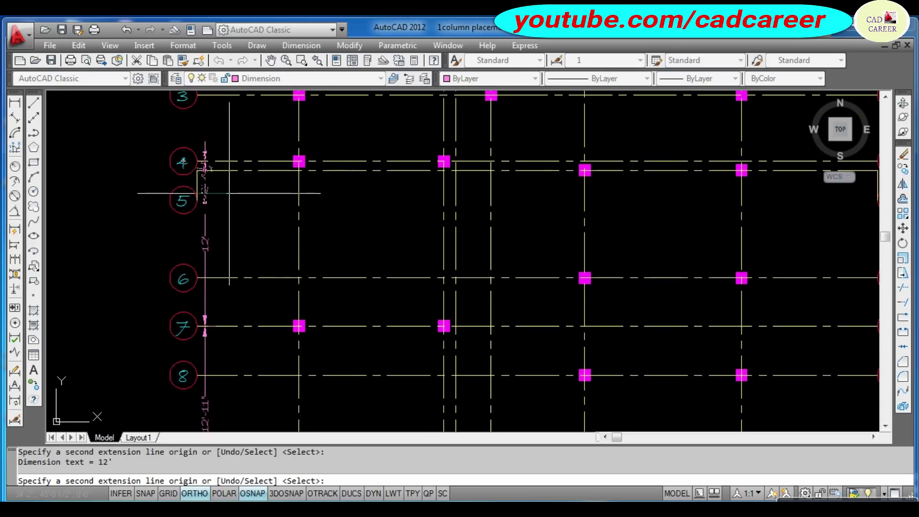
{"action": "middle_click_drag", "start_coordinate": [229, 194], "coordinate": [214, 332]}
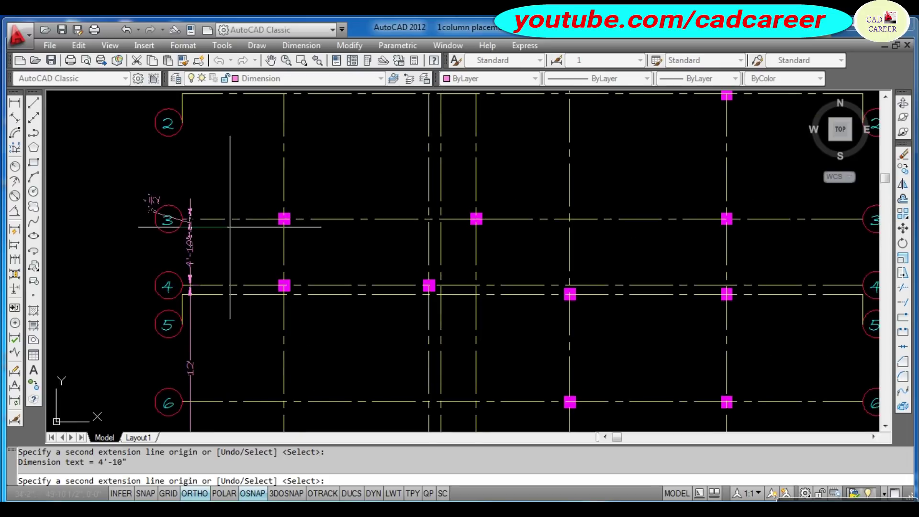
{"action": "middle_click_drag", "start_coordinate": [229, 227], "coordinate": [203, 299]}
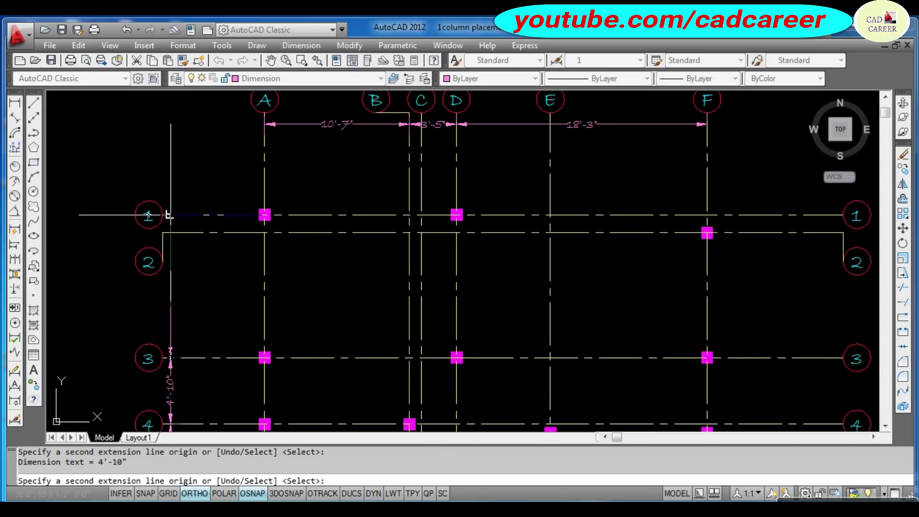
{"action": "left_click", "coordinate": [169, 215]}
{"action": "key", "text": "Escape"}
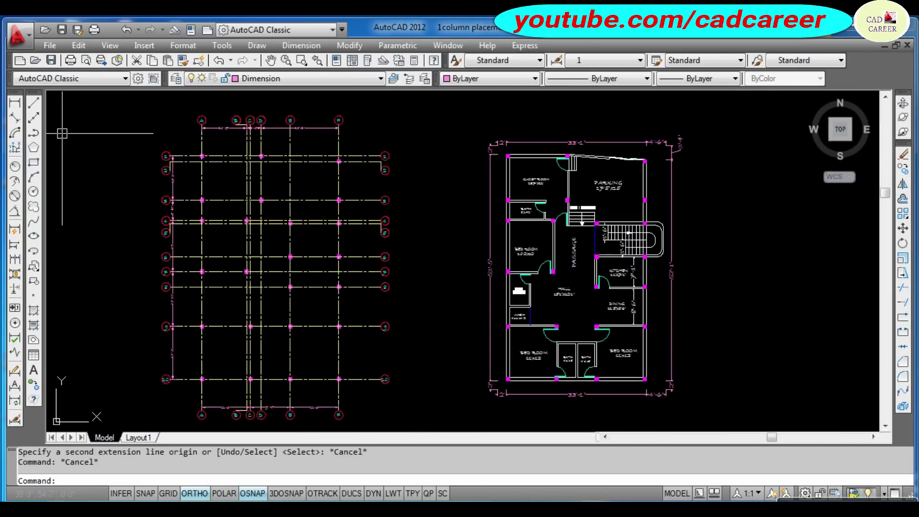
Place the first right-side vertical dimension beside rows 9 and 10, entering offset 0.
{"action": "left_click", "coordinate": [15, 103]}
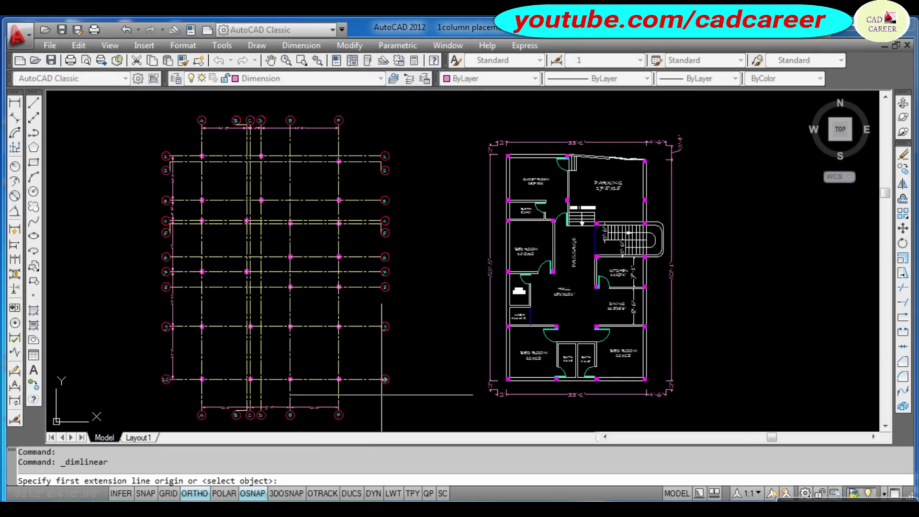
{"action": "scroll", "coordinate": [379, 366], "scroll_direction": "up", "scroll_amount": 3}
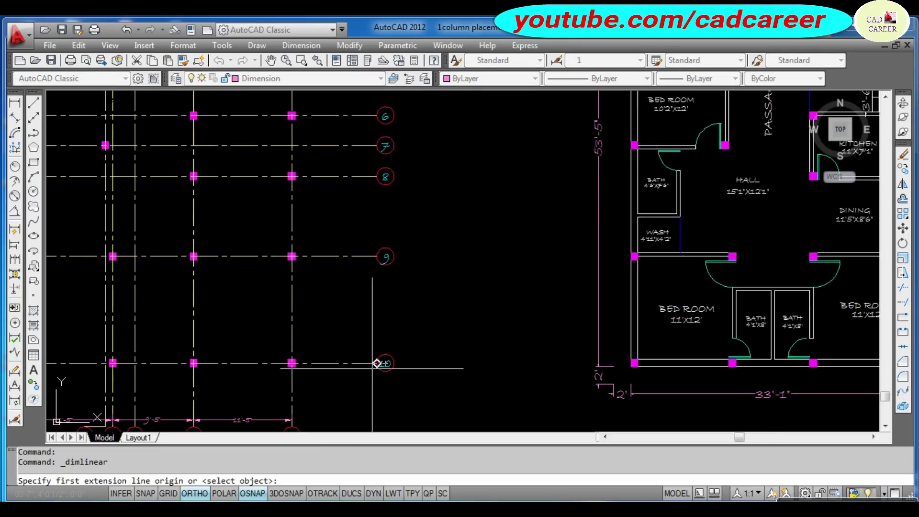
{"action": "left_click", "coordinate": [377, 257]}
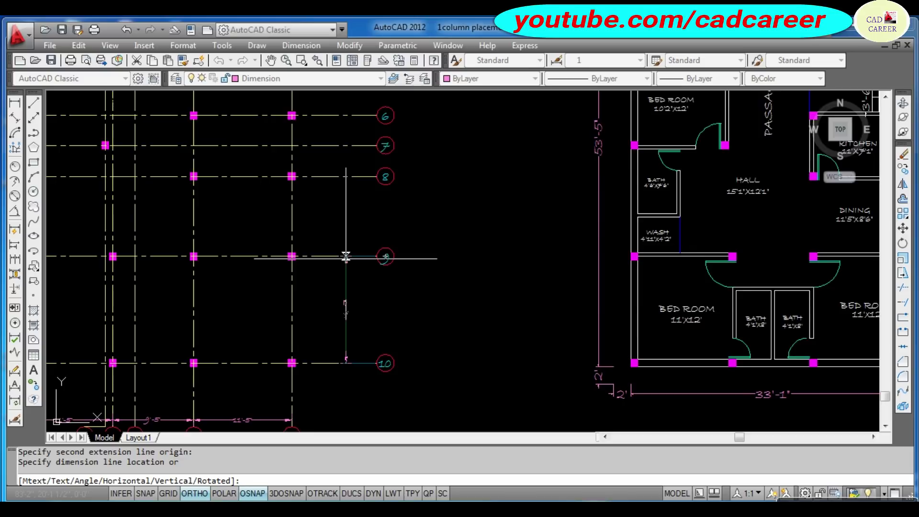
{"action": "type", "text": "10"}
{"action": "key", "text": "Return"}
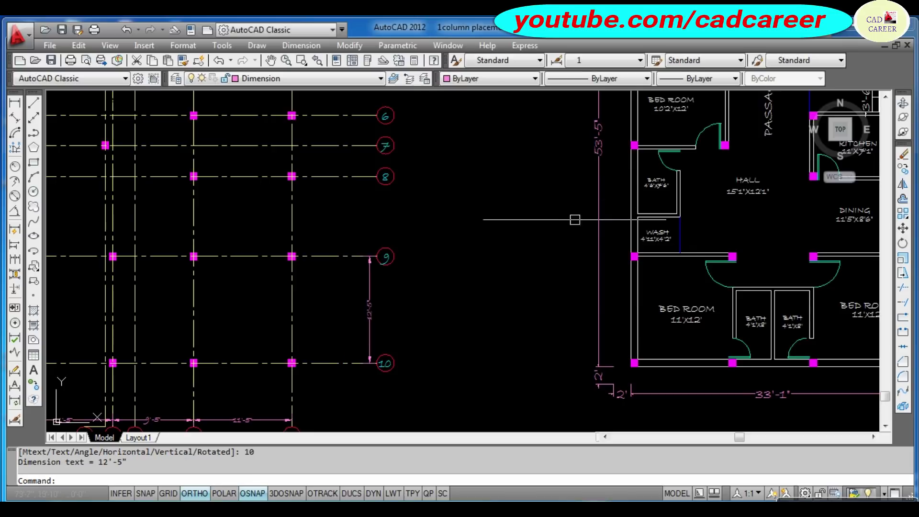
Continue the right-side chain with 9'-4" to row 8 and 7'-10" to row 4.
{"action": "left_click", "coordinate": [16, 261]}
{"action": "middle_click_drag", "start_coordinate": [351, 237], "coordinate": [358, 294]}
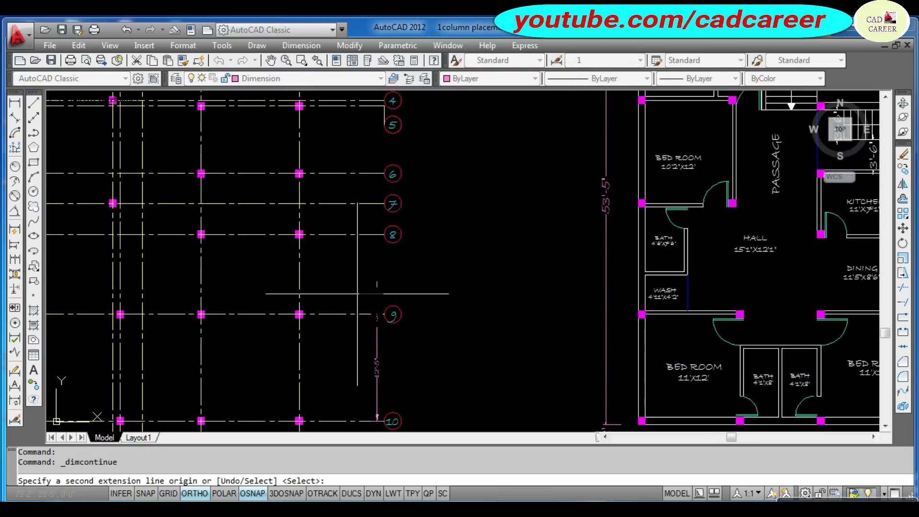
{"action": "scroll", "coordinate": [377, 295], "scroll_direction": "up", "scroll_amount": 3}
{"action": "left_click", "coordinate": [371, 179]}
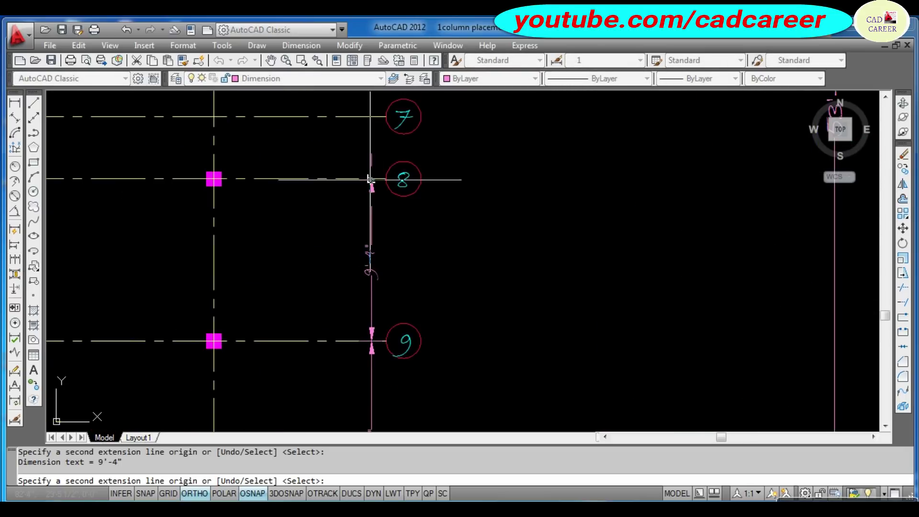
{"action": "middle_click_drag", "start_coordinate": [371, 219], "coordinate": [375, 381]}
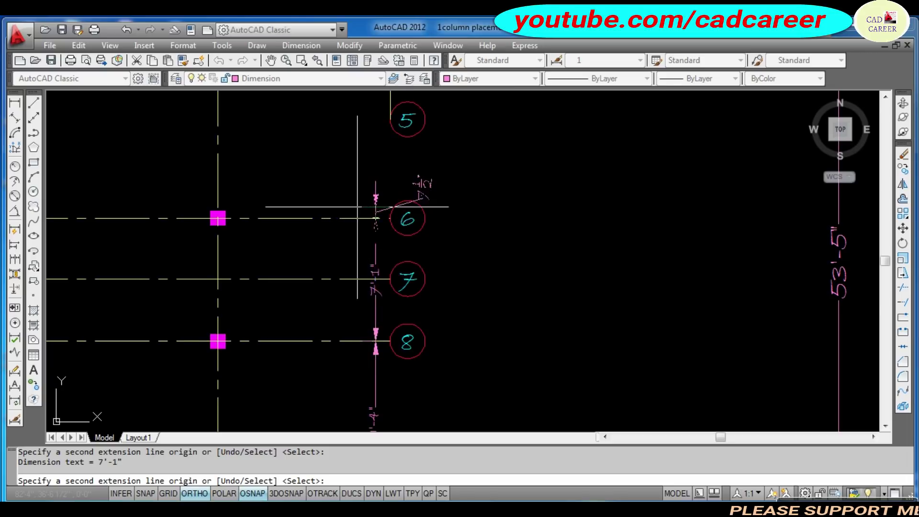
{"action": "middle_click_drag", "start_coordinate": [376, 134], "coordinate": [389, 292]}
{"action": "left_click", "coordinate": [385, 239]}
Finish the right-side chain with 5'-6" to row 3 and 9'-1" to row 2.
{"action": "left_click", "coordinate": [387, 144]}
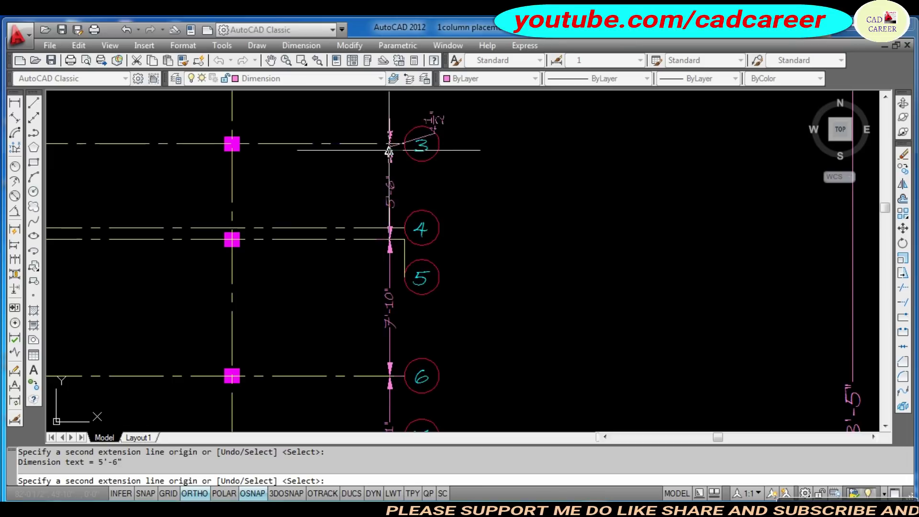
{"action": "middle_click_drag", "start_coordinate": [387, 144], "coordinate": [343, 305]}
{"action": "left_click", "coordinate": [353, 242]}
{"action": "scroll", "coordinate": [352, 263], "scroll_direction": "down", "scroll_amount": 2}
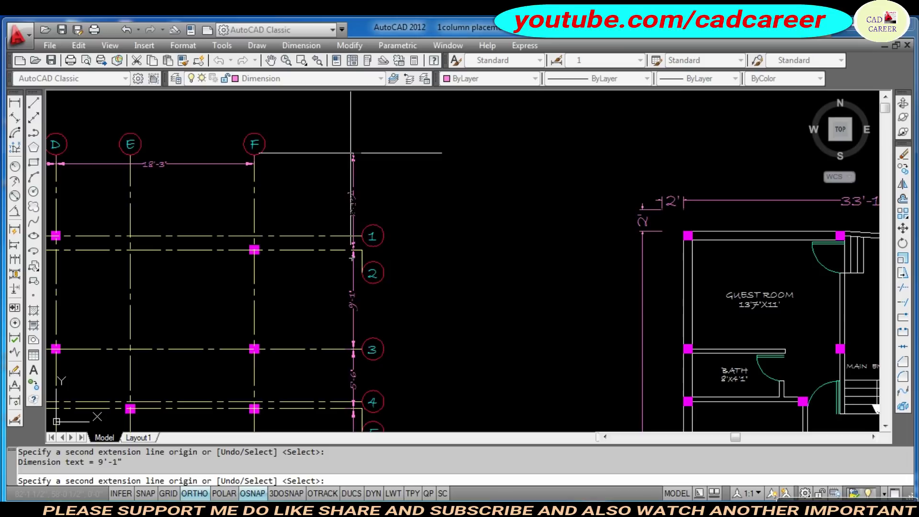
{"action": "scroll", "coordinate": [342, 246], "scroll_direction": "up", "scroll_amount": 3}
{"action": "scroll", "coordinate": [344, 245], "scroll_direction": "up", "scroll_amount": 3}
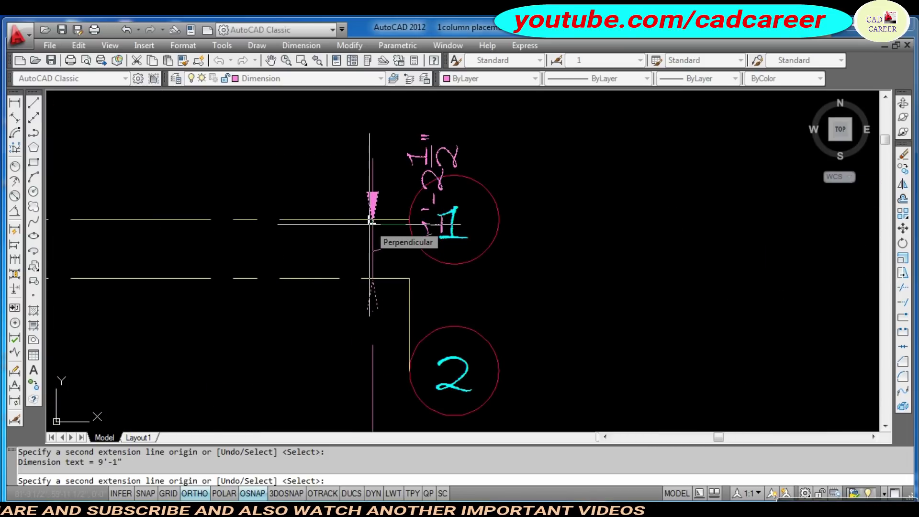
{"action": "scroll", "coordinate": [371, 221], "scroll_direction": "down", "scroll_amount": 4}
{"action": "scroll", "coordinate": [370, 220], "scroll_direction": "up", "scroll_amount": 3}
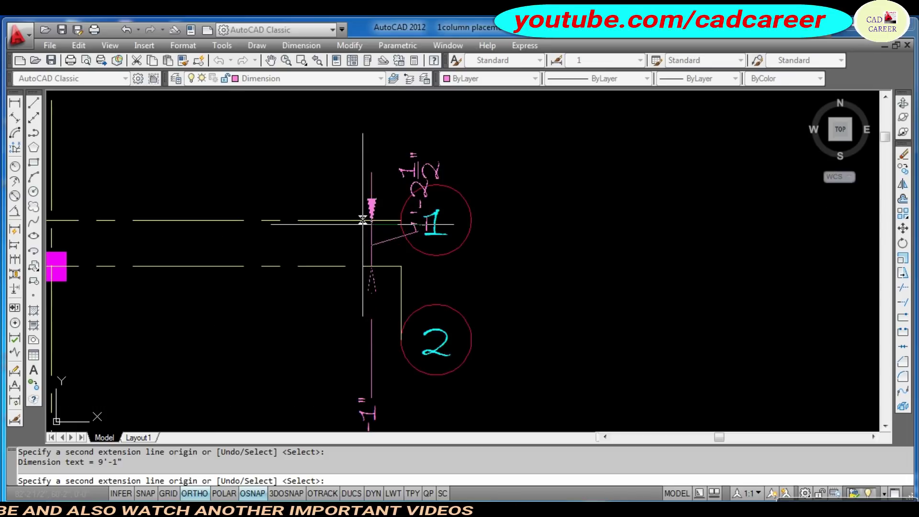
{"action": "scroll", "coordinate": [363, 222], "scroll_direction": "down", "scroll_amount": 6}
{"action": "scroll", "coordinate": [363, 222], "scroll_direction": "down", "scroll_amount": 2}
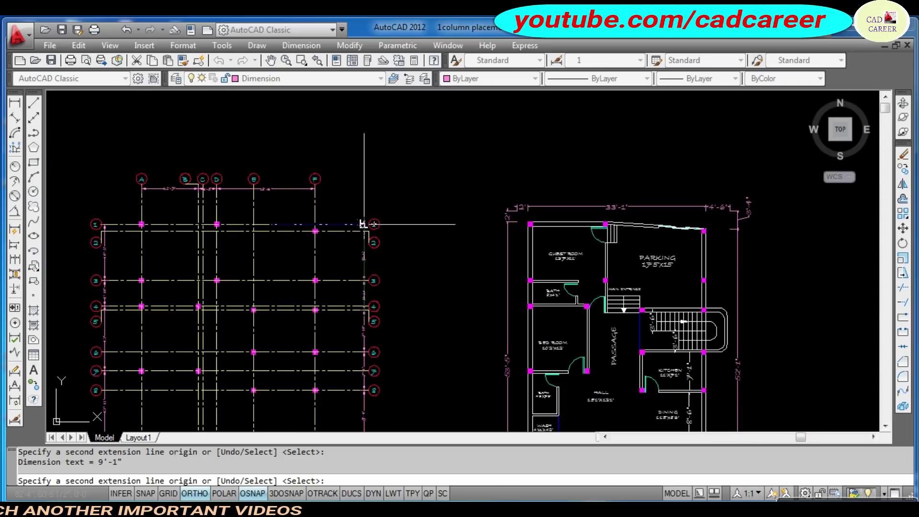
{"action": "key", "text": "Escape"}
{"action": "scroll", "coordinate": [110, 213], "scroll_direction": "up", "scroll_amount": 5}
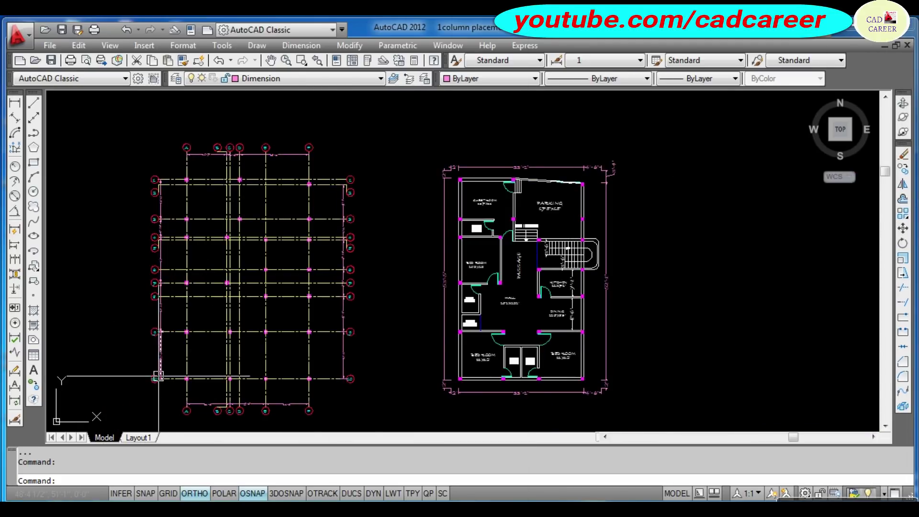
{"action": "scroll", "coordinate": [158, 376], "scroll_direction": "up", "scroll_amount": 3}
{"action": "middle_click_drag", "start_coordinate": [209, 324], "coordinate": [211, 341]}
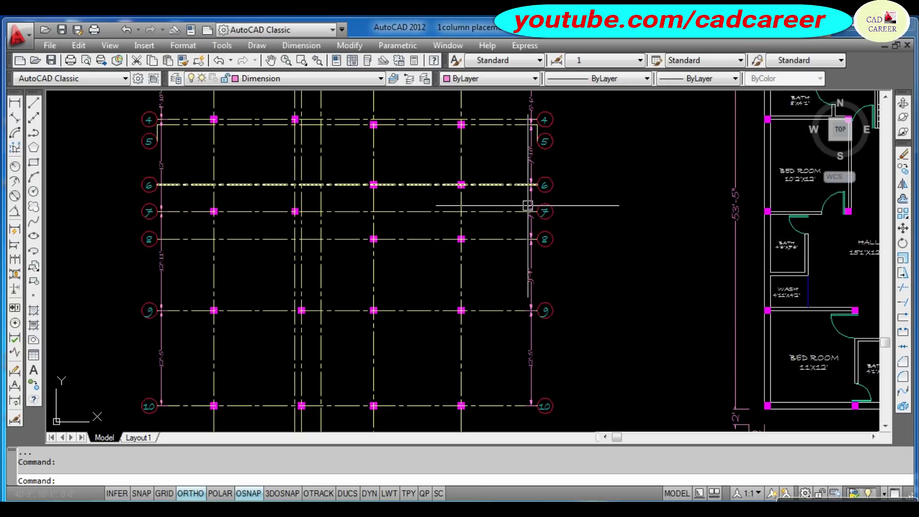
{"action": "mouse_move", "coordinate": [489, 184]}
{"action": "middle_mouse_down"}
{"action": "mouse_move", "coordinate": [417, 270]}
{"action": "mouse_move", "coordinate": [392, 275]}
{"action": "middle_mouse_up"}
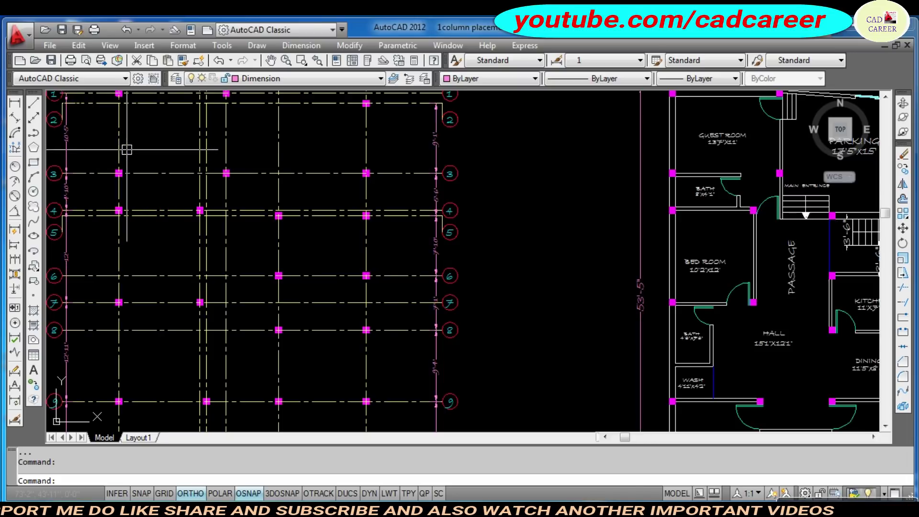
{"action": "scroll", "coordinate": [207, 163], "scroll_direction": "down", "scroll_amount": 3}
{"action": "scroll", "coordinate": [185, 154], "scroll_direction": "up", "scroll_amount": 3}
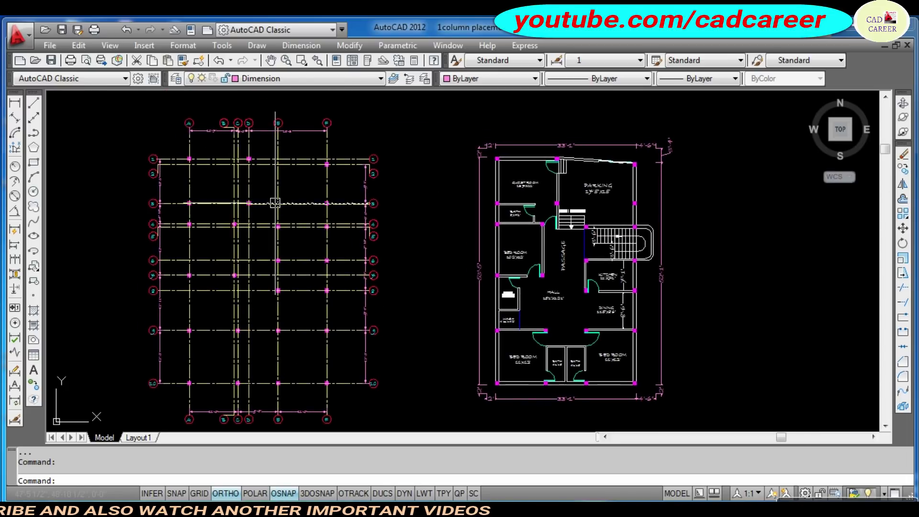
Add a horizontal 5" dimension at the top-left column's grid offset.
{"action": "middle_click_drag", "start_coordinate": [448, 142], "coordinate": [427, 110]}
{"action": "key", "text": "Escape"}
{"action": "key", "text": "Escape"}
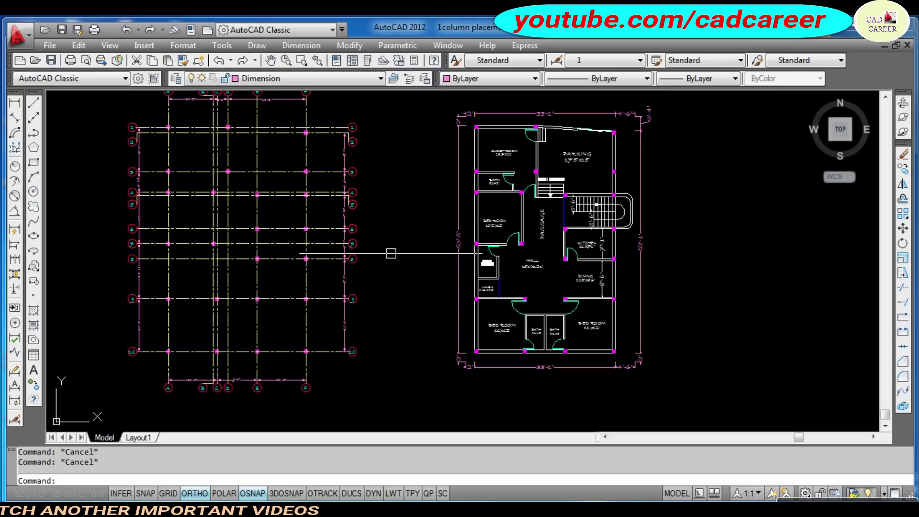
{"action": "scroll", "coordinate": [213, 133], "scroll_direction": "up", "scroll_amount": 3}
{"action": "scroll", "coordinate": [165, 134], "scroll_direction": "up", "scroll_amount": 3}
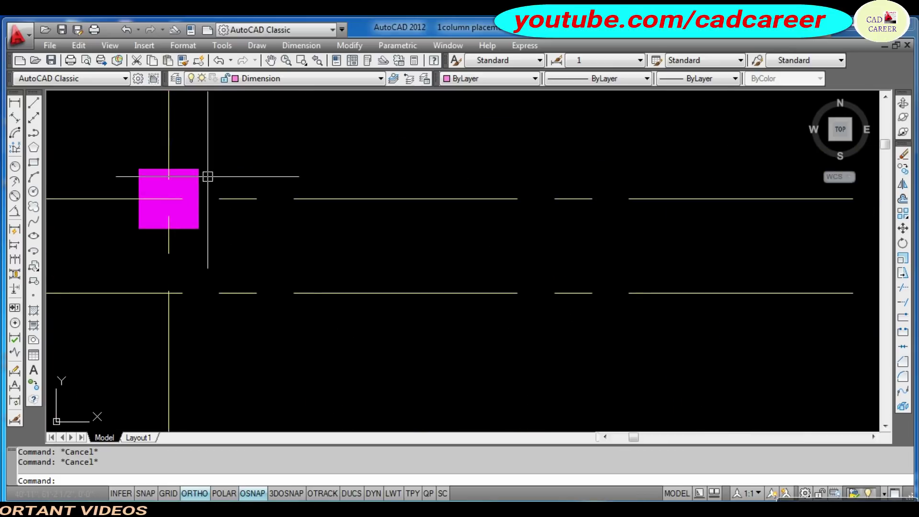
{"action": "scroll", "coordinate": [210, 194], "scroll_direction": "up", "scroll_amount": 3}
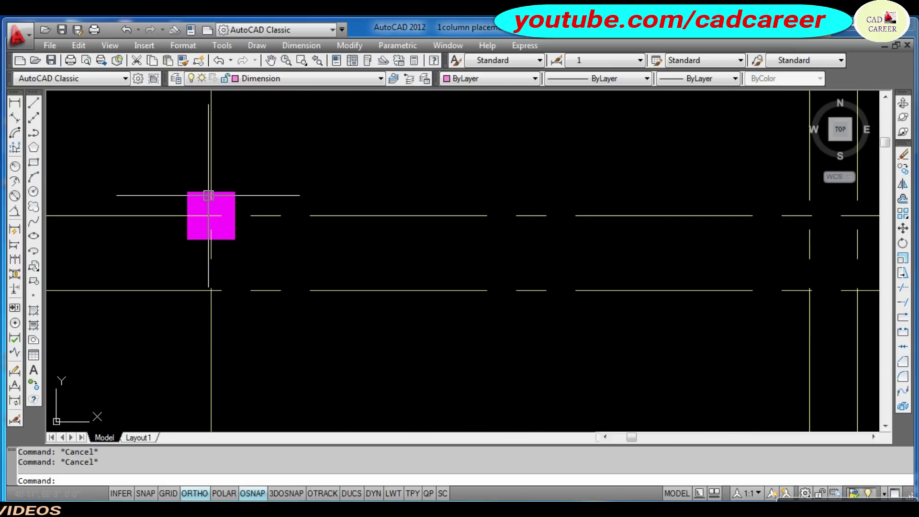
{"action": "left_click", "coordinate": [15, 102]}
{"action": "scroll", "coordinate": [243, 225], "scroll_direction": "up", "scroll_amount": 3}
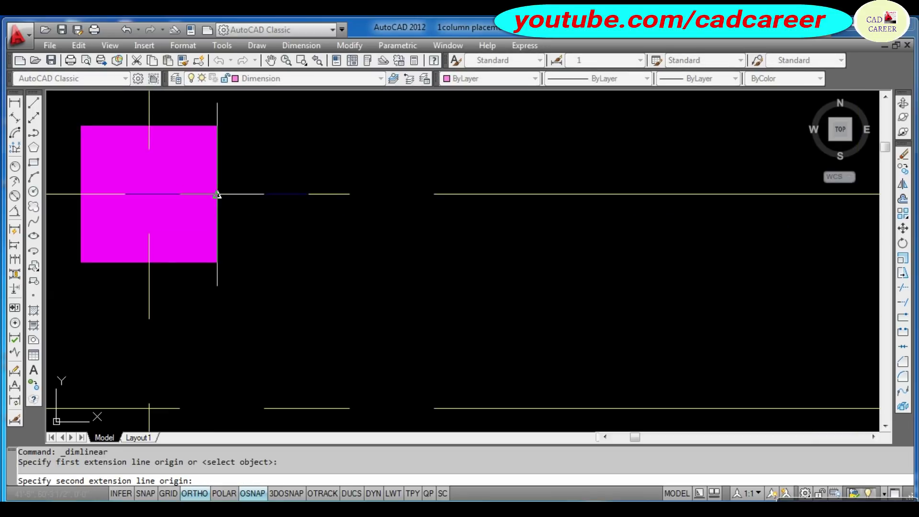
{"action": "left_click", "coordinate": [217, 126]}
{"action": "scroll", "coordinate": [379, 127], "scroll_direction": "down", "scroll_amount": 3}
{"action": "left_click", "coordinate": [322, 129]}
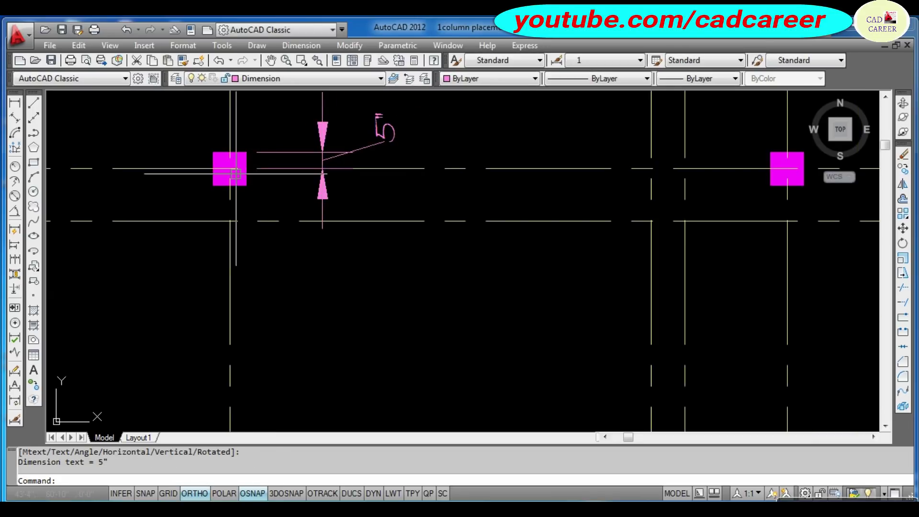
{"action": "scroll", "coordinate": [194, 193], "scroll_direction": "up", "scroll_amount": 3}
Add a vertical 5" dimension at the same column's offset.
{"action": "key", "text": "Return"}
{"action": "left_click", "coordinate": [194, 193]}
{"action": "left_click", "coordinate": [194, 159]}
{"action": "scroll", "coordinate": [205, 176], "scroll_direction": "down", "scroll_amount": 3}
{"action": "scroll", "coordinate": [178, 182], "scroll_direction": "up", "scroll_amount": 2}
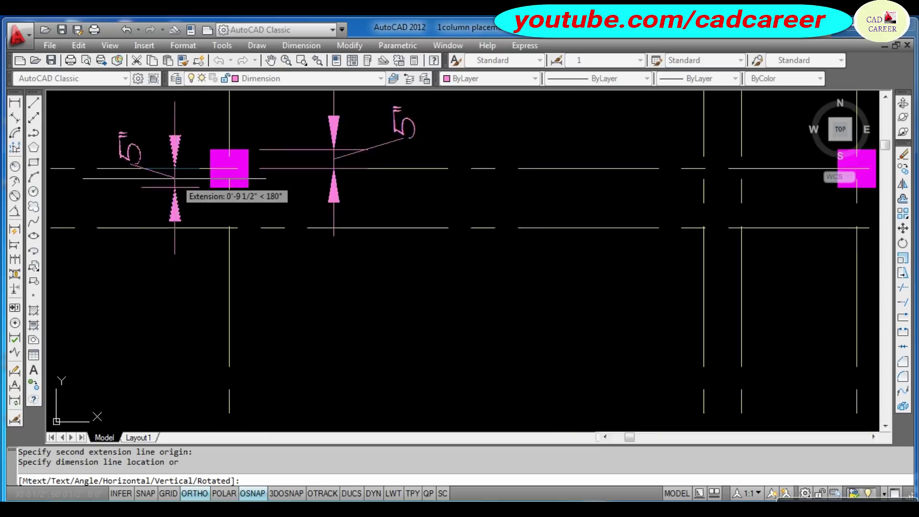
{"action": "scroll", "coordinate": [168, 178], "scroll_direction": "up", "scroll_amount": 2}
{"action": "left_click", "coordinate": [162, 180]}
{"action": "scroll", "coordinate": [165, 172], "scroll_direction": "down", "scroll_amount": 2}
{"action": "scroll", "coordinate": [279, 184], "scroll_direction": "down", "scroll_amount": 3}
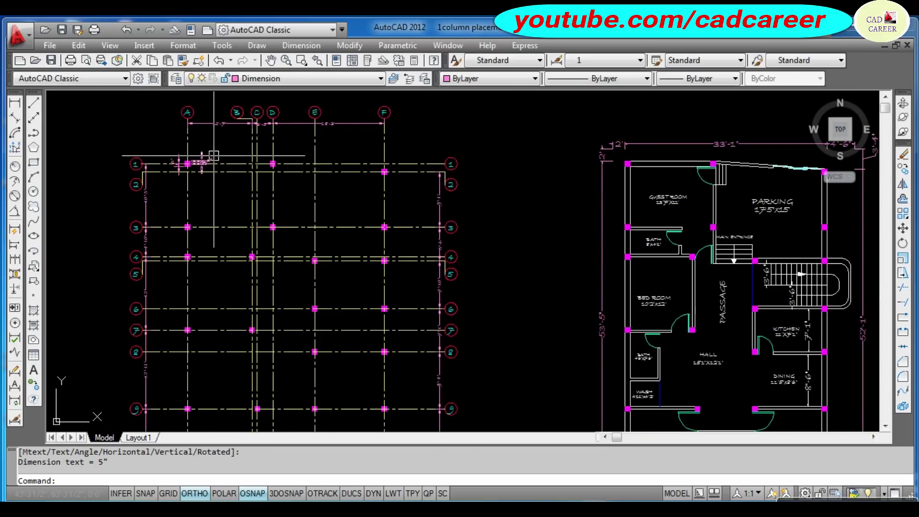
{"action": "scroll", "coordinate": [214, 156], "scroll_direction": "up", "scroll_amount": 5}
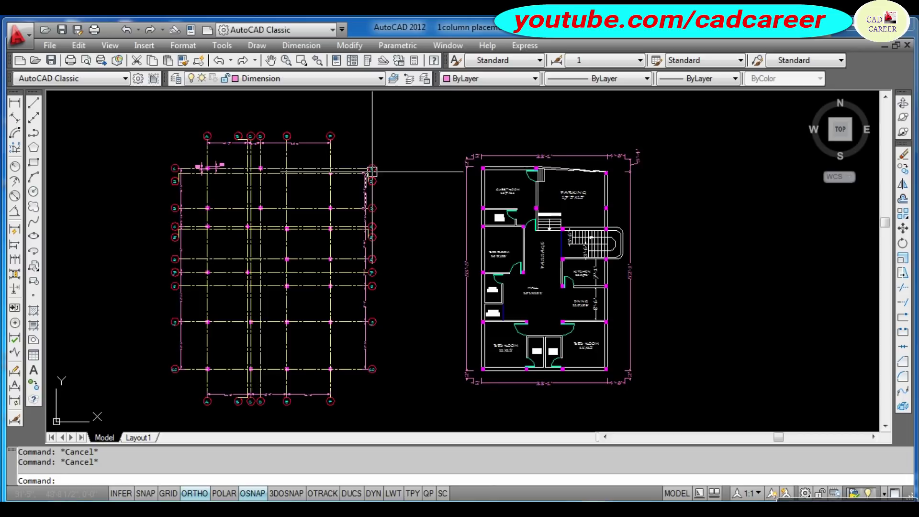
Turn on the dashed outline's layer, keeping Dimension as the current layer.
{"action": "left_click", "coordinate": [202, 111]}
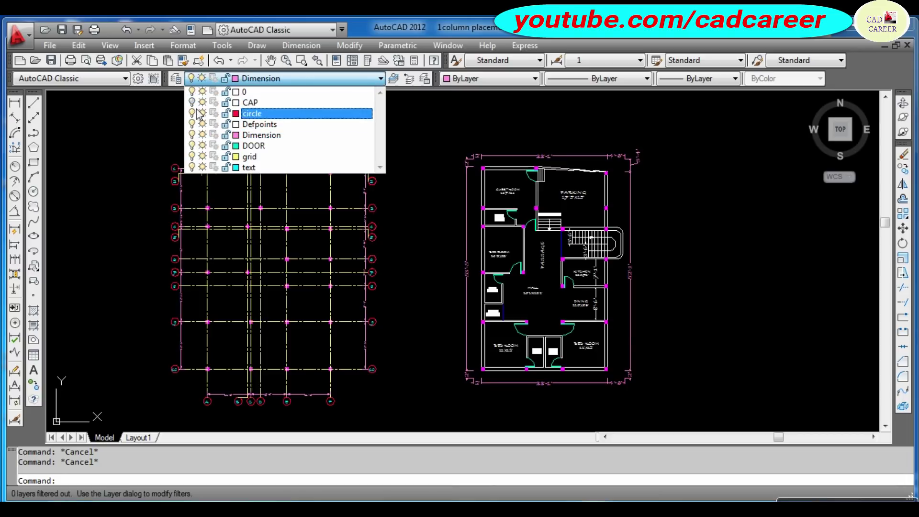
{"action": "left_click", "coordinate": [147, 166]}
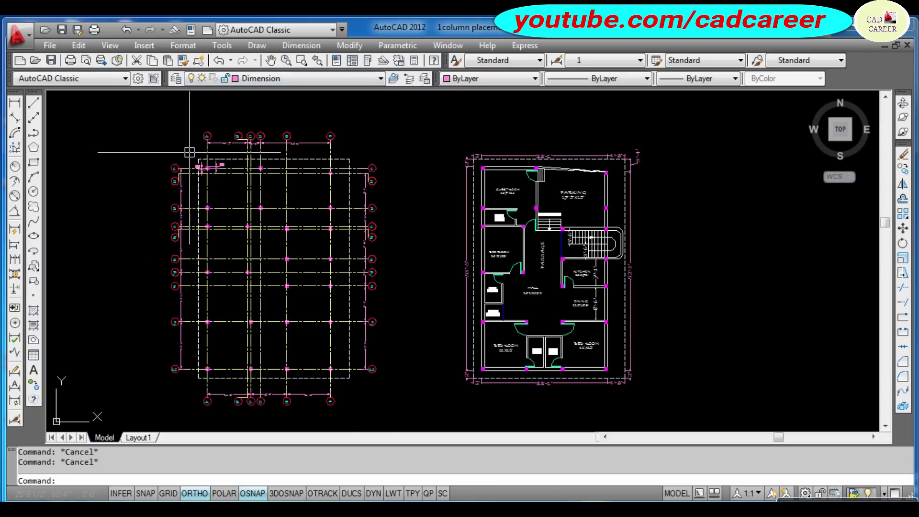
{"action": "scroll", "coordinate": [201, 158], "scroll_direction": "up", "scroll_amount": 4}
{"action": "scroll", "coordinate": [227, 251], "scroll_direction": "up", "scroll_amount": 2}
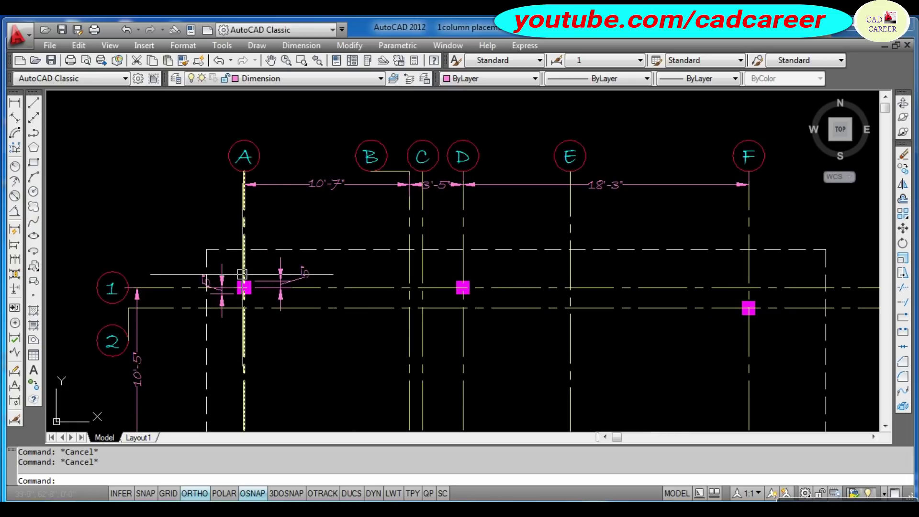
Pan and zoom to show bubbles A to F above row 1.
{"action": "middle_click_drag", "start_coordinate": [242, 272], "coordinate": [234, 258]}
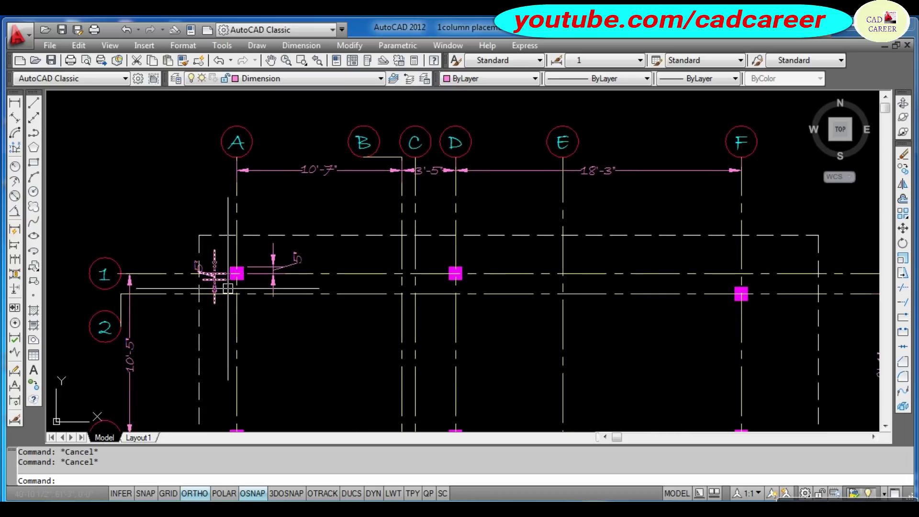
{"action": "scroll", "coordinate": [227, 278], "scroll_direction": "up", "scroll_amount": 3}
{"action": "scroll", "coordinate": [244, 276], "scroll_direction": "down", "scroll_amount": 5}
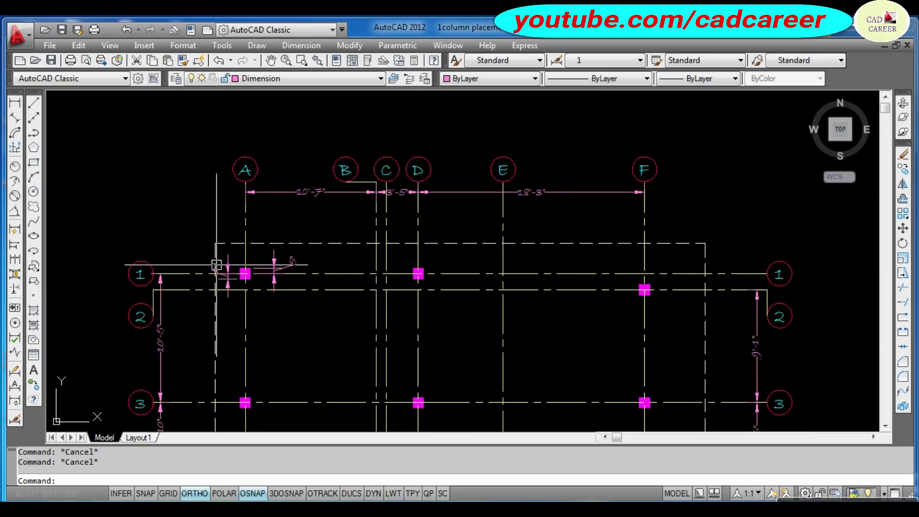
{"action": "scroll", "coordinate": [210, 243], "scroll_direction": "up", "scroll_amount": 5}
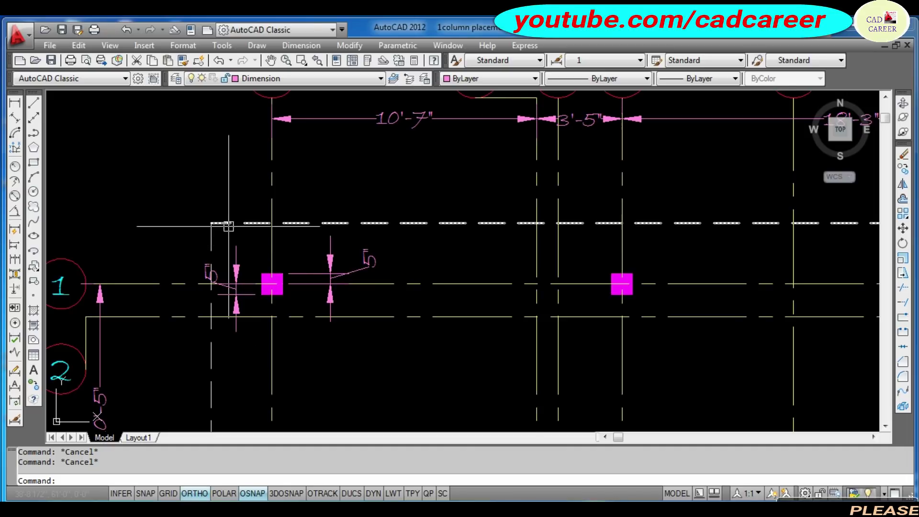
{"action": "middle_click_drag", "start_coordinate": [255, 252], "coordinate": [230, 298]}
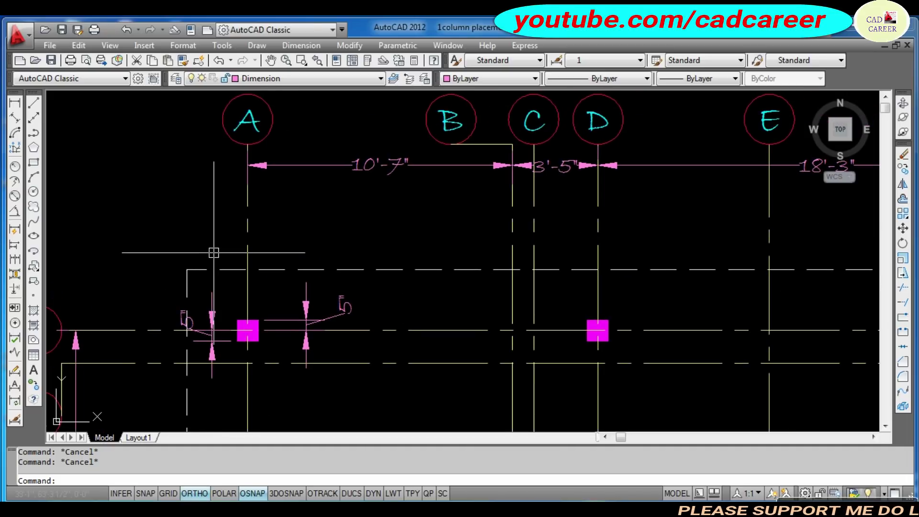
{"action": "scroll", "coordinate": [214, 252], "scroll_direction": "down", "scroll_amount": 6}
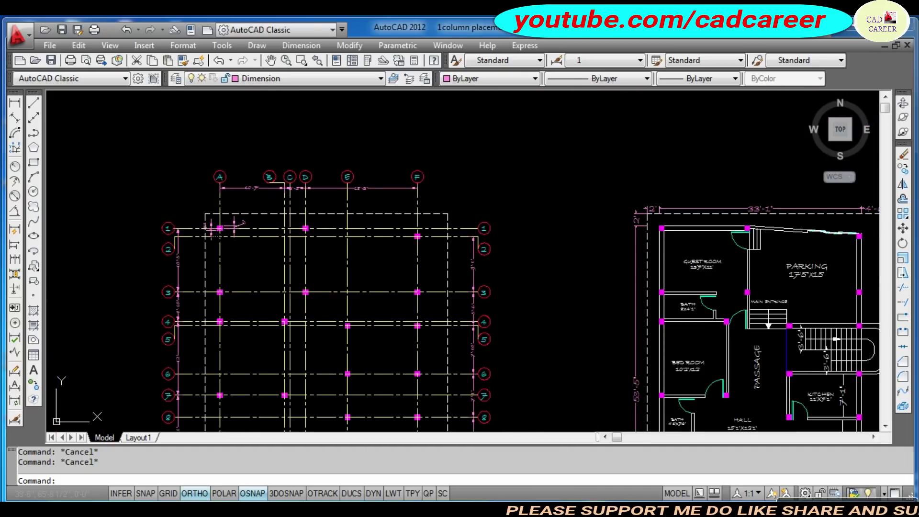
{"action": "middle_click_drag", "start_coordinate": [215, 214], "coordinate": [223, 192]}
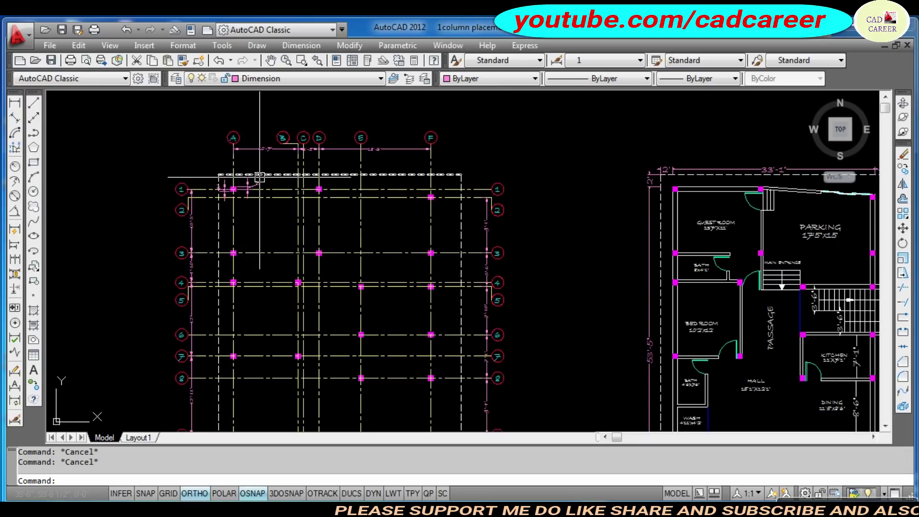
{"action": "scroll", "coordinate": [247, 177], "scroll_direction": "down", "scroll_amount": 2}
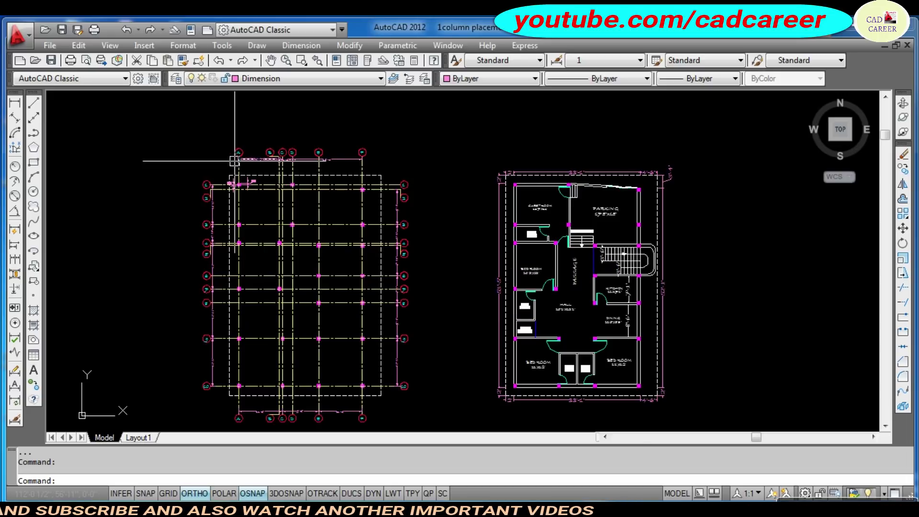
{"action": "scroll", "coordinate": [234, 146], "scroll_direction": "up", "scroll_amount": 5}
{"action": "middle_click_drag", "start_coordinate": [66, 89], "coordinate": [66, 140]}
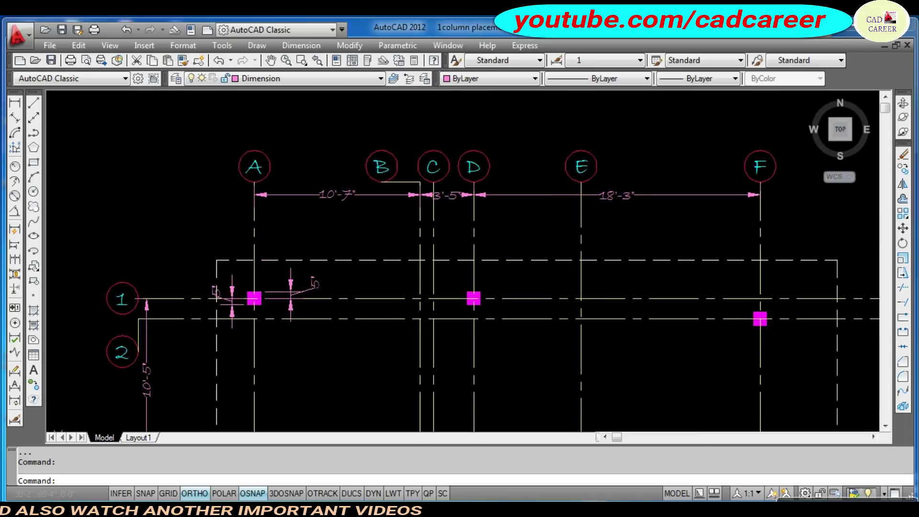
Dimension 2'-5" from the dashed outline's left edge to grid line A, in the top chain.
{"action": "left_click", "coordinate": [15, 102]}
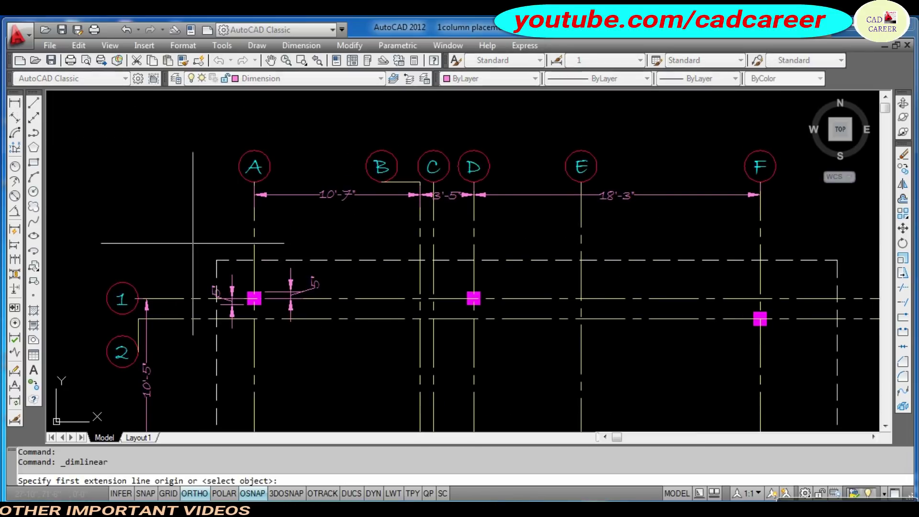
{"action": "left_click", "coordinate": [216, 260]}
{"action": "left_click", "coordinate": [254, 260]}
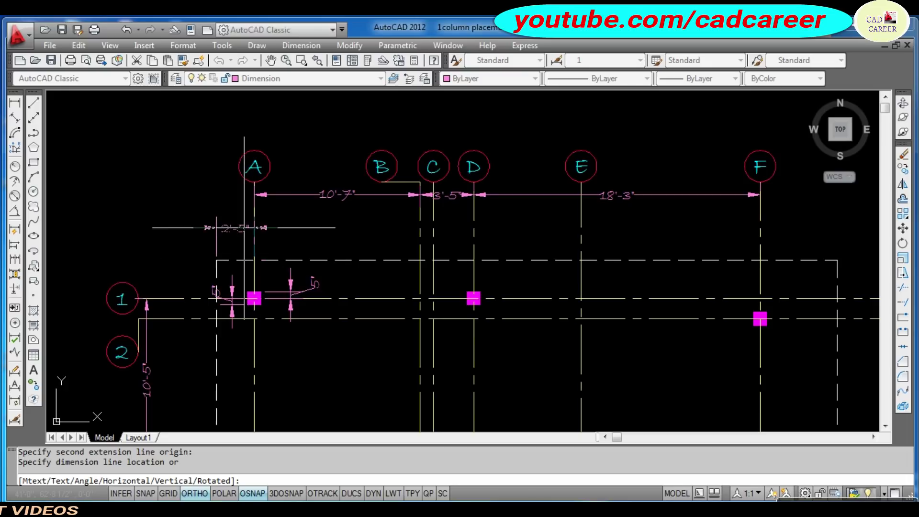
{"action": "left_click", "coordinate": [247, 196]}
{"action": "middle_click_drag", "start_coordinate": [251, 196], "coordinate": [201, 180]}
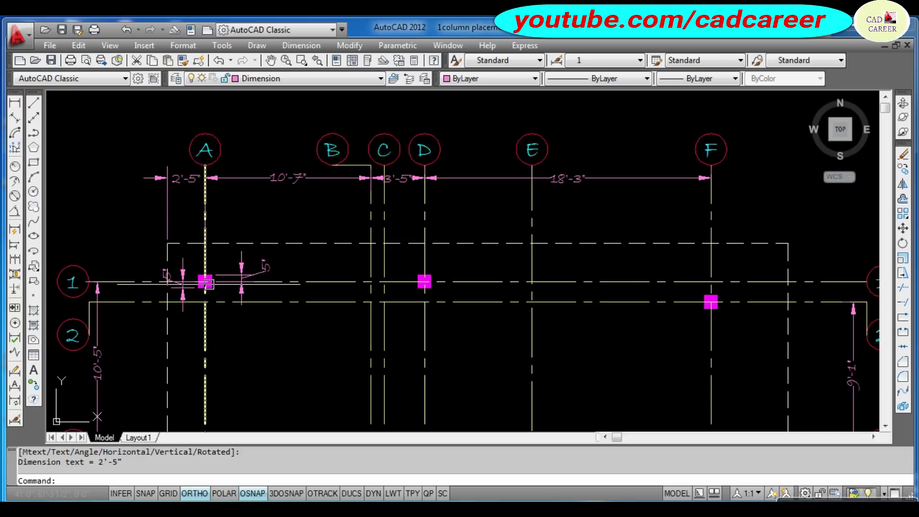
{"action": "scroll", "coordinate": [237, 206], "scroll_direction": "down", "scroll_amount": 4}
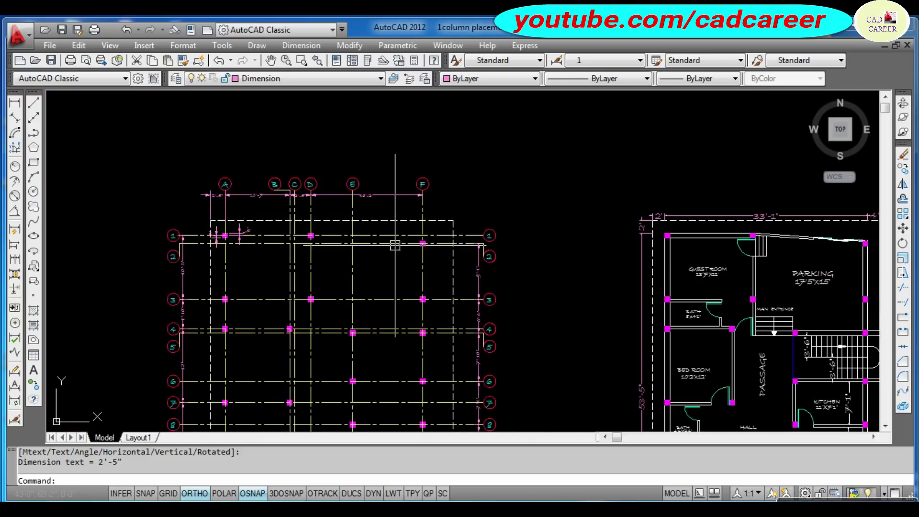
{"action": "scroll", "coordinate": [390, 226], "scroll_direction": "up", "scroll_amount": 2}
{"action": "scroll", "coordinate": [130, 195], "scroll_direction": "up", "scroll_amount": 3}
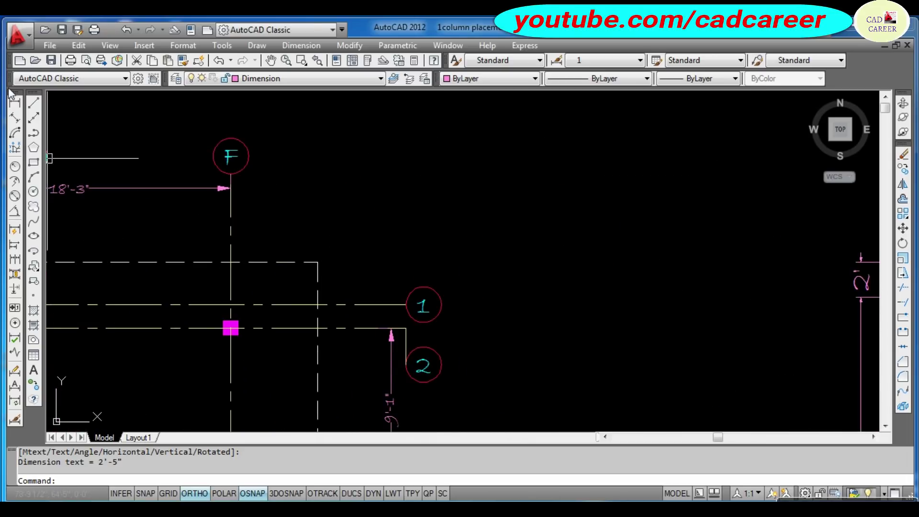
Add a 4'-11" dimension from grid line F to the outline's right edge.
{"action": "left_click", "coordinate": [15, 105]}
{"action": "left_click", "coordinate": [231, 262]}
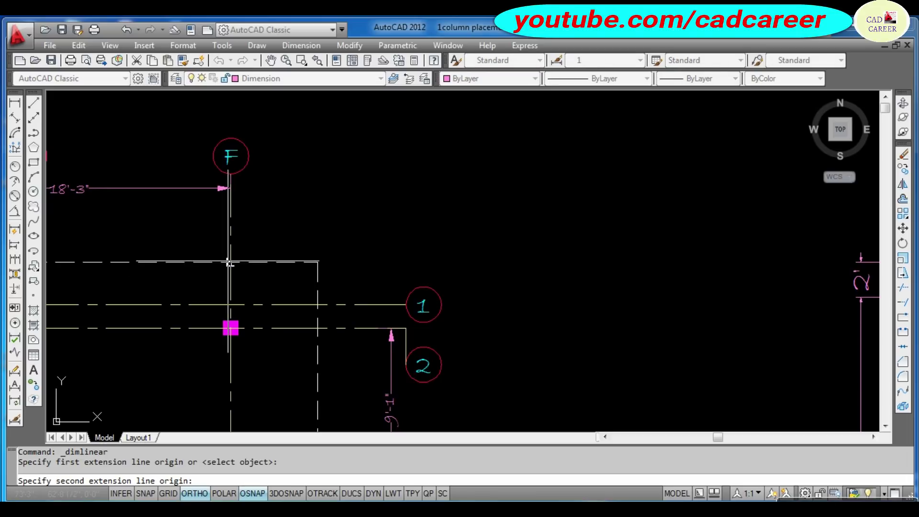
{"action": "left_click", "coordinate": [309, 263]}
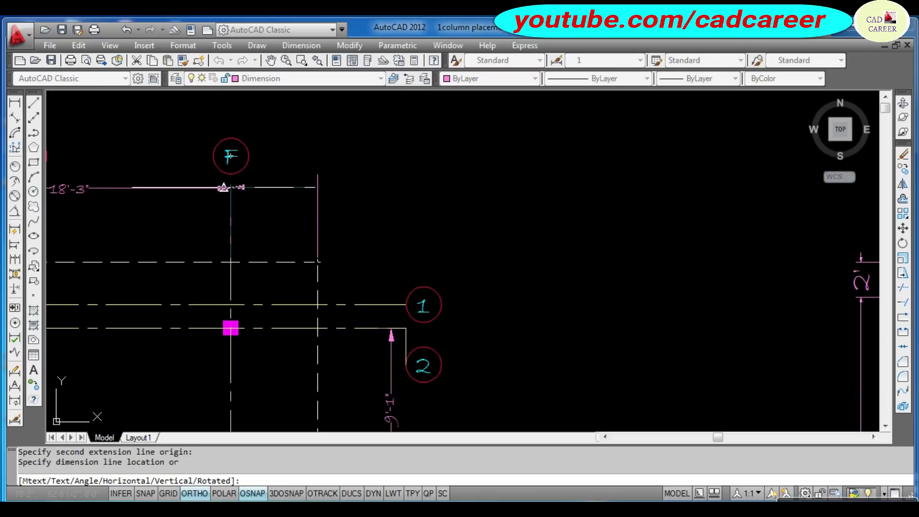
{"action": "left_click", "coordinate": [230, 189]}
{"action": "scroll", "coordinate": [268, 196], "scroll_direction": "down", "scroll_amount": 2}
{"action": "scroll", "coordinate": [295, 230], "scroll_direction": "up", "scroll_amount": 2}
{"action": "scroll", "coordinate": [309, 230], "scroll_direction": "up", "scroll_amount": 1}
{"action": "scroll", "coordinate": [309, 230], "scroll_direction": "up", "scroll_amount": 3}
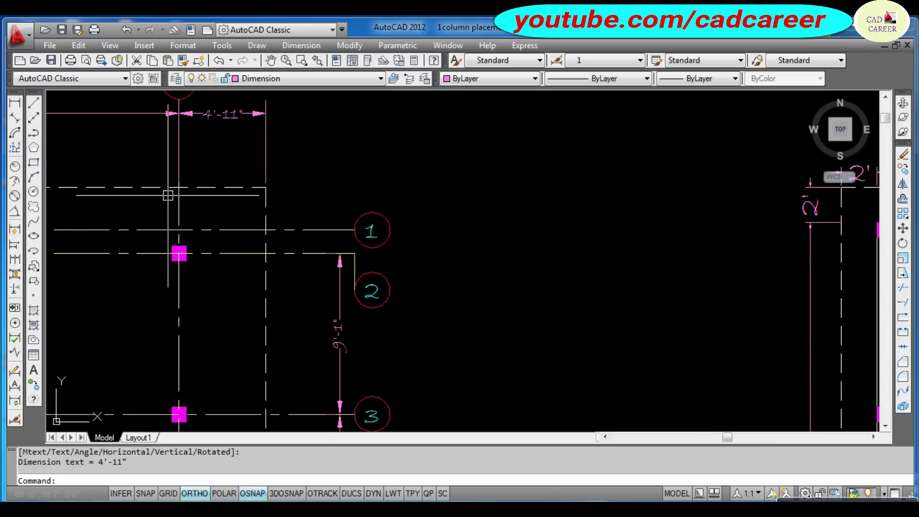
Add a 3'-9" dimension from the outline to row 1.
{"action": "left_click", "coordinate": [15, 103]}
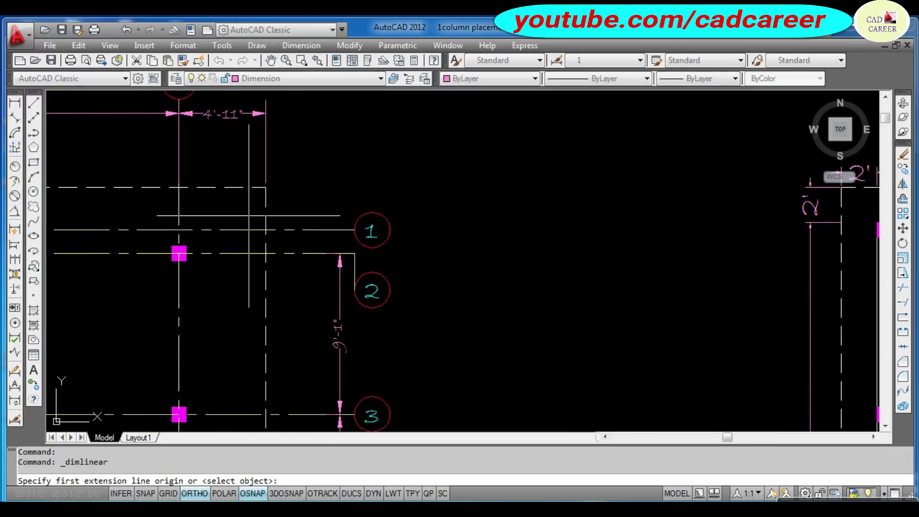
{"action": "left_click", "coordinate": [340, 253]}
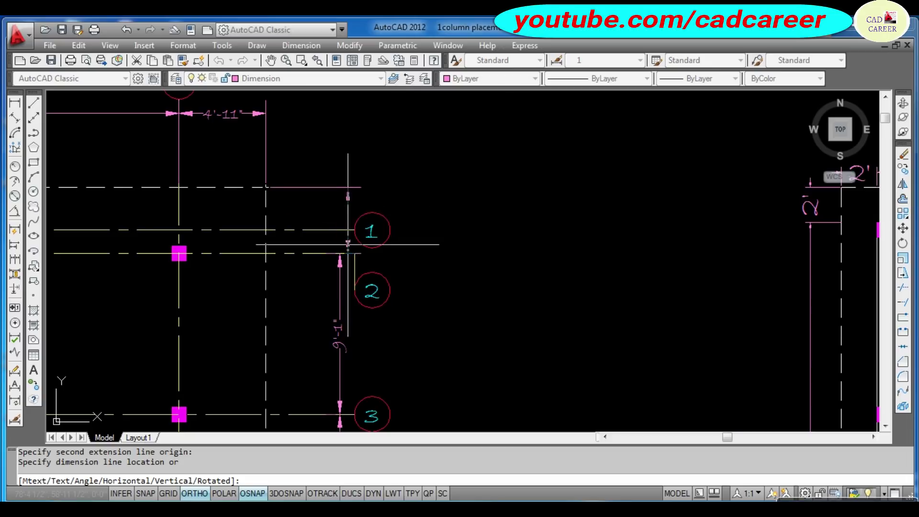
{"action": "left_click", "coordinate": [340, 253]}
{"action": "scroll", "coordinate": [241, 173], "scroll_direction": "up", "scroll_amount": 2}
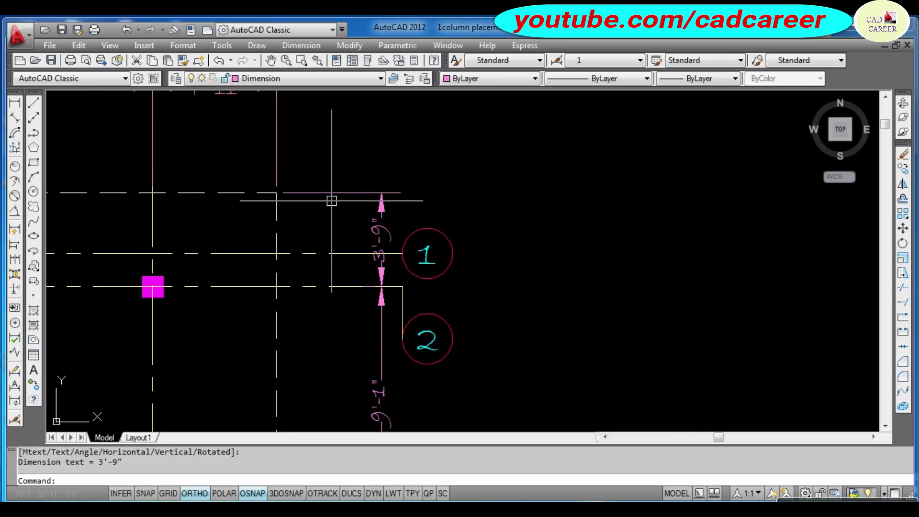
Add a 2'-5" bottom-chain dimension from the outline's left edge to grid line A.
{"action": "key", "text": "Escape"}
{"action": "key", "text": "Escape"}
{"action": "scroll", "coordinate": [331, 196], "scroll_direction": "down", "scroll_amount": 5}
{"action": "scroll", "coordinate": [331, 194], "scroll_direction": "up", "scroll_amount": 4}
{"action": "scroll", "coordinate": [306, 229], "scroll_direction": "down", "scroll_amount": 5}
{"action": "scroll", "coordinate": [249, 311], "scroll_direction": "up", "scroll_amount": 3}
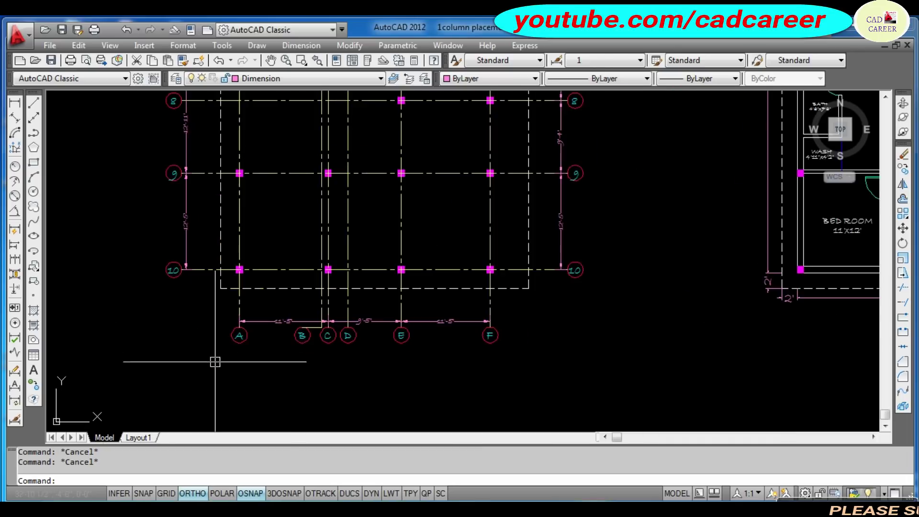
{"action": "scroll", "coordinate": [235, 290], "scroll_direction": "up", "scroll_amount": 3}
{"action": "left_click", "coordinate": [15, 104]}
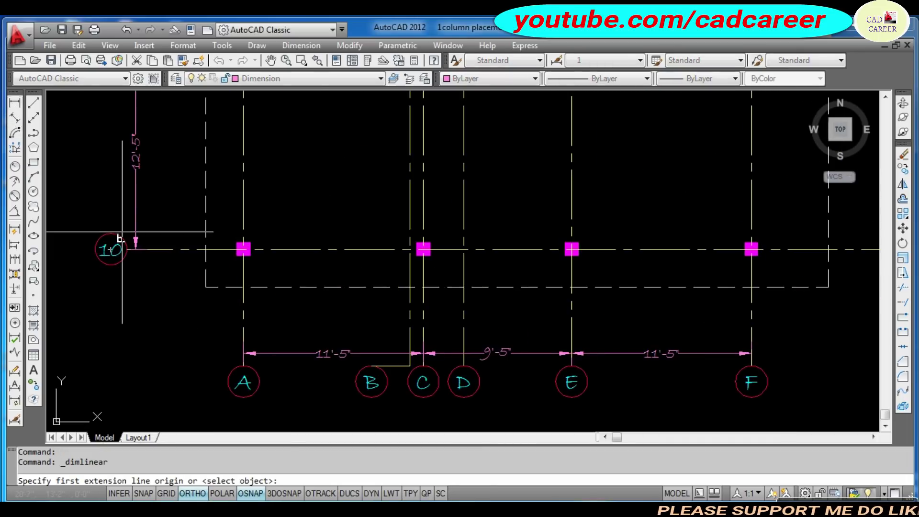
{"action": "scroll", "coordinate": [183, 295], "scroll_direction": "up", "scroll_amount": 2}
{"action": "left_click", "coordinate": [286, 284]}
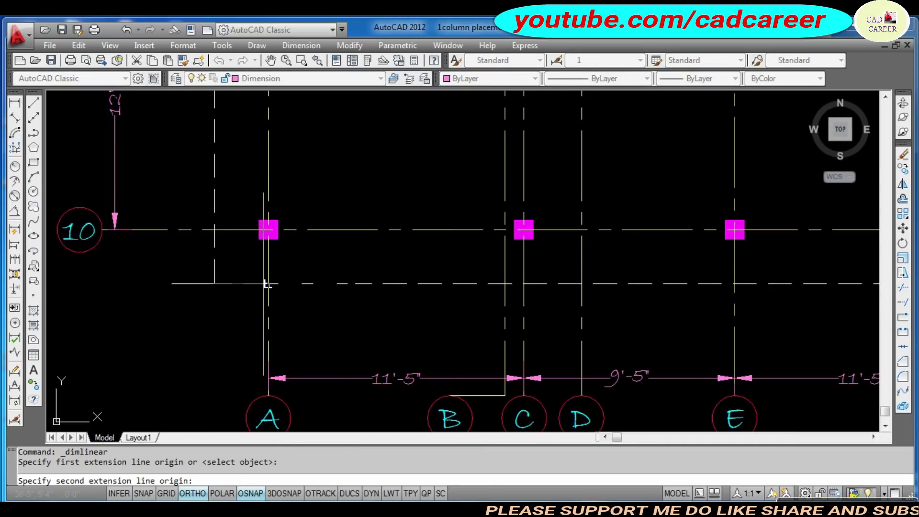
{"action": "left_click", "coordinate": [269, 378]}
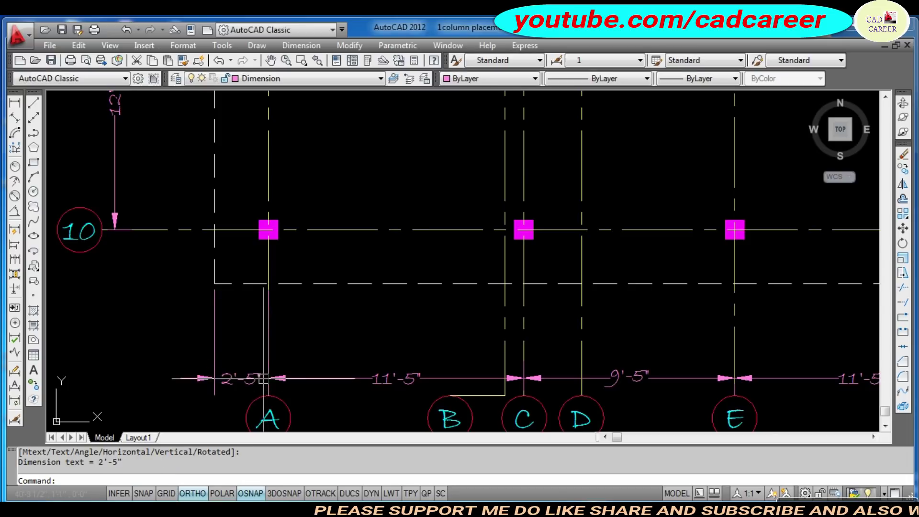
Add a 4'-11" bottom-chain dimension from column F to the outline's right edge.
{"action": "middle_click_drag", "start_coordinate": [272, 258], "coordinate": [204, 251]}
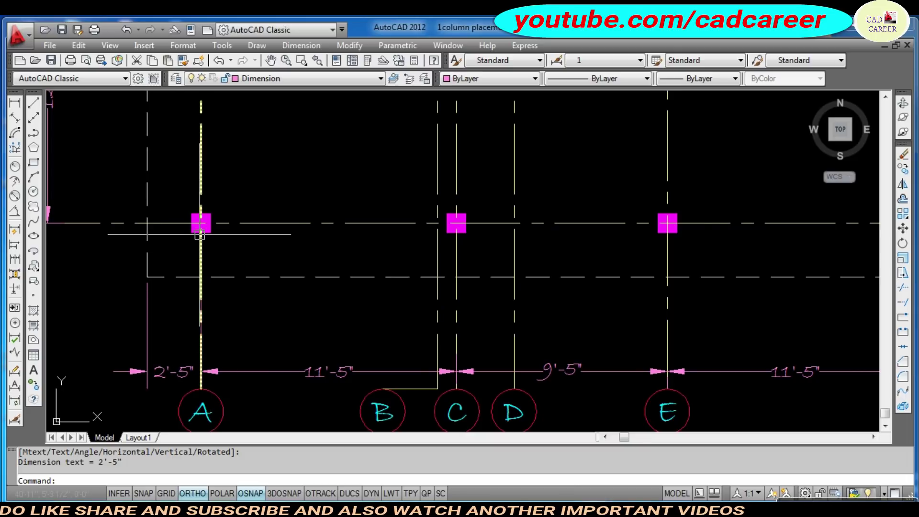
{"action": "scroll", "coordinate": [205, 235], "scroll_direction": "down", "scroll_amount": 4}
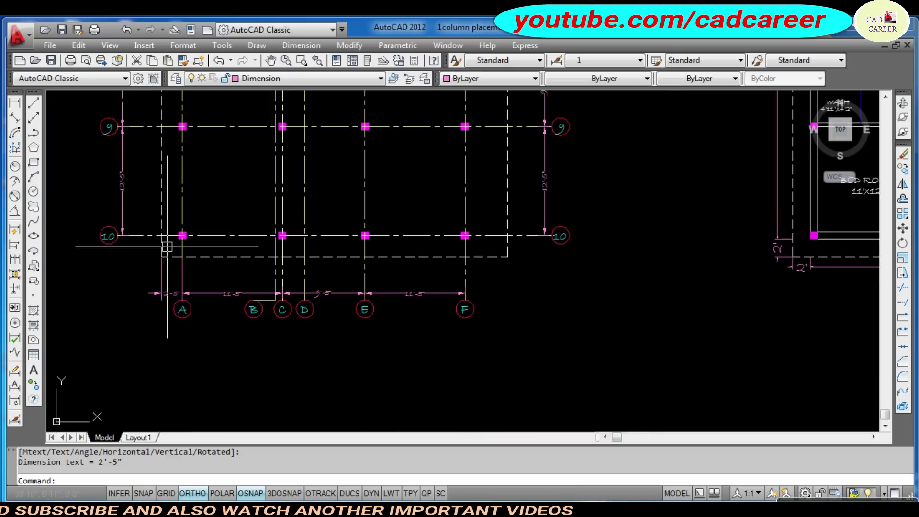
{"action": "mouse_move", "coordinate": [472, 252]}
{"action": "middle_mouse_down"}
{"action": "mouse_move", "coordinate": [364, 259]}
{"action": "mouse_move", "coordinate": [328, 274]}
{"action": "middle_mouse_up"}
{"action": "scroll", "coordinate": [328, 274], "scroll_direction": "up", "scroll_amount": 2}
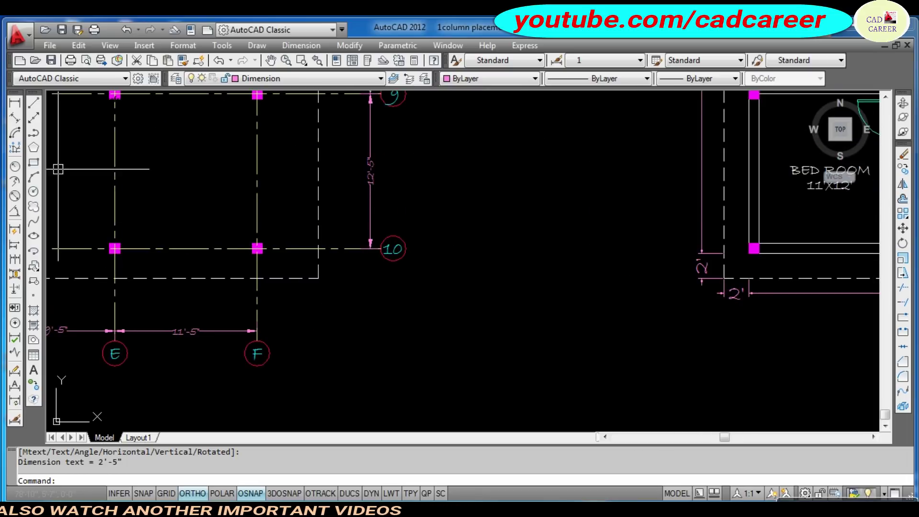
{"action": "left_click", "coordinate": [15, 102]}
{"action": "scroll", "coordinate": [278, 279], "scroll_direction": "up", "scroll_amount": 2}
{"action": "scroll", "coordinate": [278, 278], "scroll_direction": "up", "scroll_amount": 1}
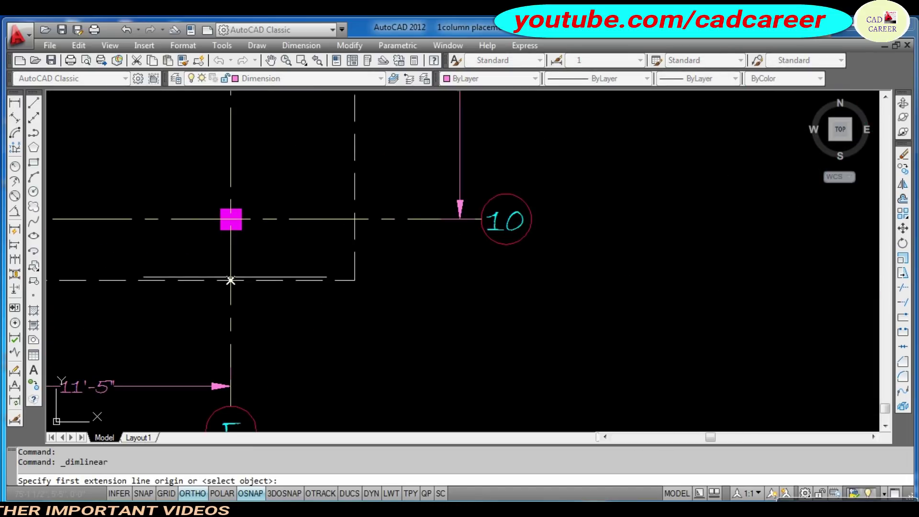
{"action": "left_click", "coordinate": [231, 280]}
{"action": "left_click", "coordinate": [355, 280]}
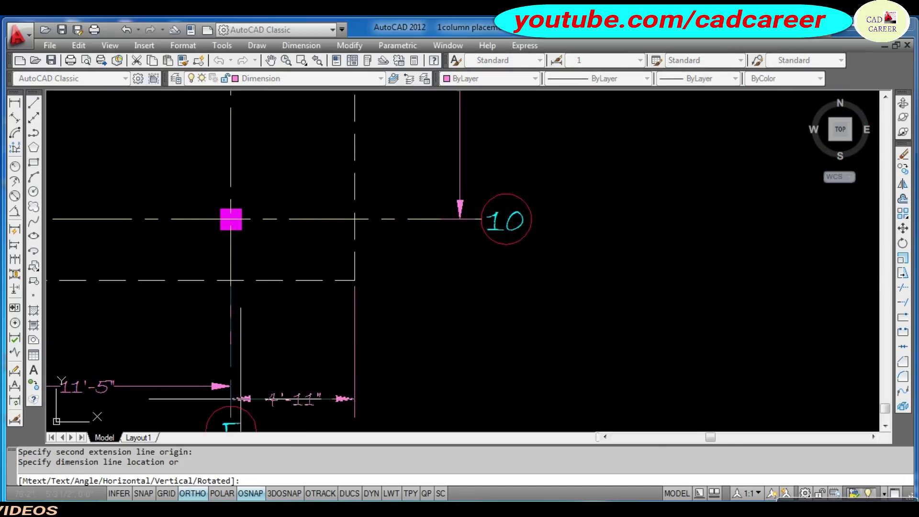
{"action": "left_click", "coordinate": [231, 386]}
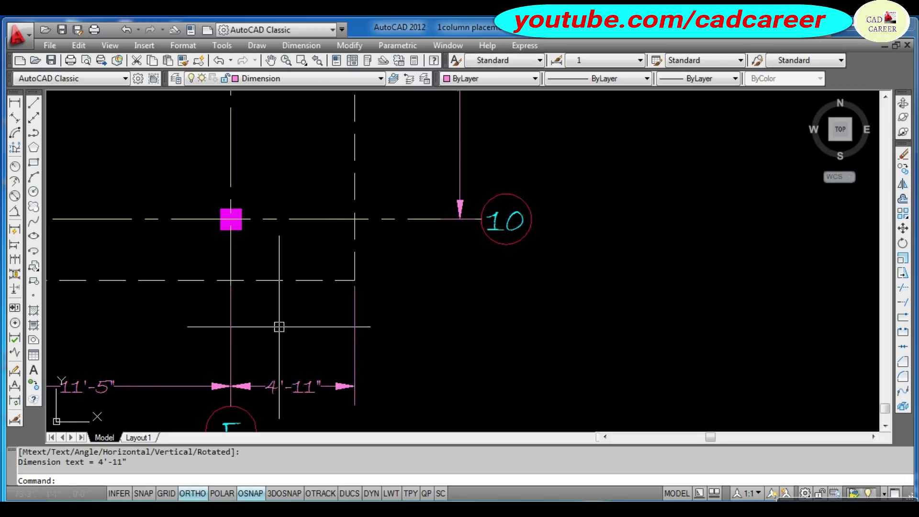
{"action": "middle_click_drag", "start_coordinate": [279, 327], "coordinate": [336, 335]}
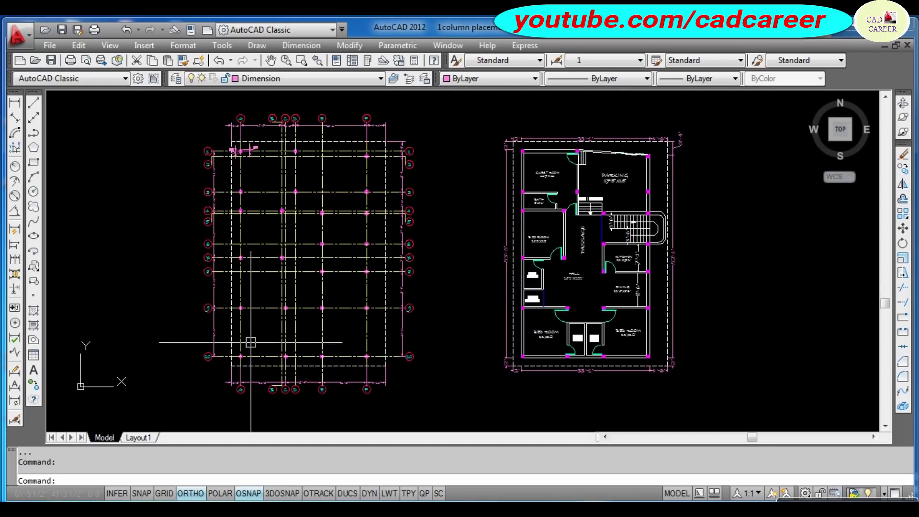
{"action": "scroll", "coordinate": [258, 314], "scroll_direction": "up", "scroll_amount": 3}
{"action": "scroll", "coordinate": [198, 352], "scroll_direction": "up", "scroll_amount": 3}
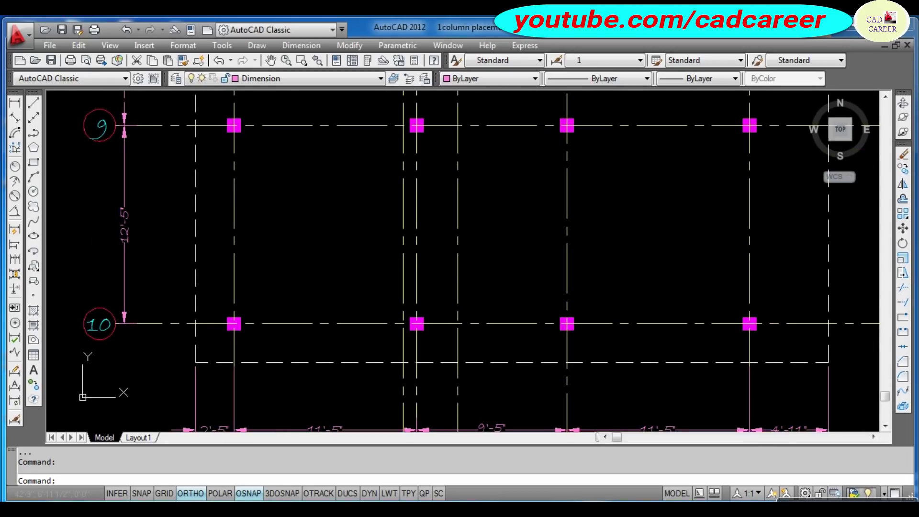
{"action": "scroll", "coordinate": [229, 304], "scroll_direction": "down", "scroll_amount": 2}
{"action": "scroll", "coordinate": [229, 303], "scroll_direction": "down", "scroll_amount": 2}
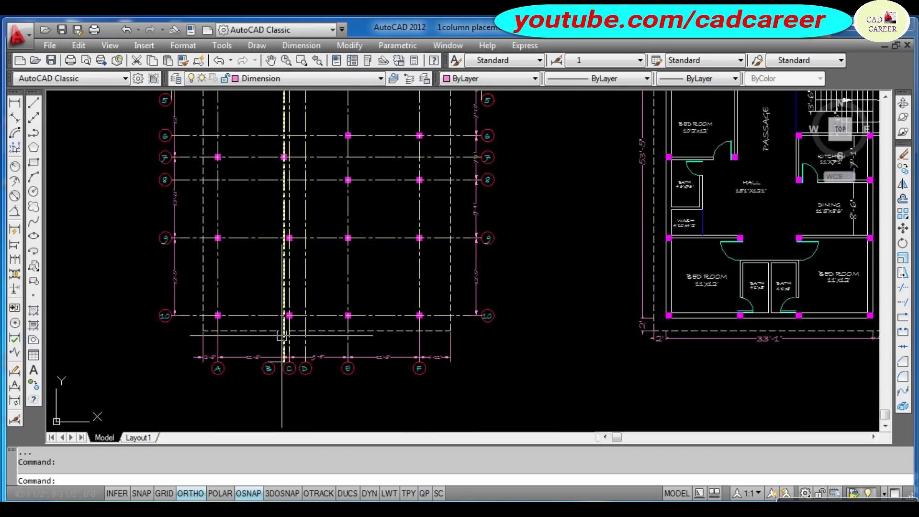
{"action": "middle_click_drag", "start_coordinate": [333, 260], "coordinate": [324, 318]}
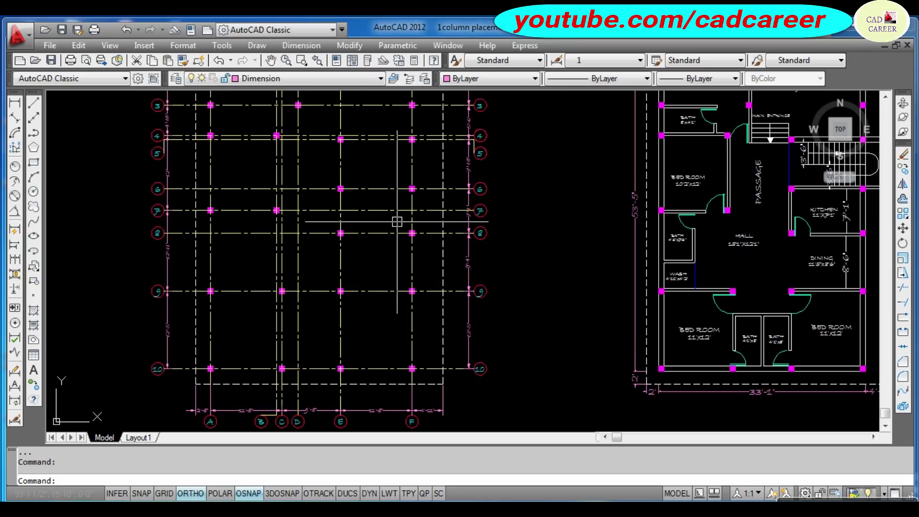
{"action": "scroll", "coordinate": [211, 364], "scroll_direction": "up", "scroll_amount": 3}
{"action": "scroll", "coordinate": [234, 257], "scroll_direction": "down", "scroll_amount": 4}
{"action": "scroll", "coordinate": [228, 349], "scroll_direction": "up", "scroll_amount": 5}
{"action": "scroll", "coordinate": [228, 394], "scroll_direction": "up", "scroll_amount": 2}
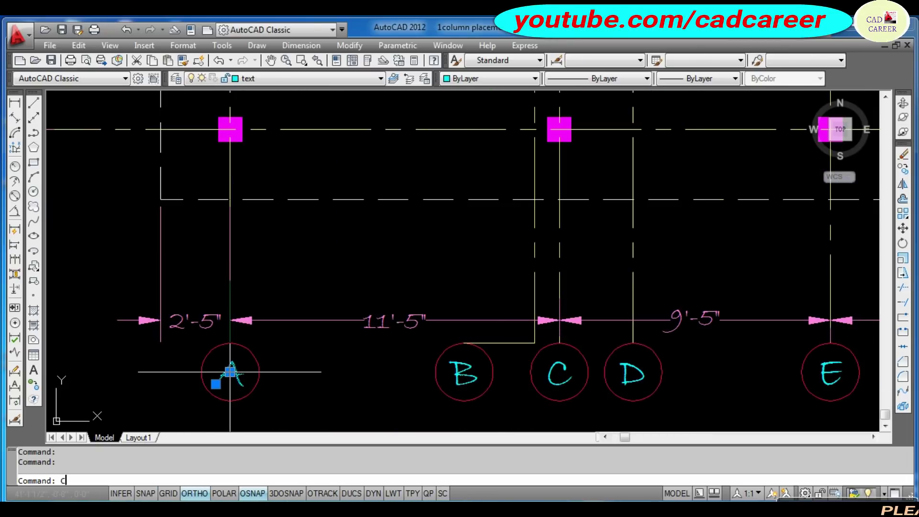
Copy bubble letter A beside the A/10 column with Ortho turned off.
{"action": "key", "text": "Return"}
{"action": "left_click", "coordinate": [229, 373]}
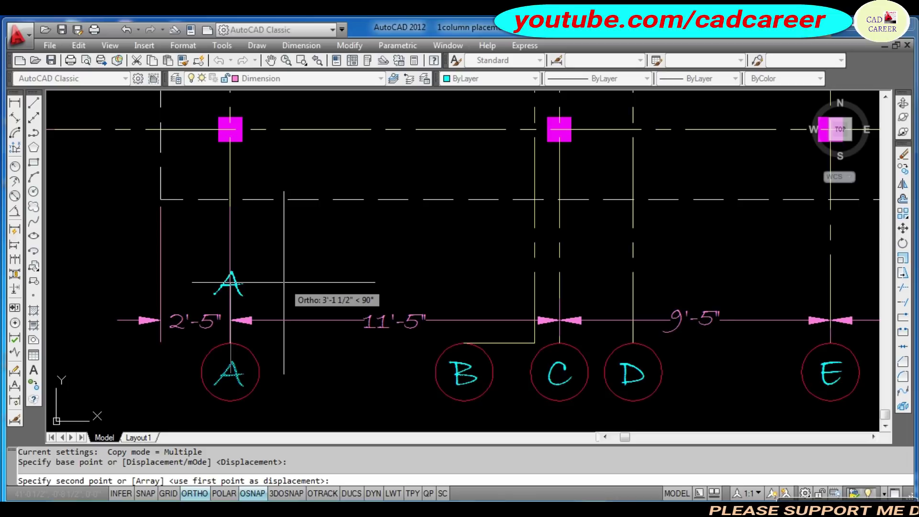
{"action": "scroll", "coordinate": [277, 315], "scroll_direction": "down", "scroll_amount": 4}
{"action": "scroll", "coordinate": [281, 240], "scroll_direction": "up", "scroll_amount": 6}
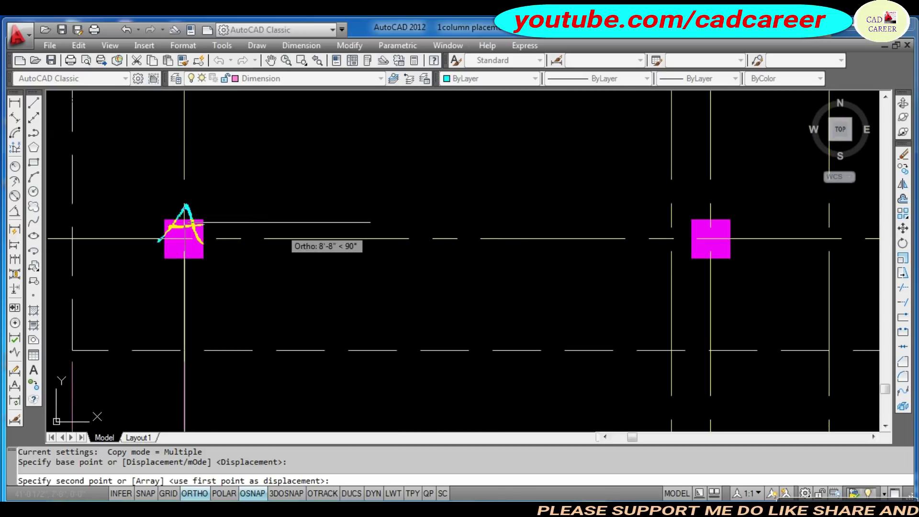
{"action": "key", "text": "F8"}
{"action": "left_click", "coordinate": [239, 191]}
{"action": "key", "text": "Escape"}
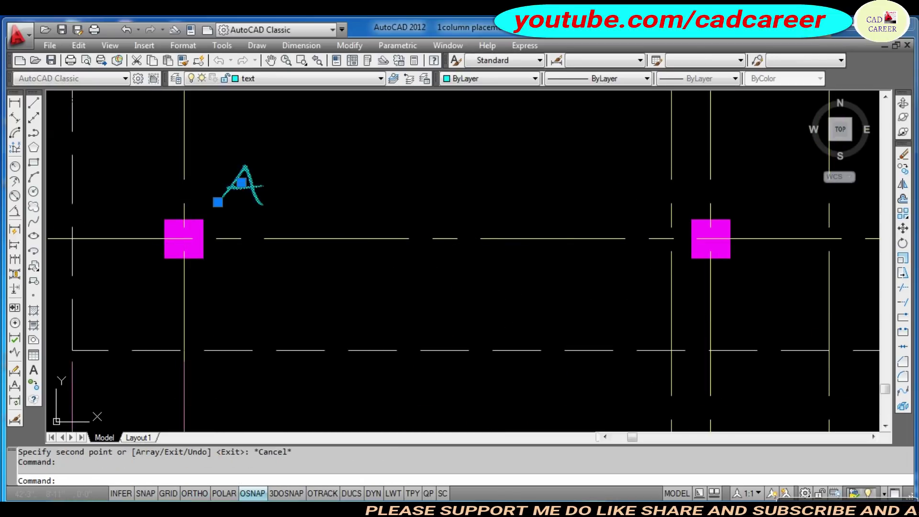
Change the copied text to 'C1'.
{"action": "double_click", "coordinate": [243, 189]}
{"action": "type", "text": "C1"}
{"action": "key", "text": "Return"}
{"action": "key", "text": "Escape"}
{"action": "scroll", "coordinate": [261, 237], "scroll_direction": "down", "scroll_amount": 6}
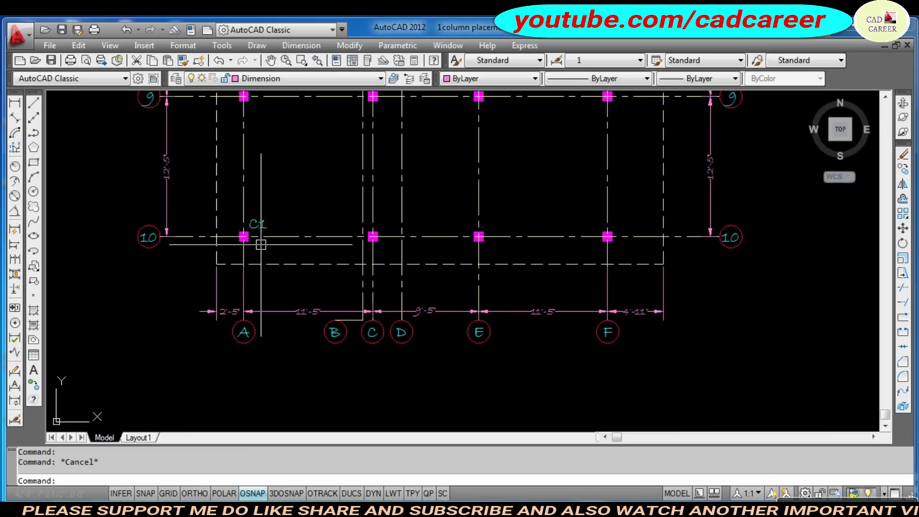
{"action": "scroll", "coordinate": [261, 220], "scroll_direction": "up", "scroll_amount": 3}
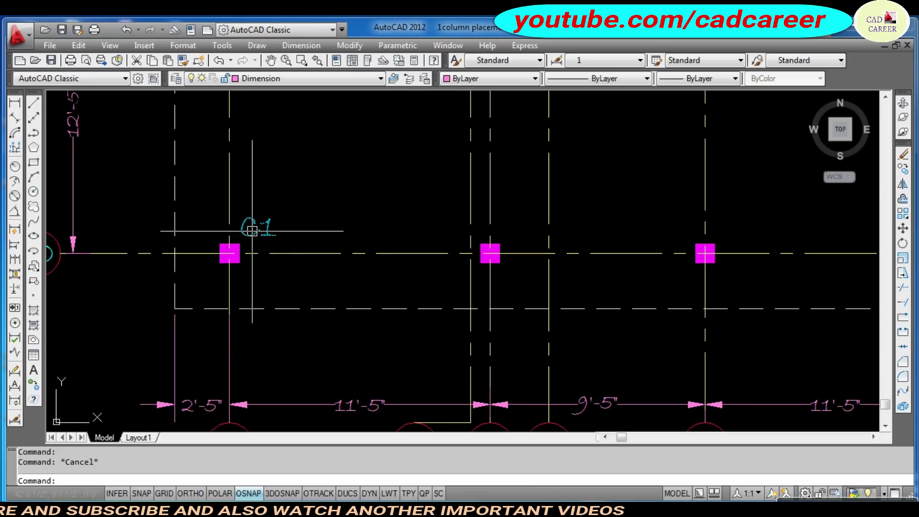
{"action": "middle_click_drag", "start_coordinate": [258, 230], "coordinate": [217, 248]}
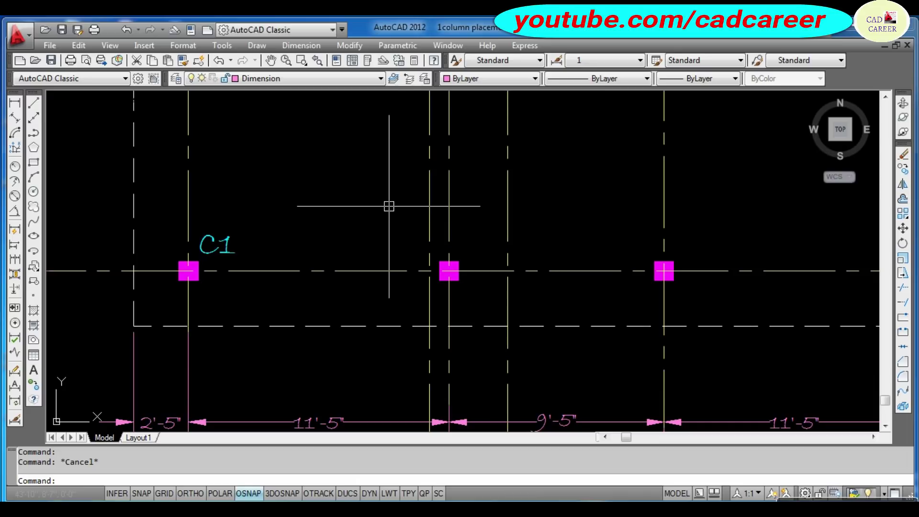
{"action": "scroll", "coordinate": [389, 207], "scroll_direction": "down", "scroll_amount": 3}
{"action": "scroll", "coordinate": [312, 224], "scroll_direction": "down", "scroll_amount": 3}
{"action": "scroll", "coordinate": [311, 223], "scroll_direction": "down", "scroll_amount": 2}
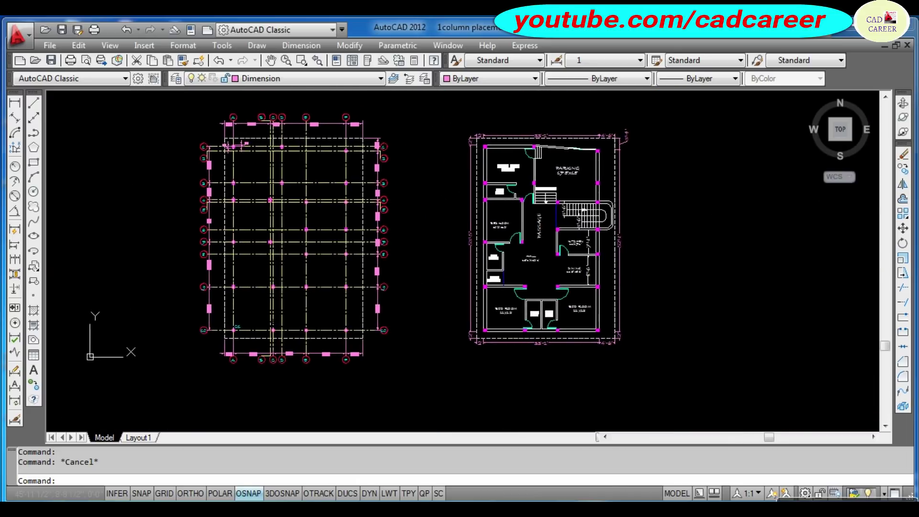